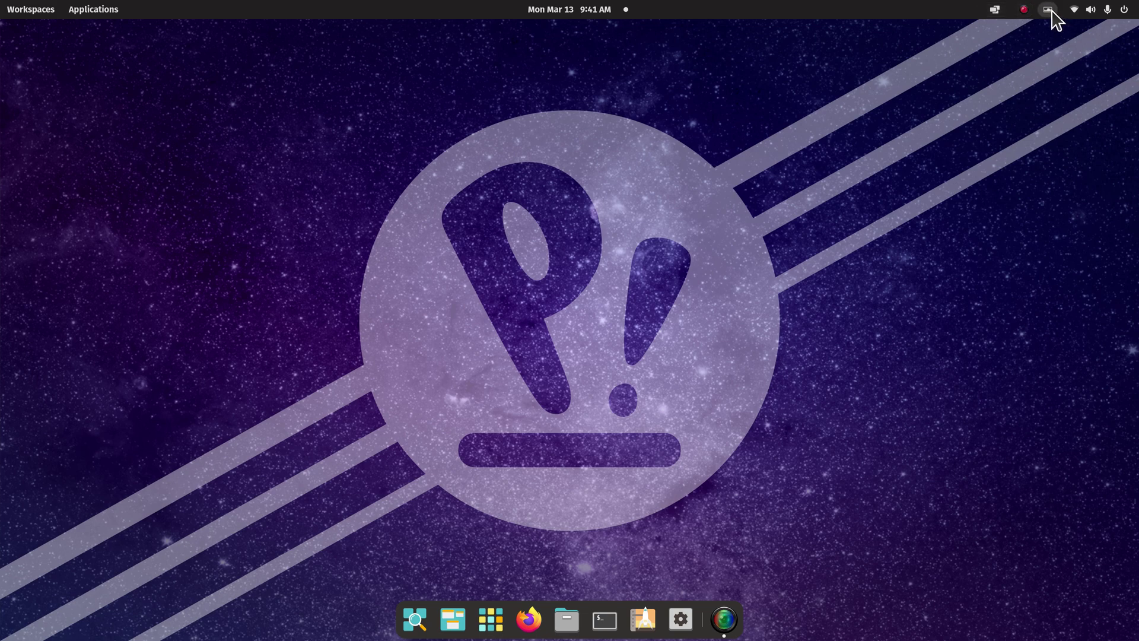
Open Variety's About dialog (version 0.8.5), copy the name 'Variety', and close it
left_click(1049, 10)
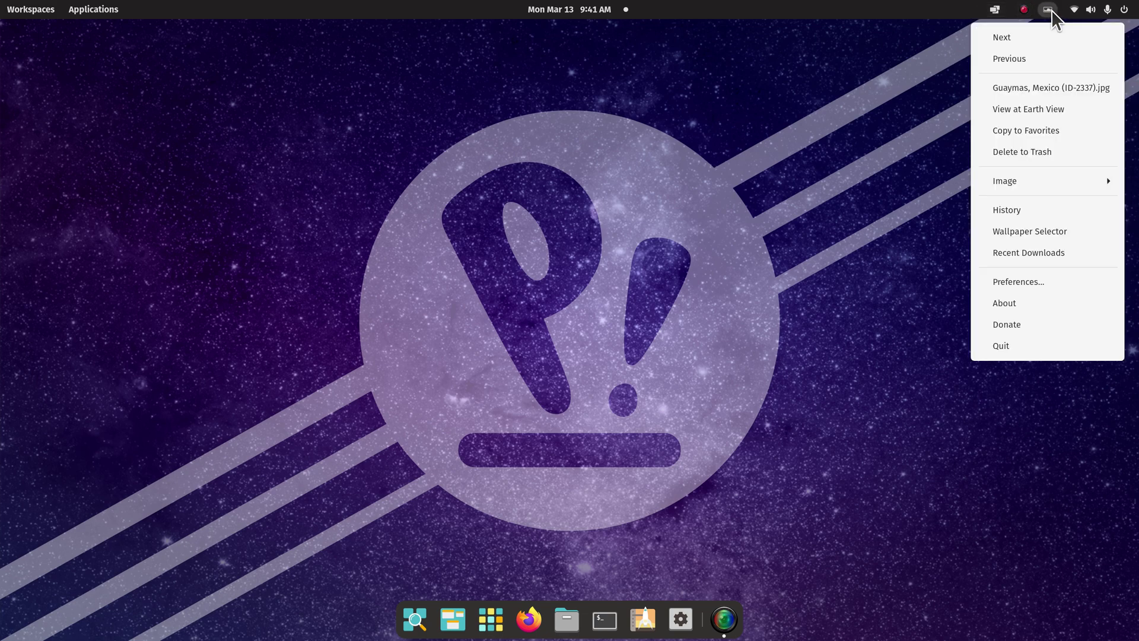
left_click(1029, 308)
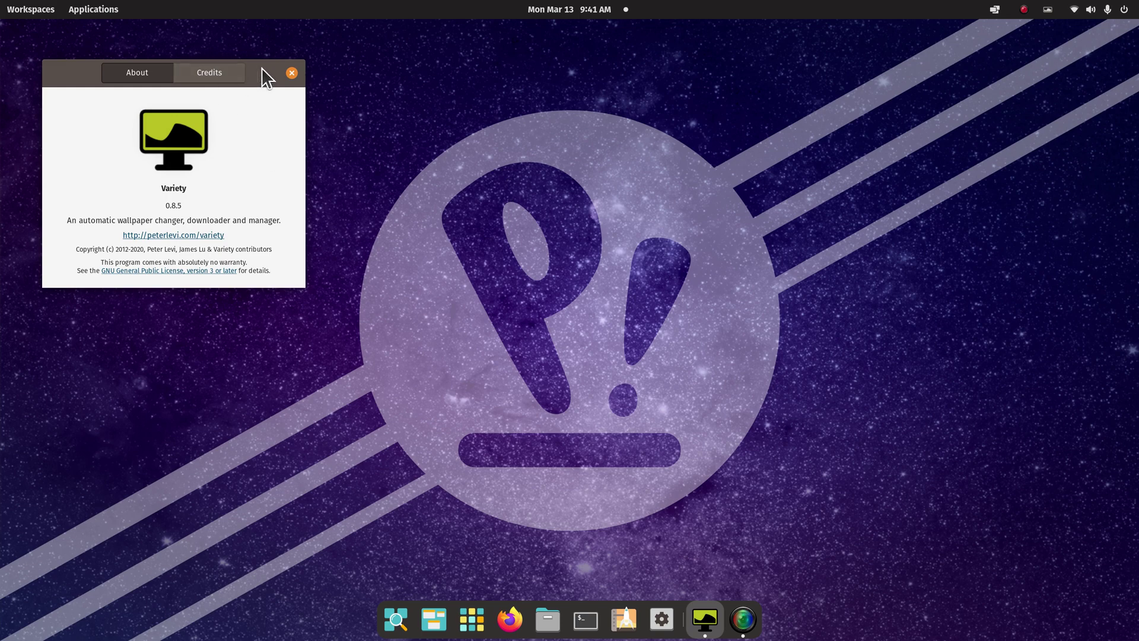
left_click_drag(265, 77, 765, 151)
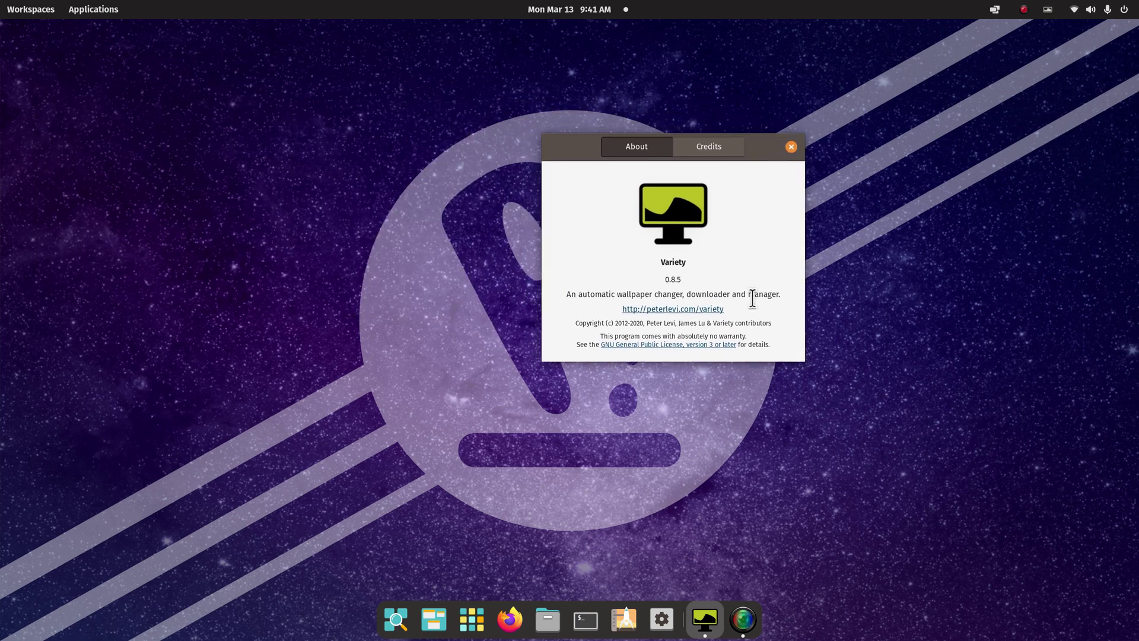
left_click_drag(692, 261, 656, 259)
right_click(666, 262)
left_click(699, 288)
left_click(791, 147)
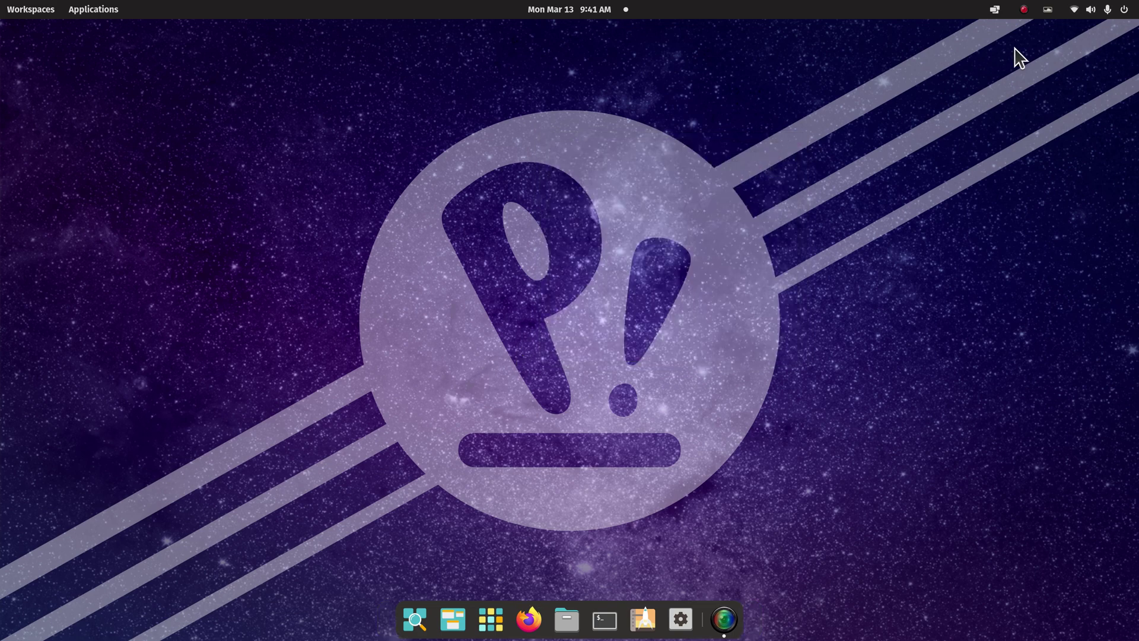
In Variety Preferences, change the wallpaper every 5 seconds and enable the NASA APOD source
left_click(1047, 10)
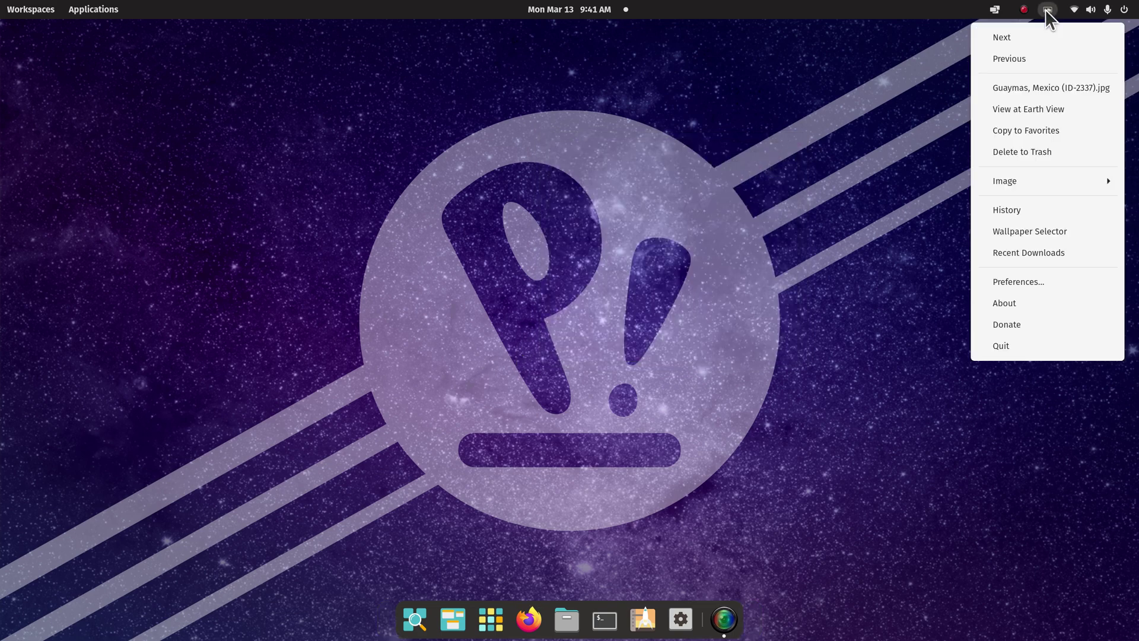
left_click(1016, 284)
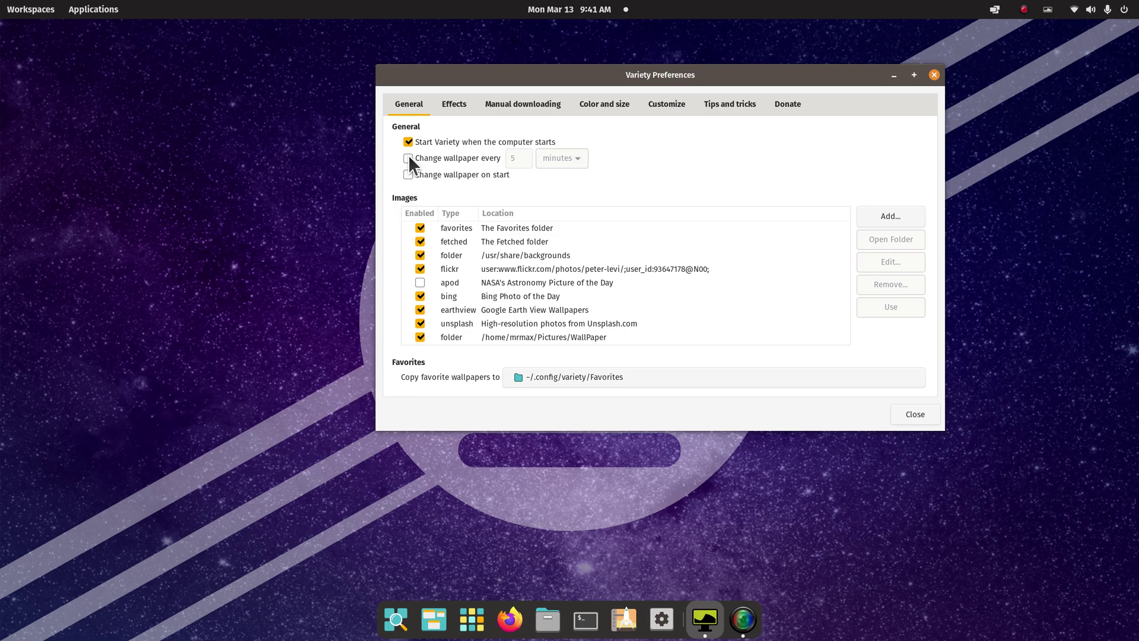
left_click(409, 157)
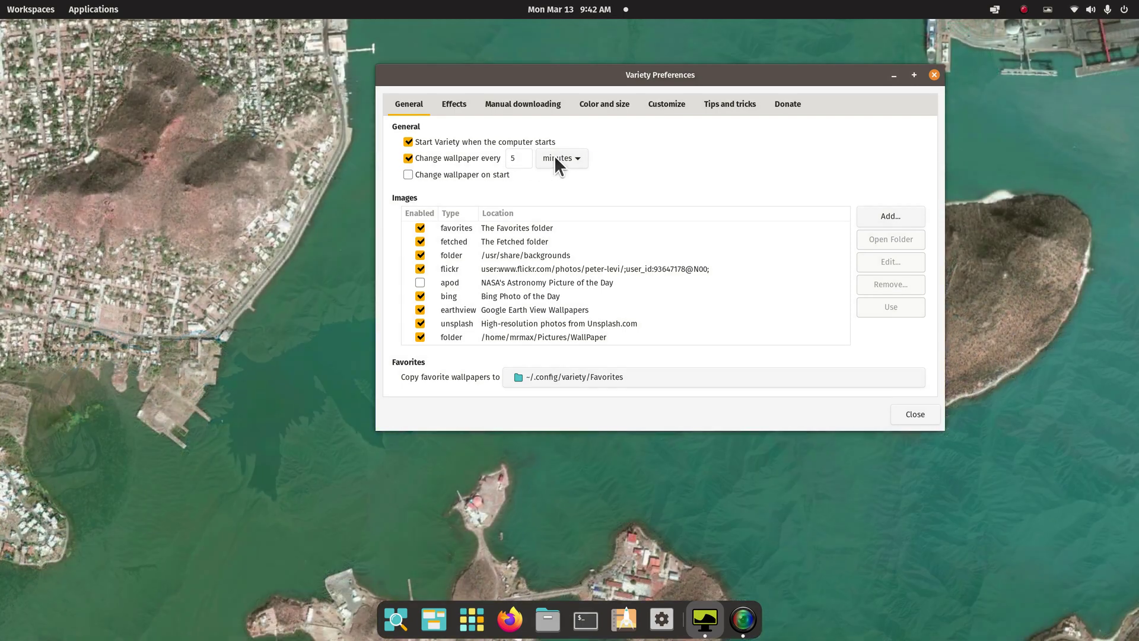
left_click(560, 158)
left_click(560, 141)
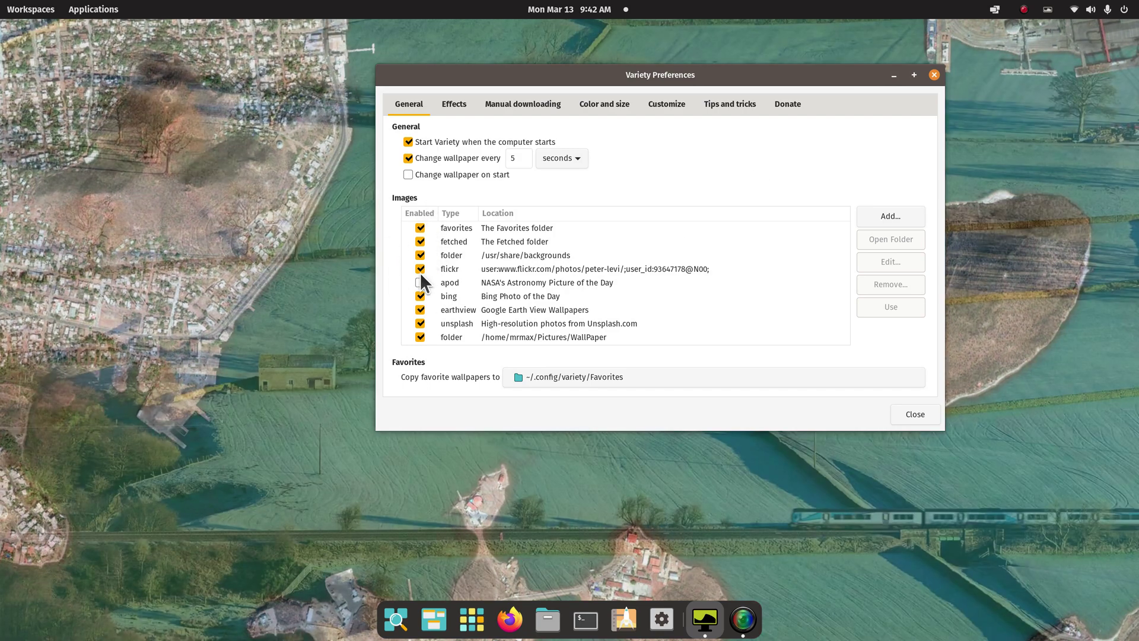
left_click(419, 281)
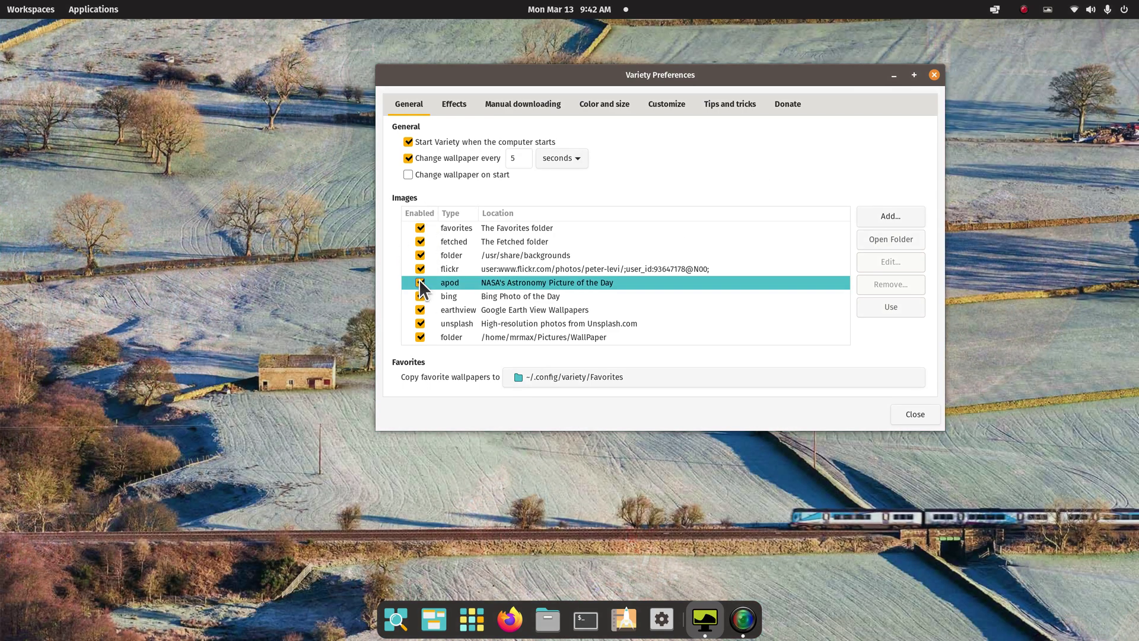
left_click(931, 74)
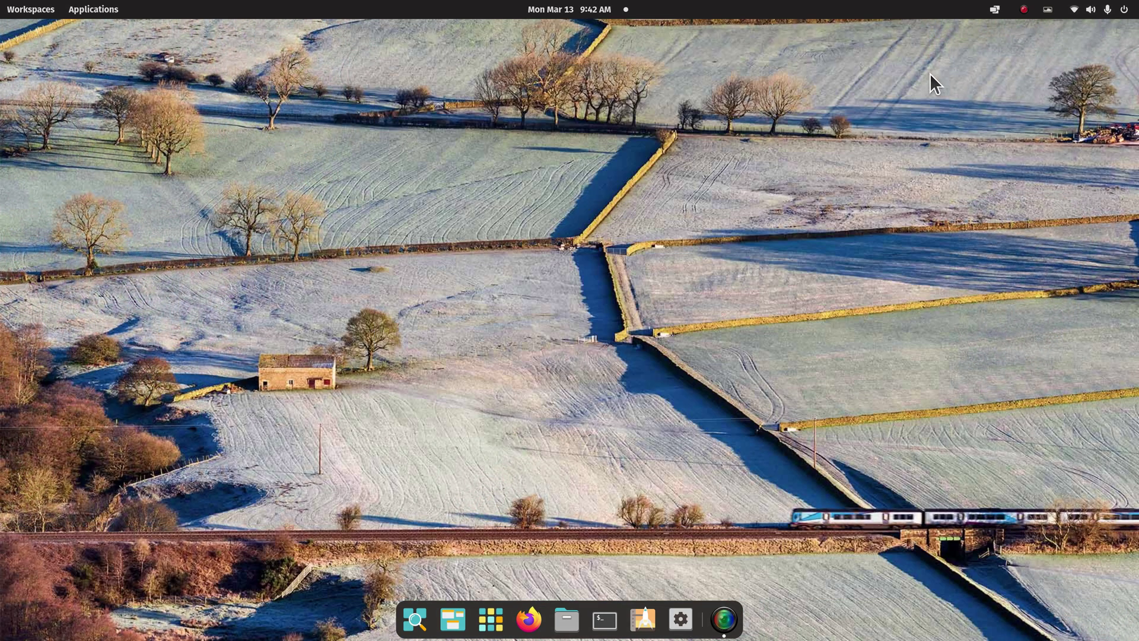
left_click(644, 617)
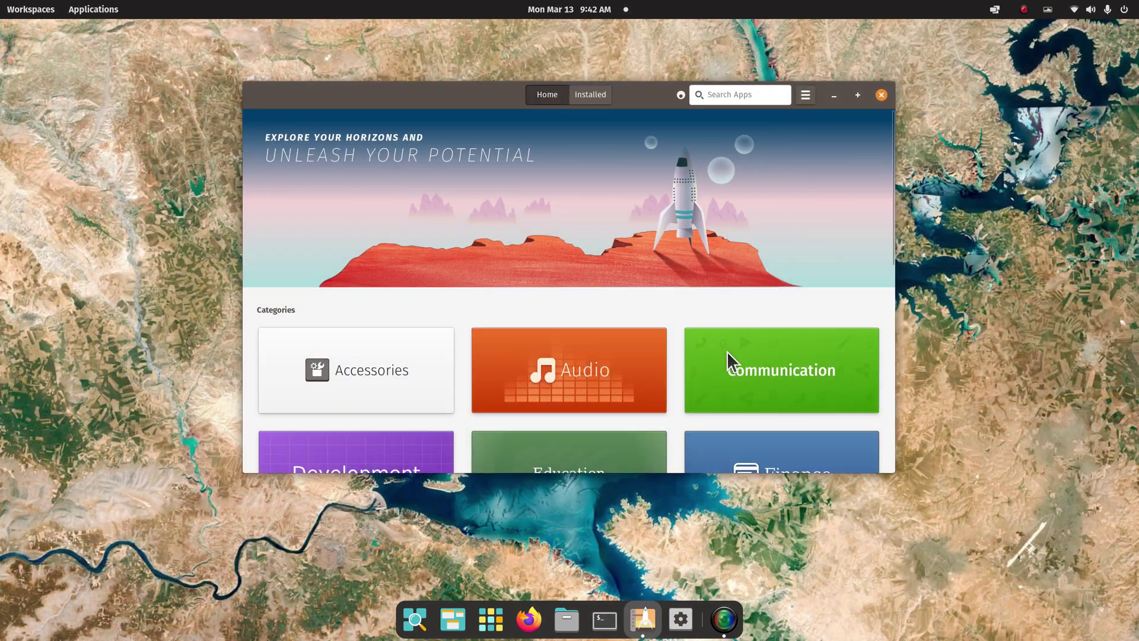
left_click(728, 96)
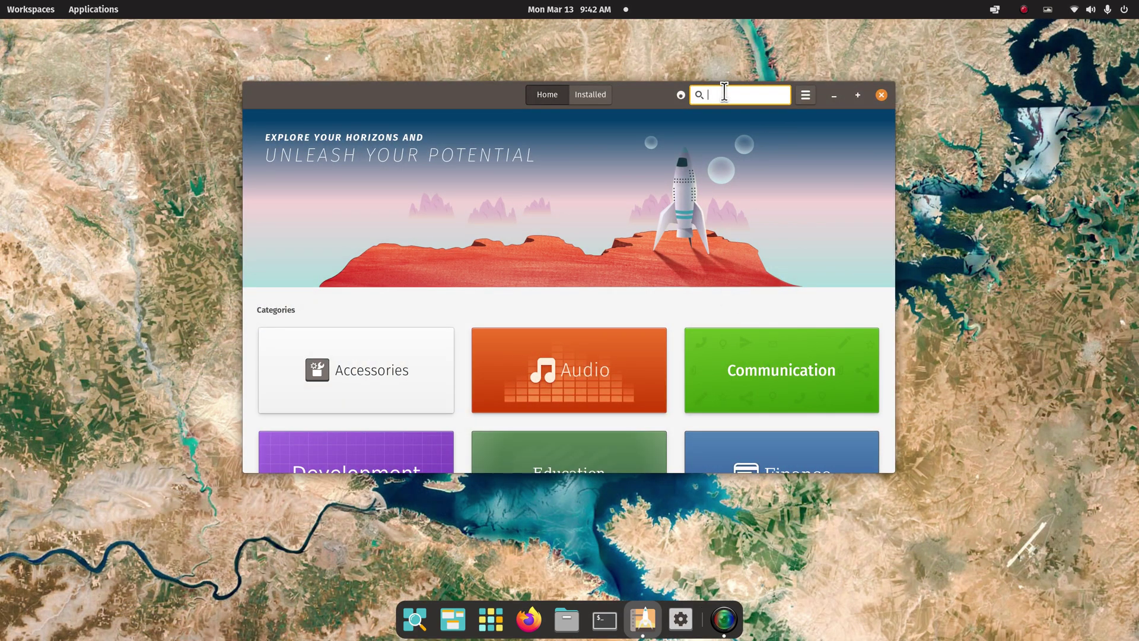
right_click(731, 97)
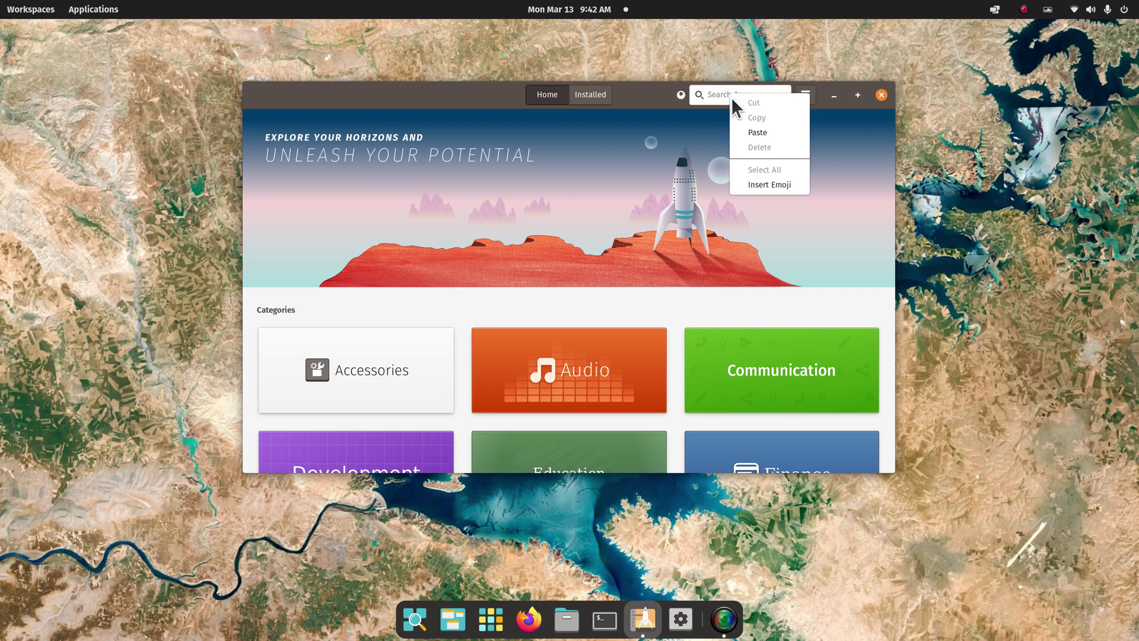
left_click(758, 133)
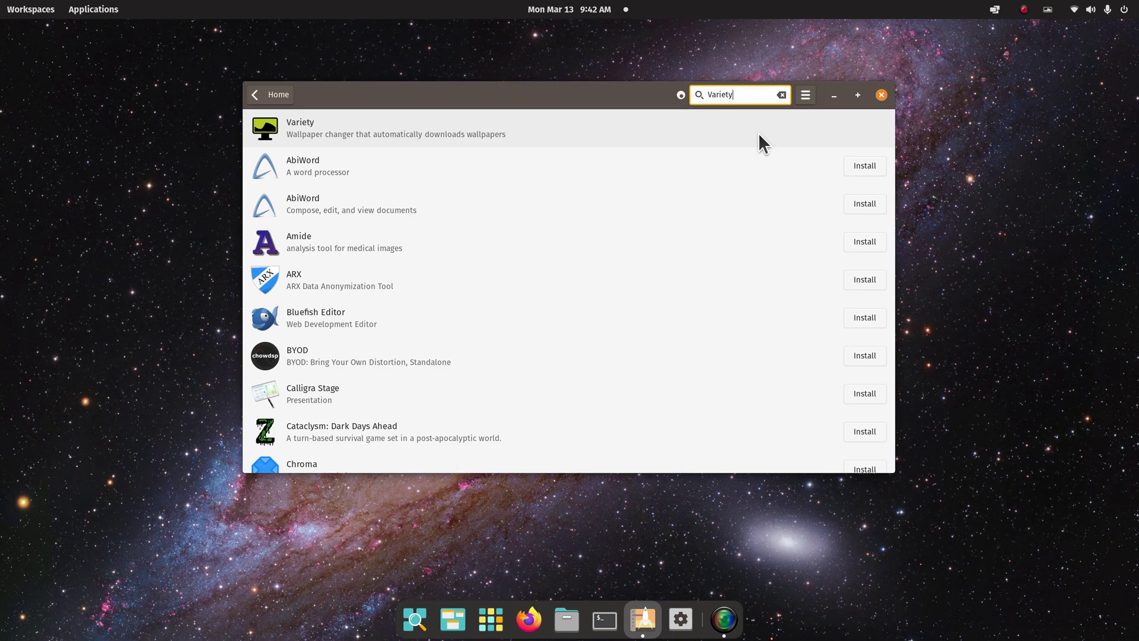
left_click(440, 126)
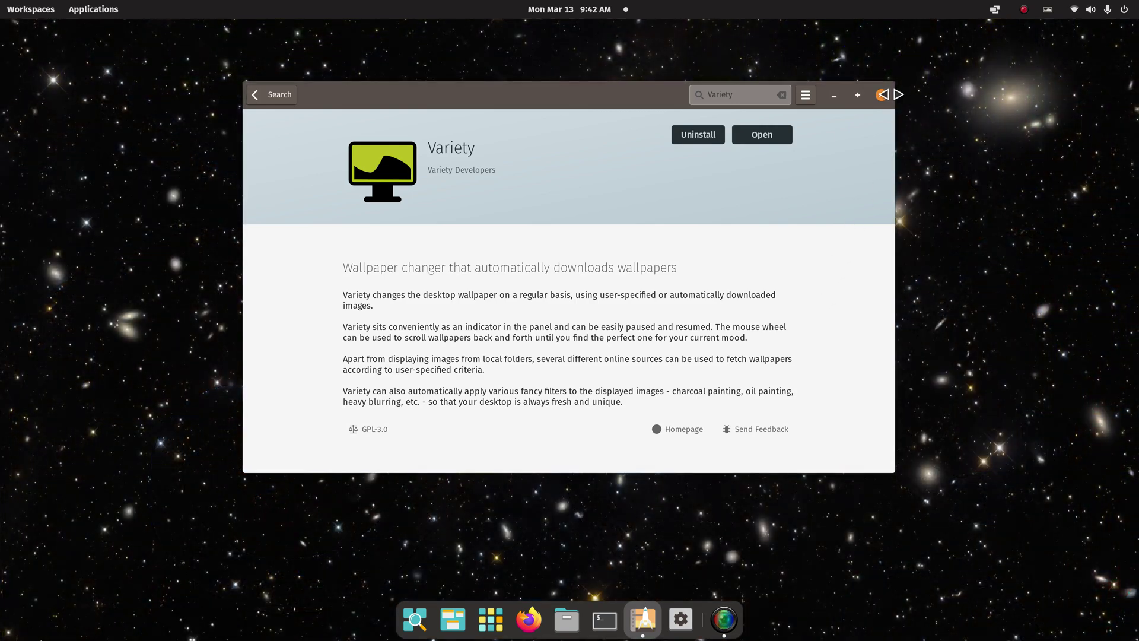
left_click(881, 95)
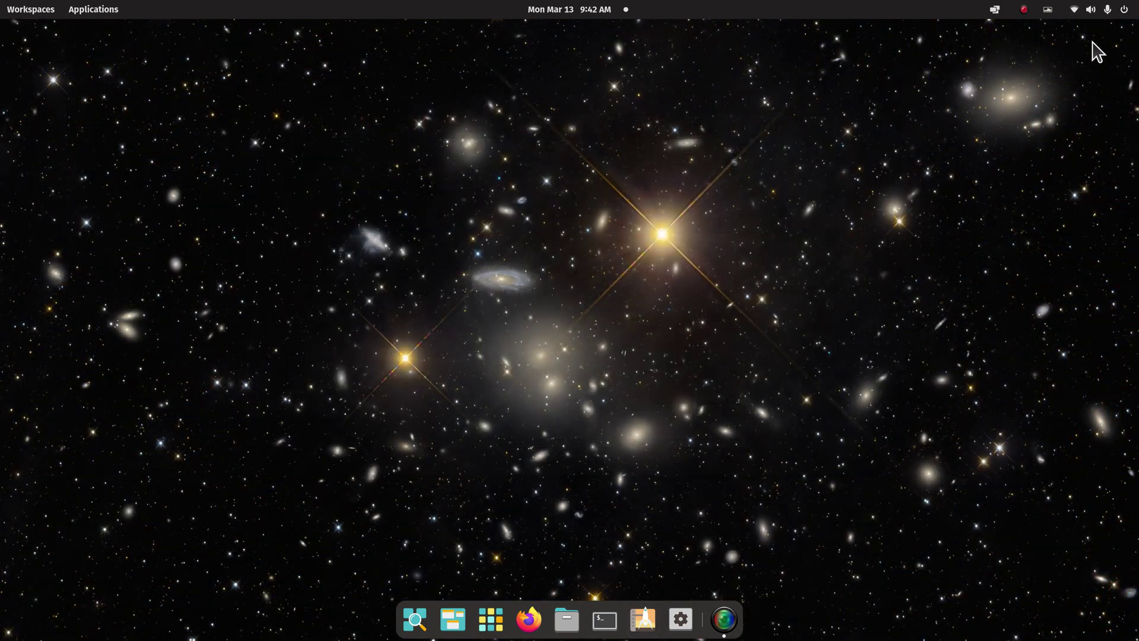
In Variety Preferences, set the interval unit to minutes and disable automatic wallpaper changing
left_click(1047, 11)
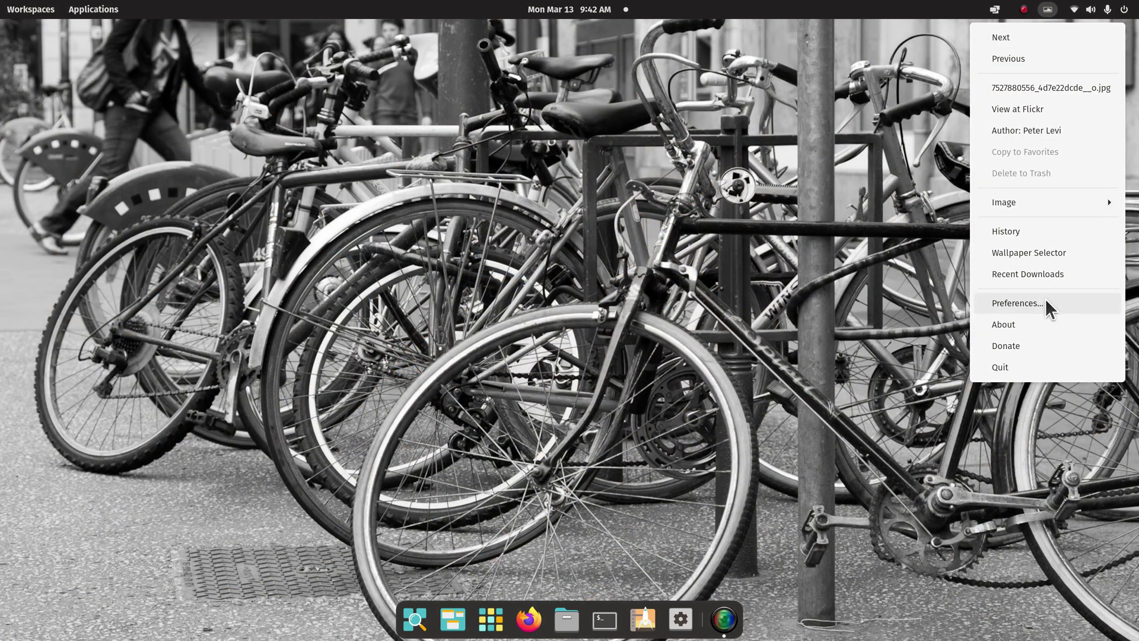
left_click(1045, 300)
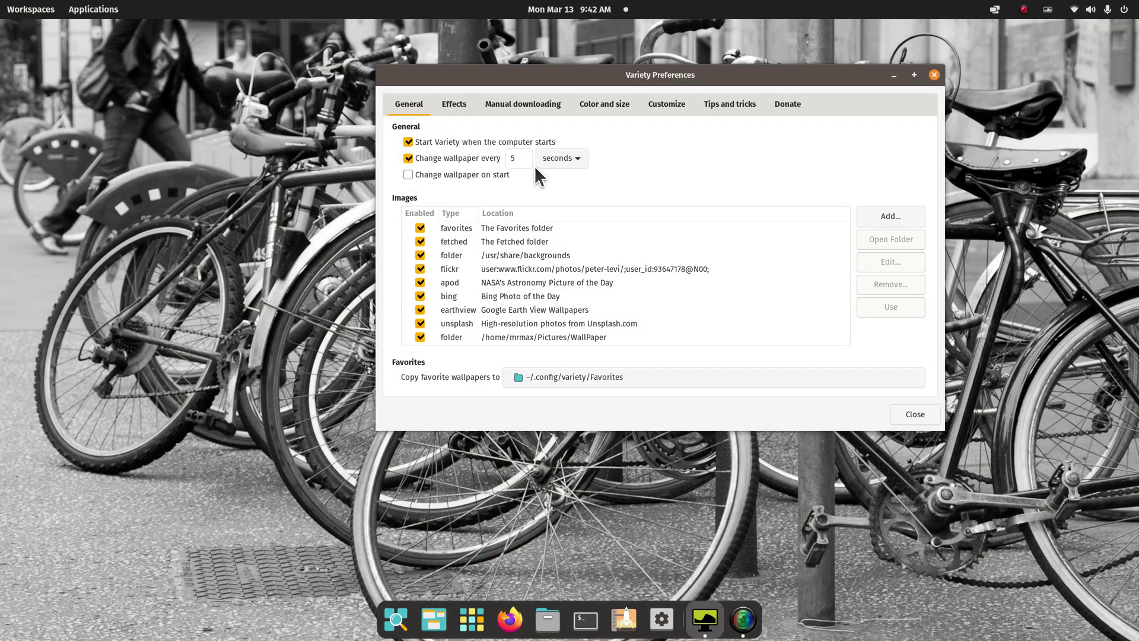
left_click(579, 158)
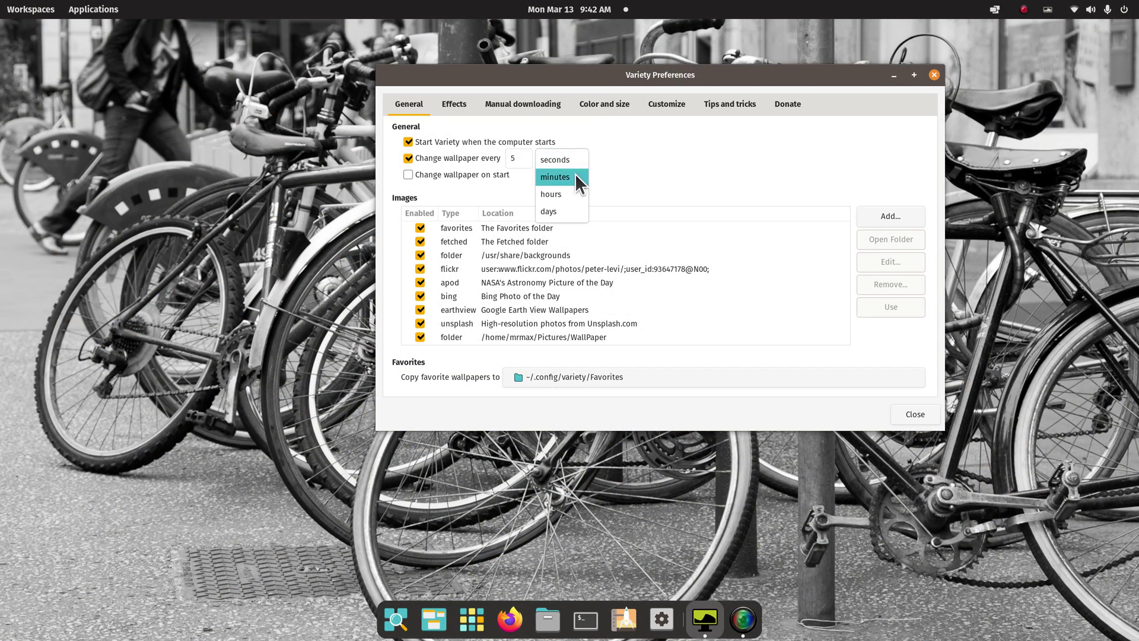
left_click(574, 173)
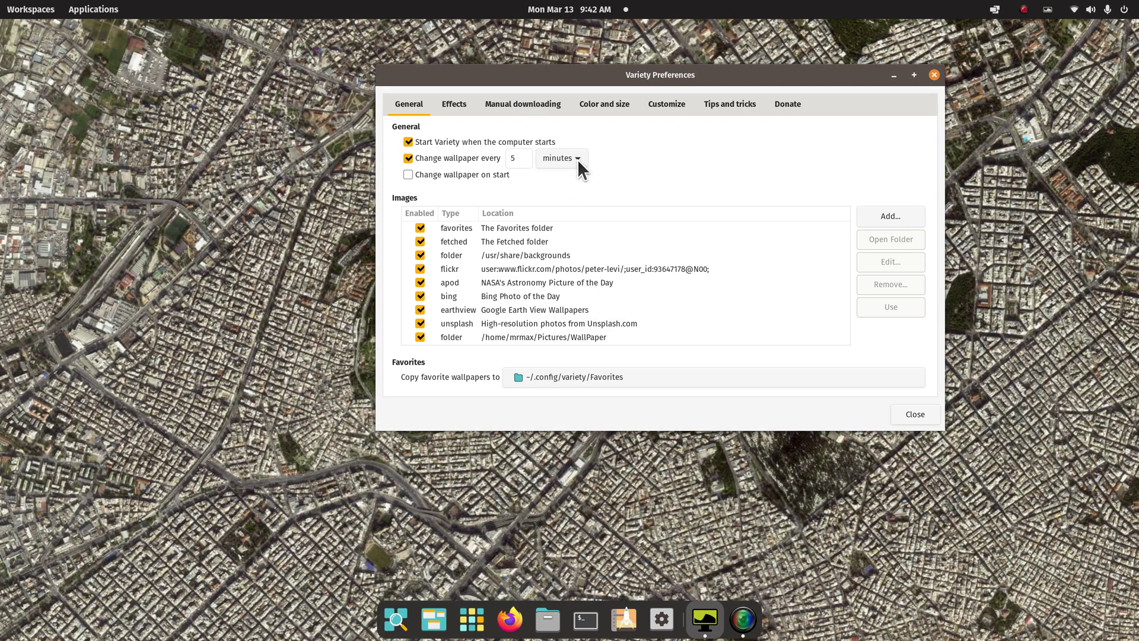
left_click(578, 159)
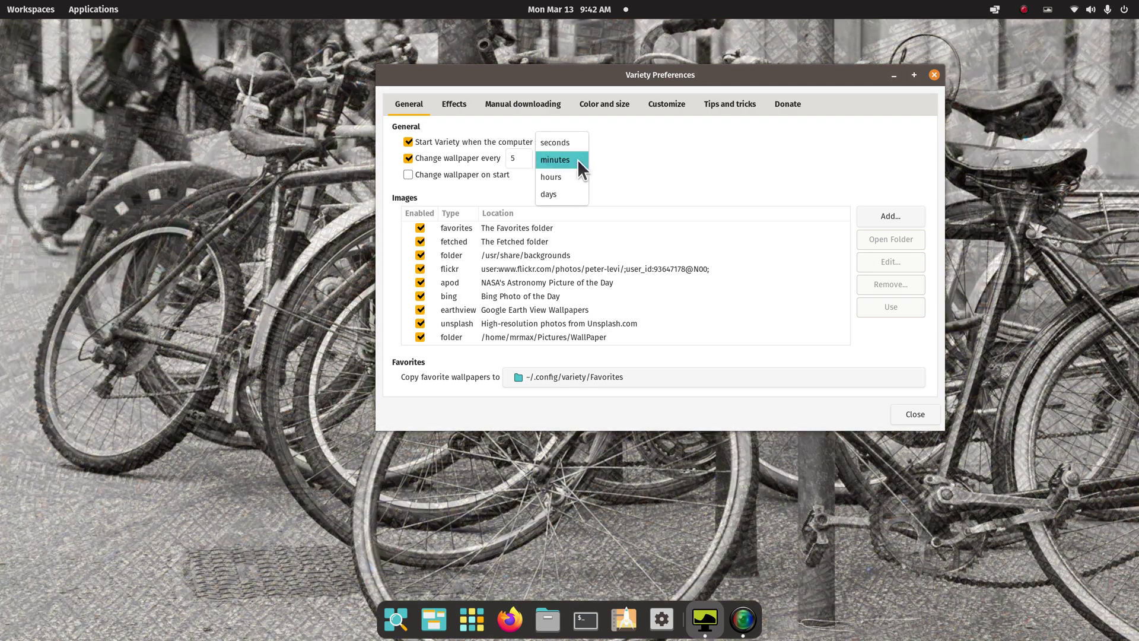
left_click(578, 159)
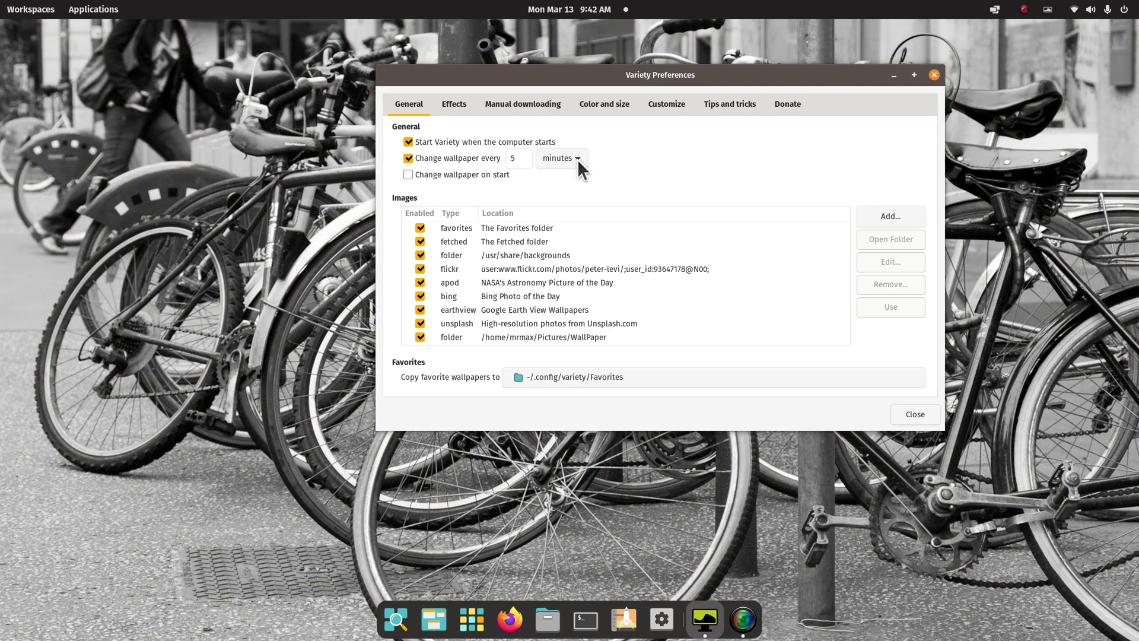
left_click(409, 158)
left_click(934, 75)
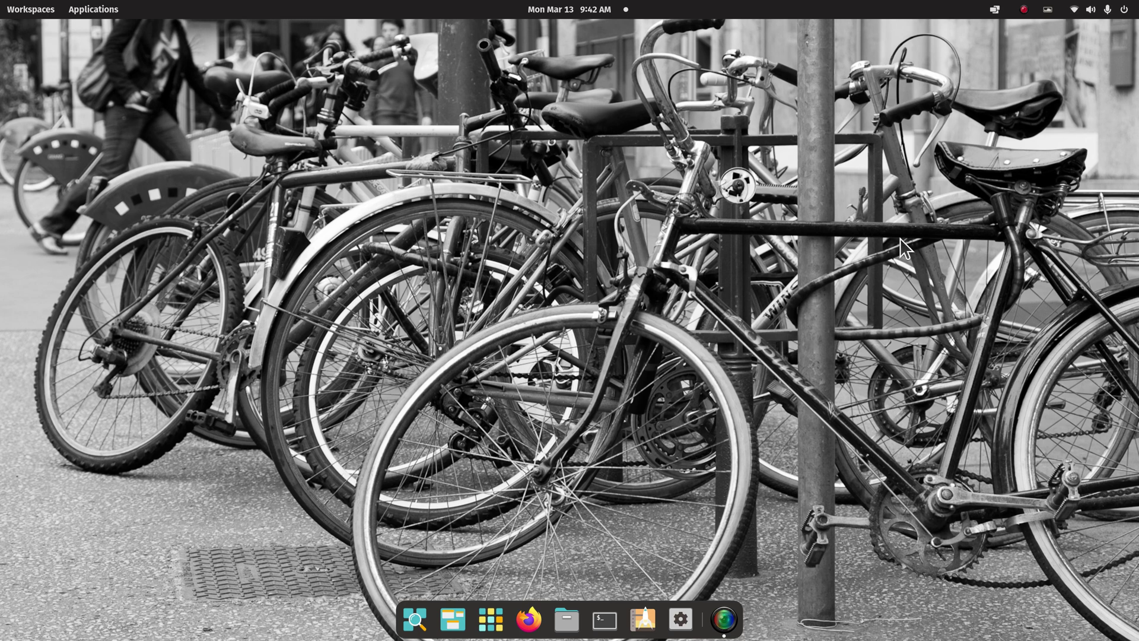
left_click(1047, 10)
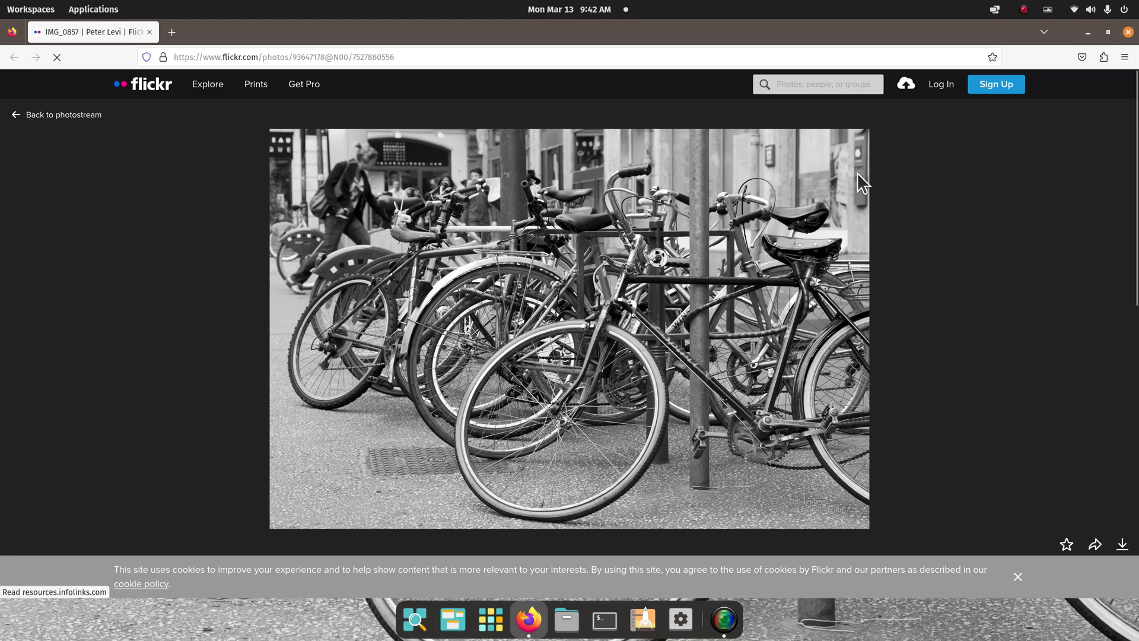
scroll(876, 255, "down", 5)
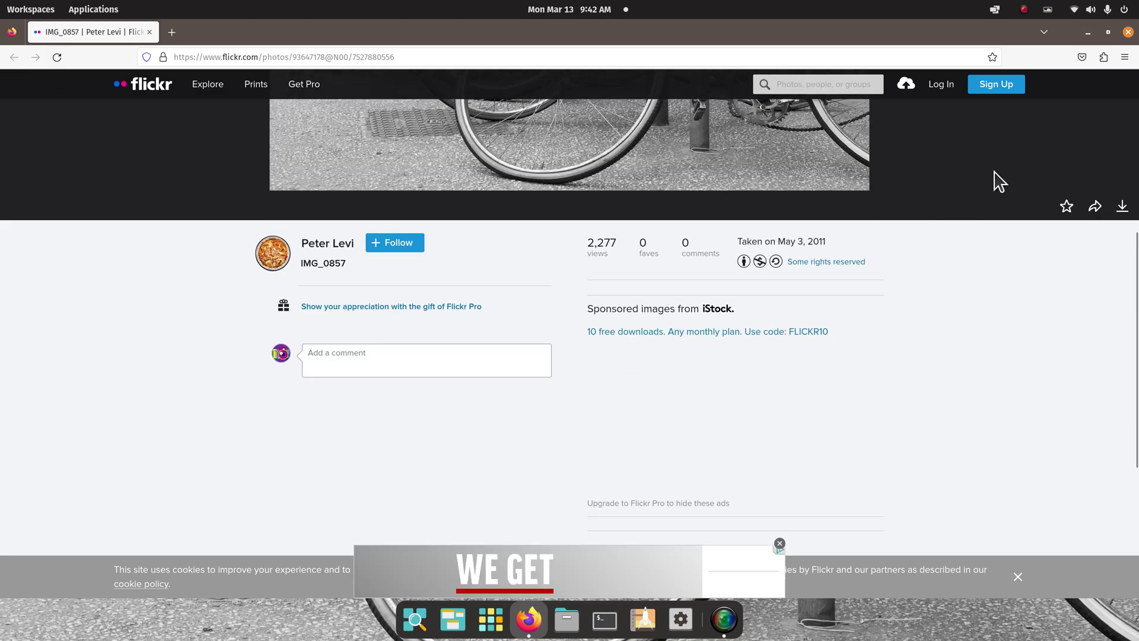
scroll(1000, 180, "up", 5)
left_click(1128, 32)
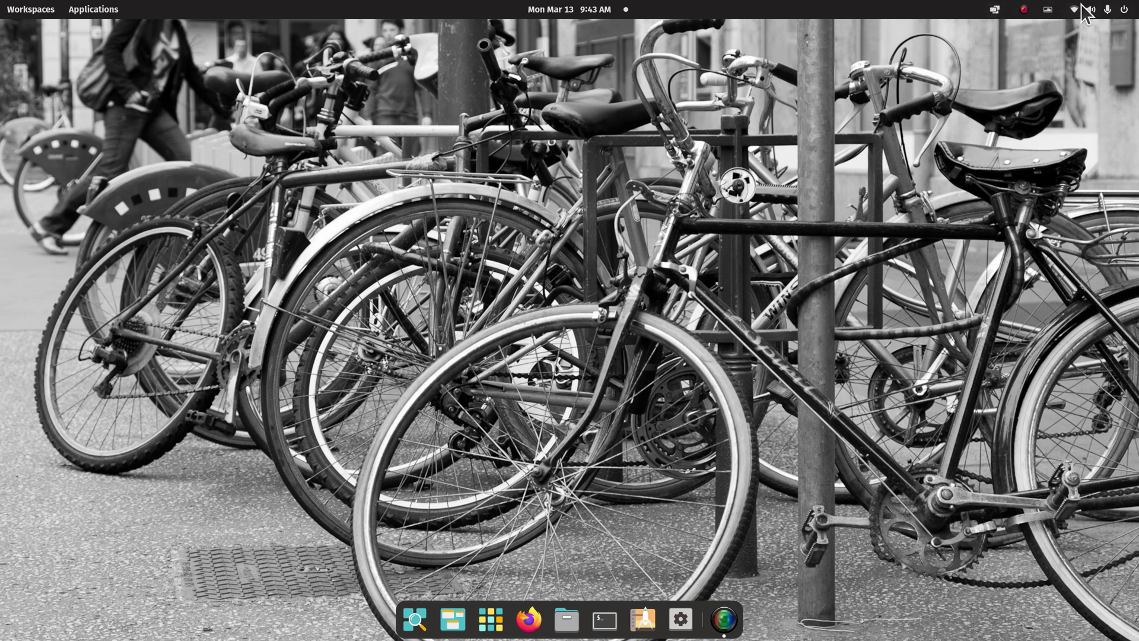
In Variety Preferences, remove the WallPaper folder source but keep its files, then select Unsplash
left_click(1047, 10)
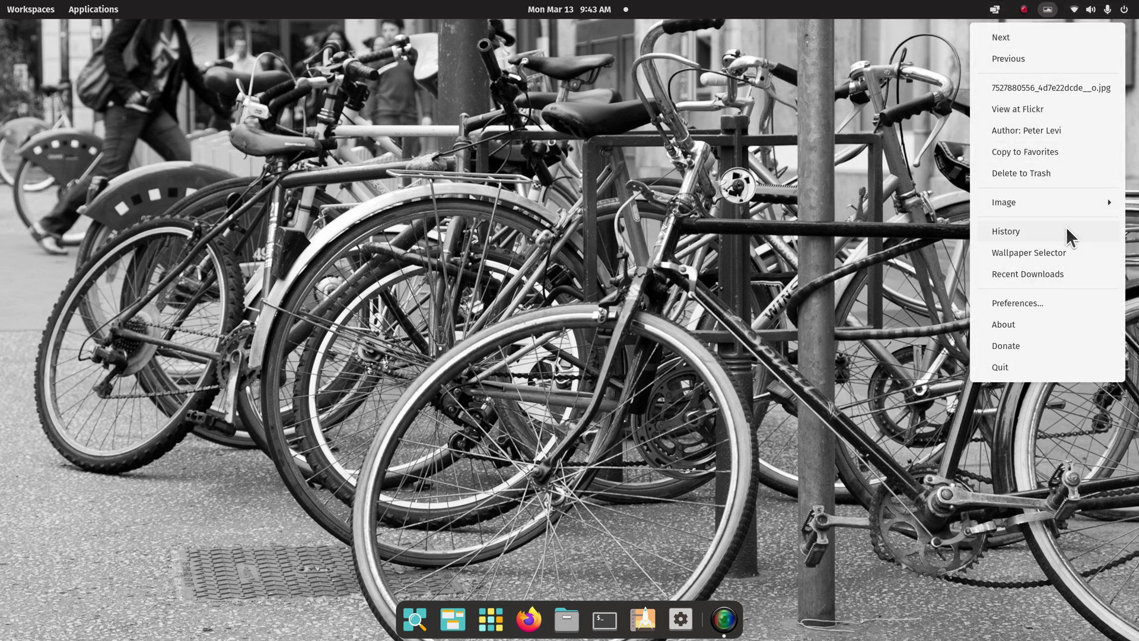
left_click(1050, 304)
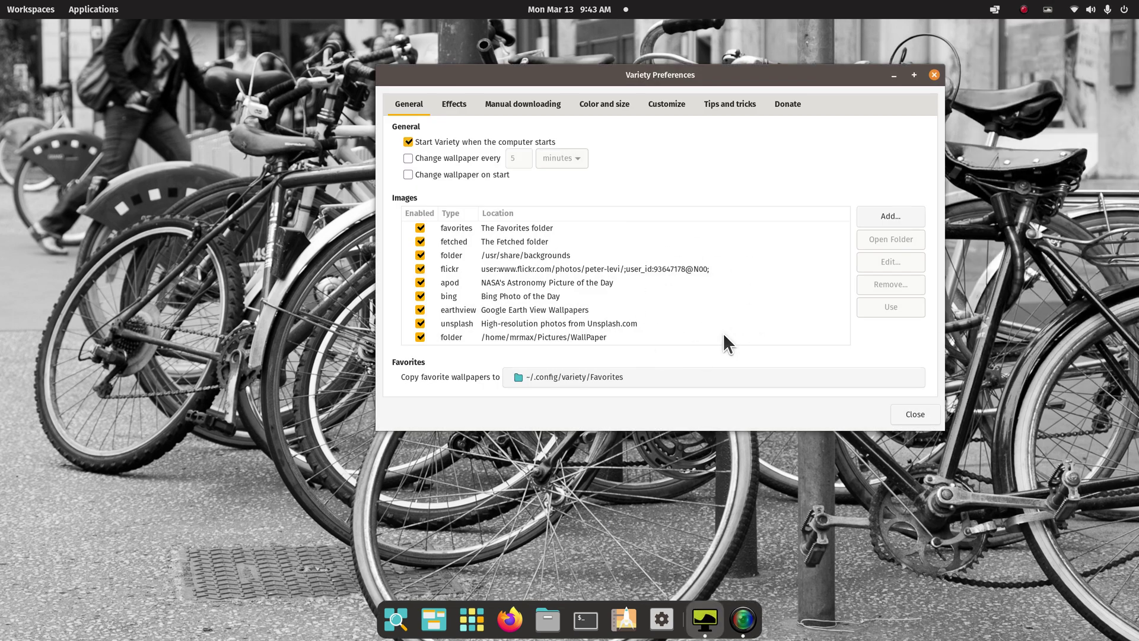
left_click(529, 338)
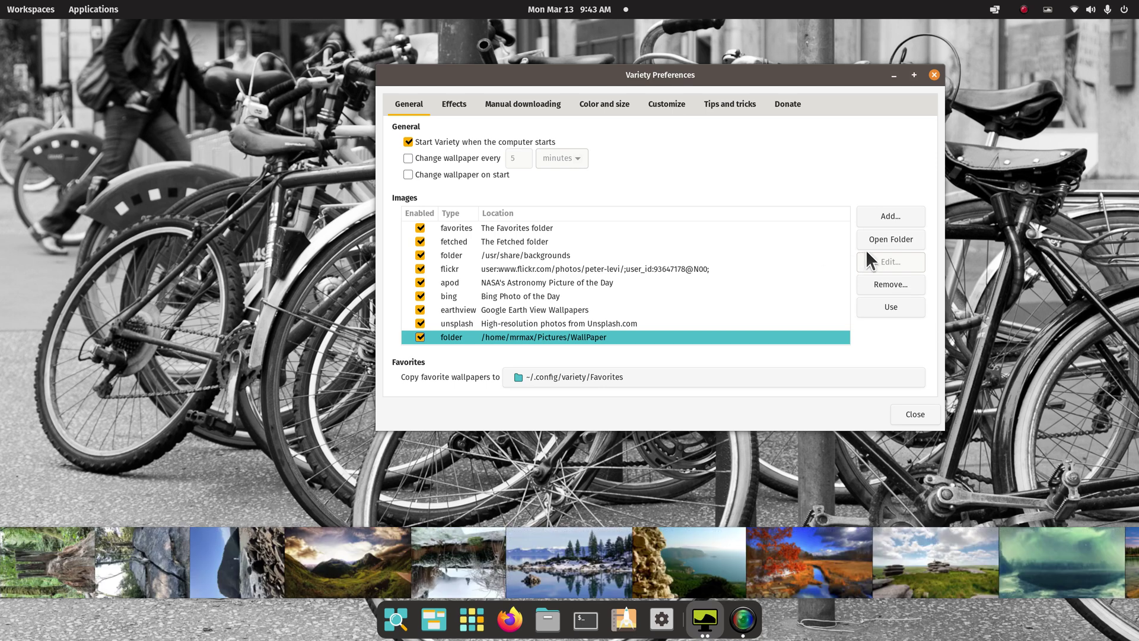
left_click(888, 283)
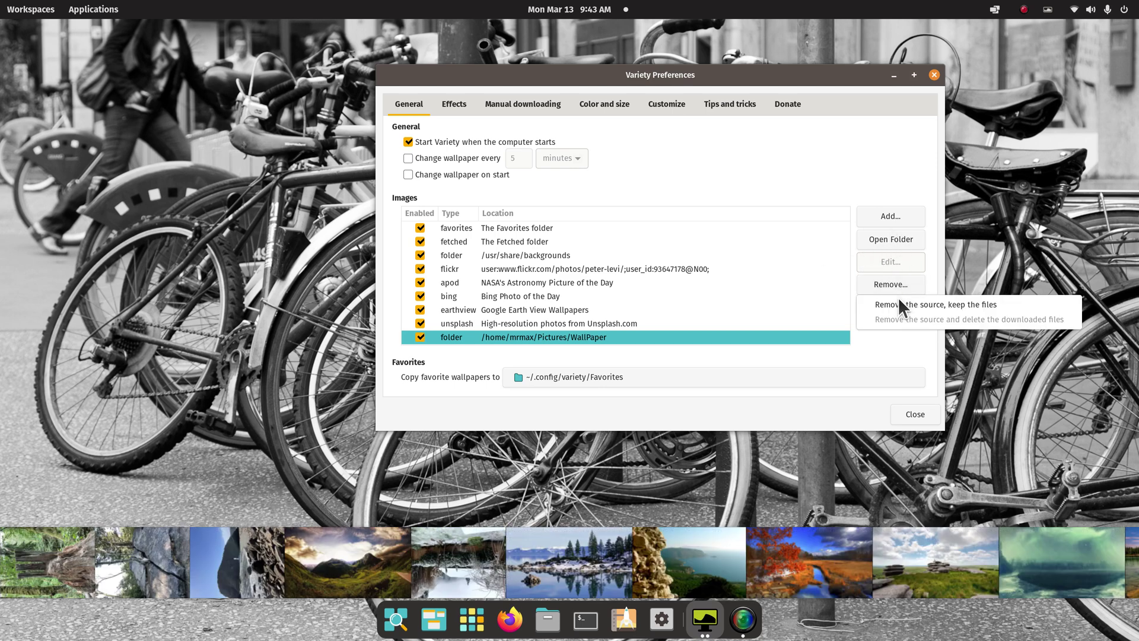
left_click(908, 303)
left_click(635, 323)
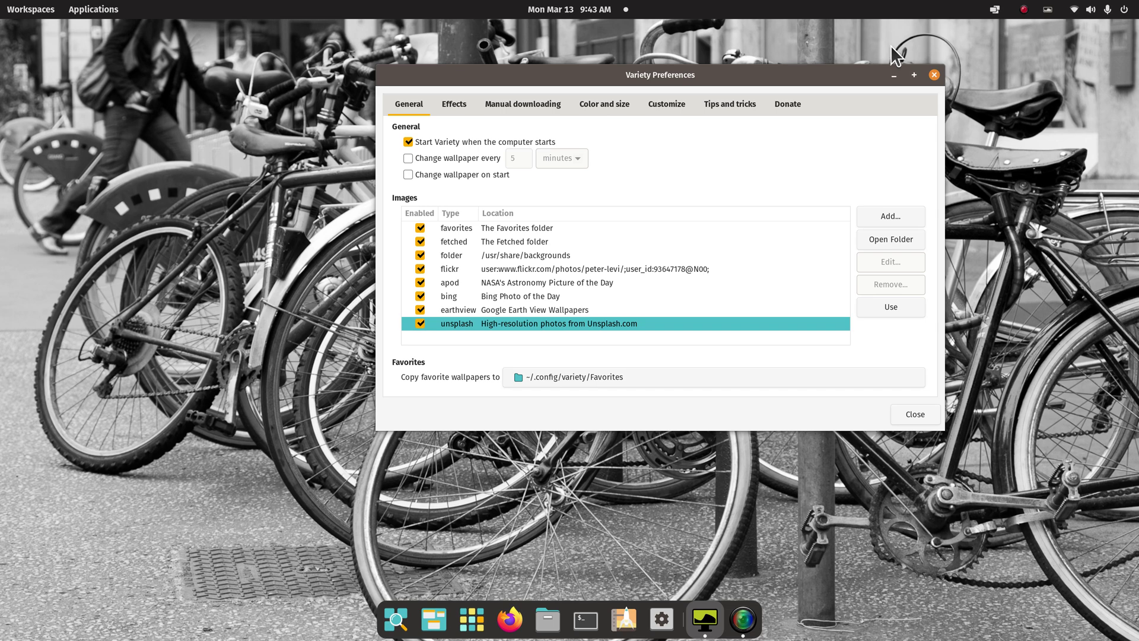
Minimize Variety and set the purple Pop logo image as the desktop background
left_click(895, 75)
right_click(612, 164)
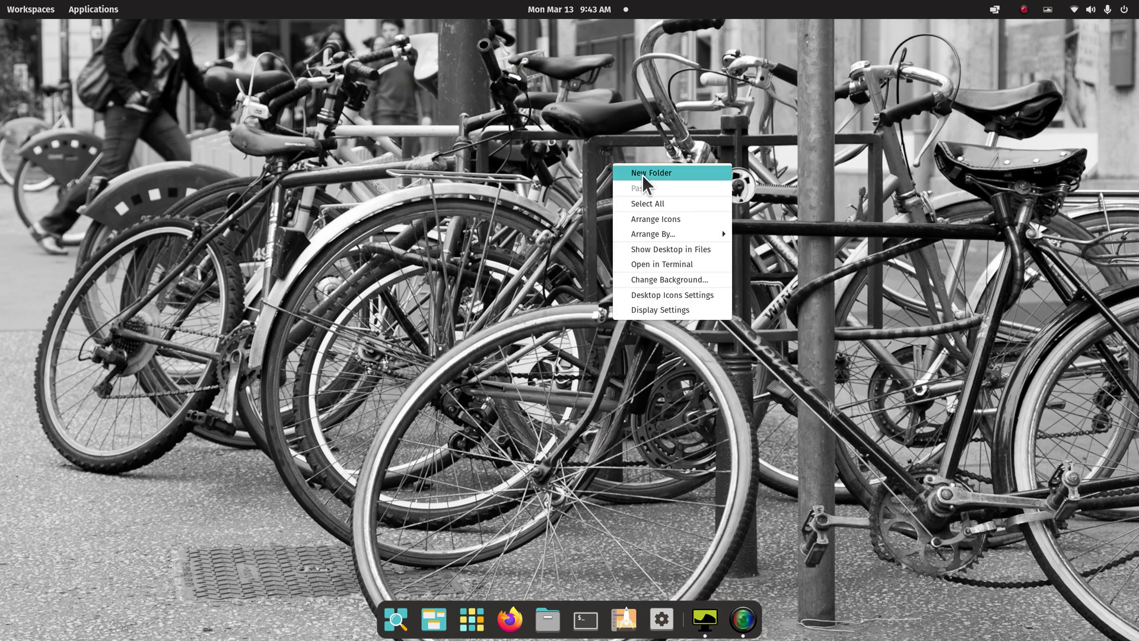
left_click(700, 279)
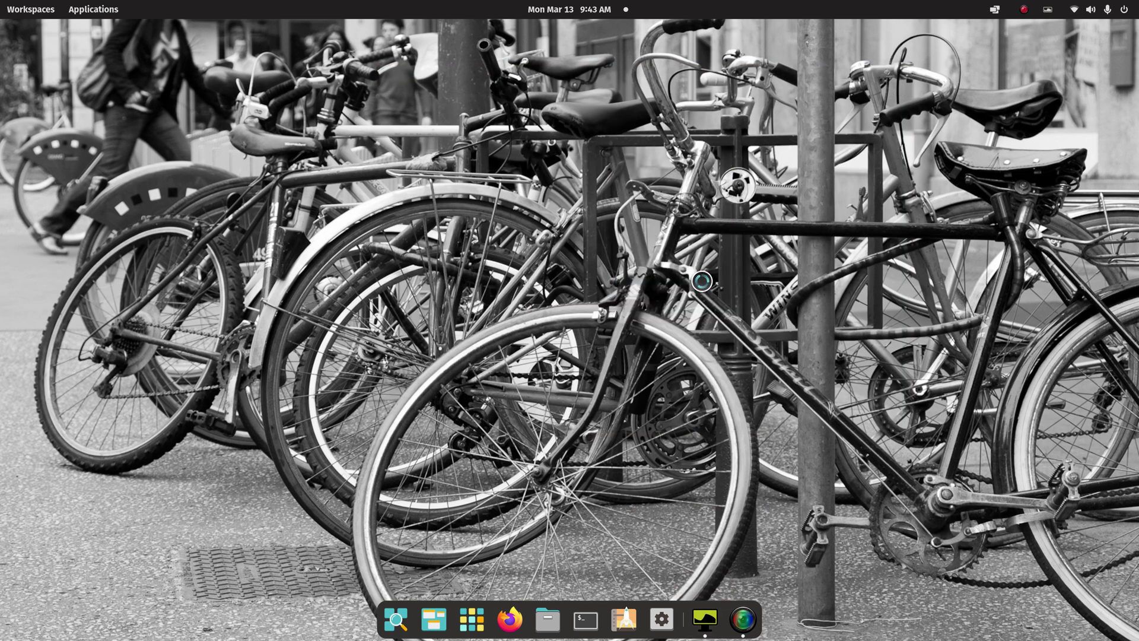
scroll(682, 350, "down", 3)
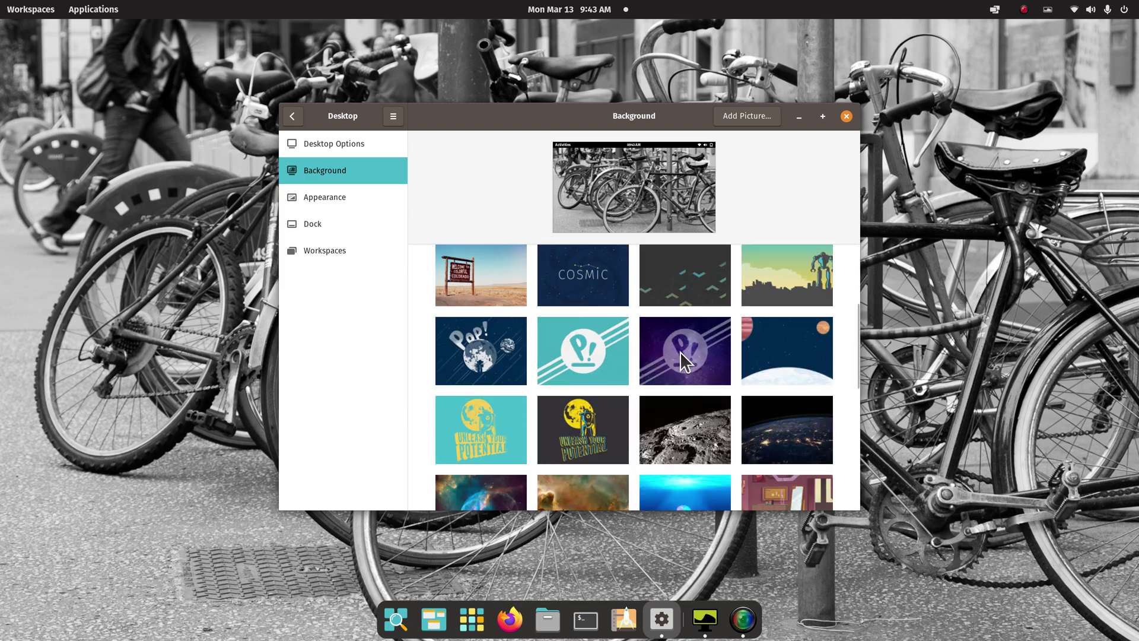
left_click(682, 351)
left_click(846, 115)
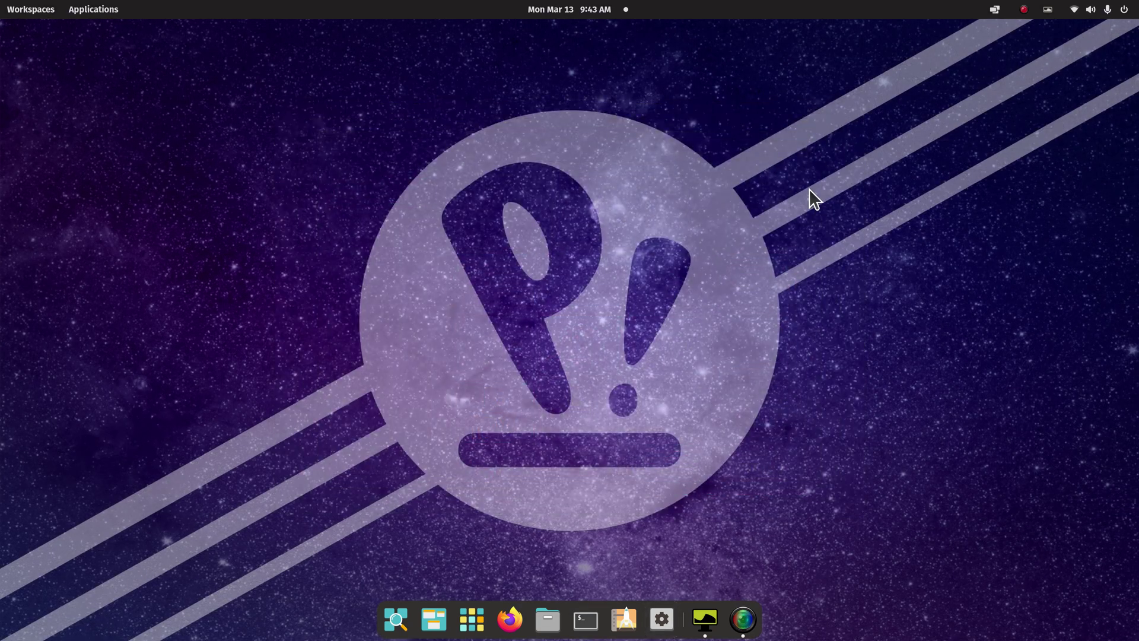
Enable changing the wallpaper every 5 minutes in Variety's Preferences
left_click(1049, 9)
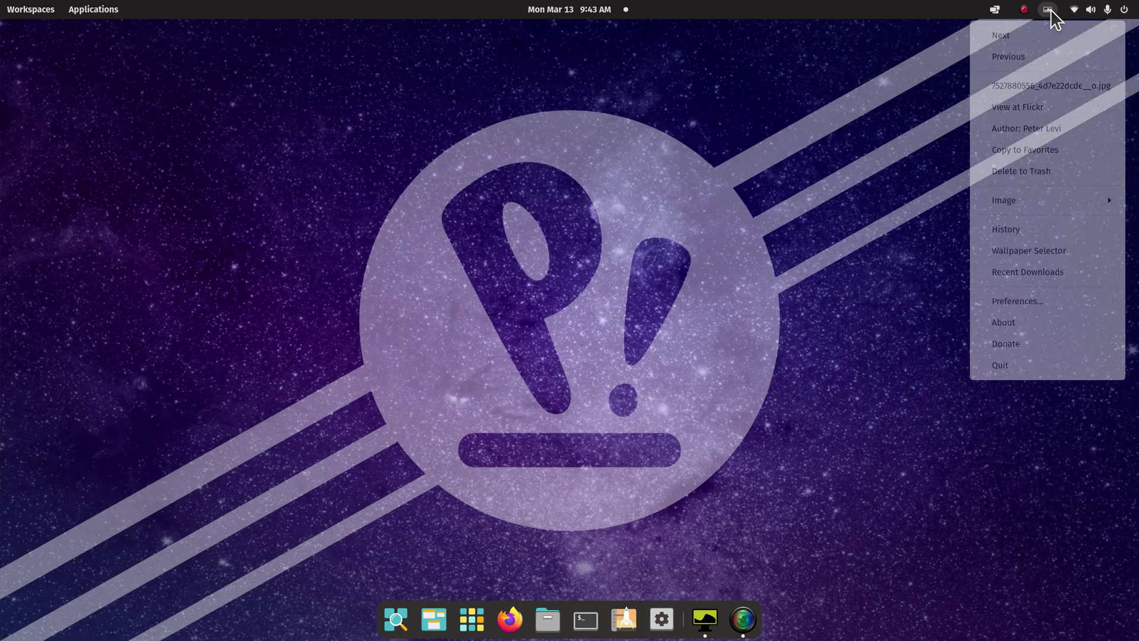
left_click(1047, 205)
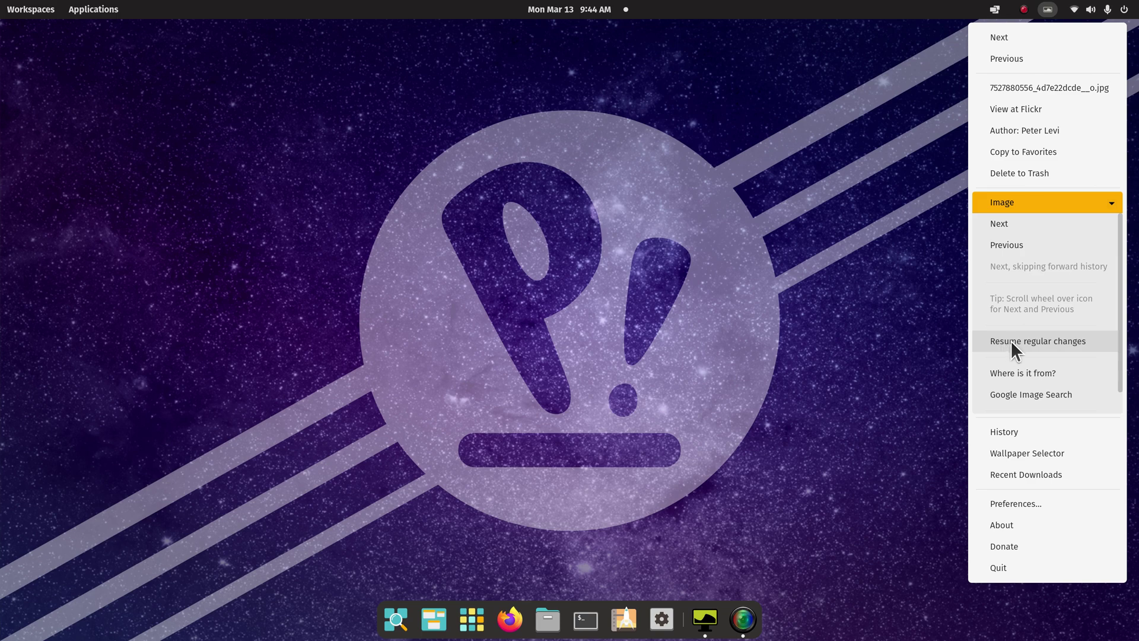
left_click(1044, 505)
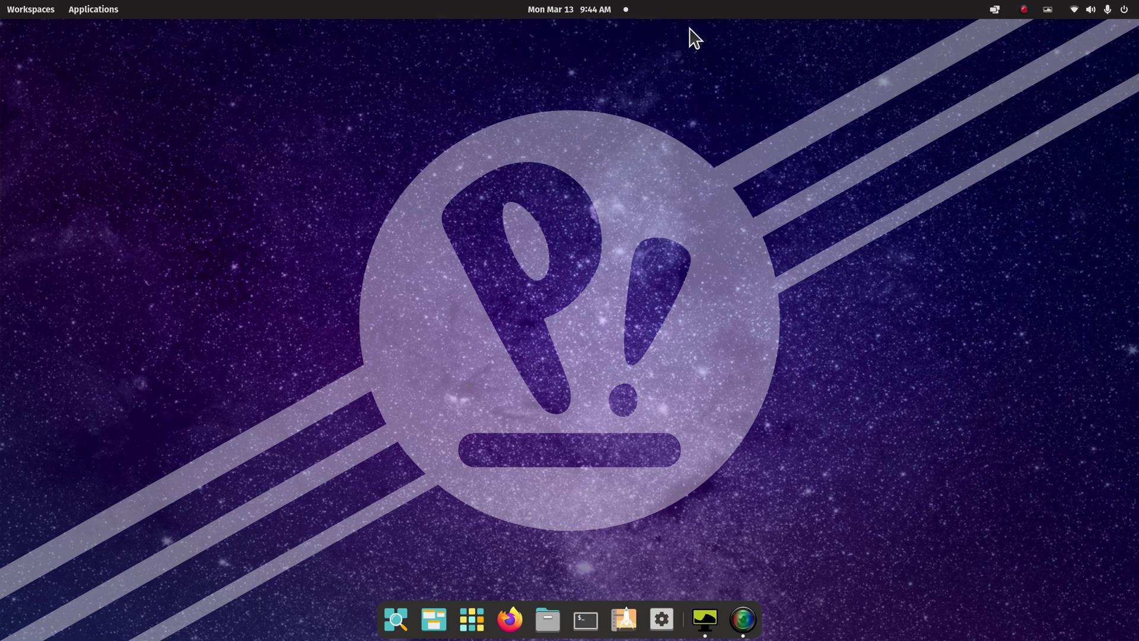
left_click(706, 619)
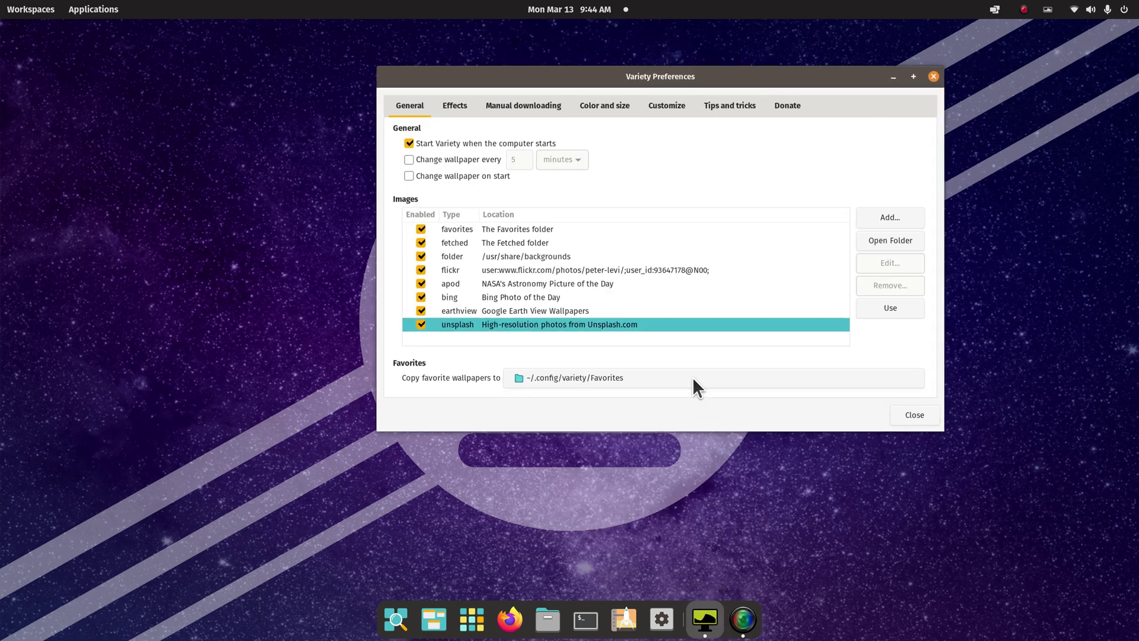
left_click(423, 158)
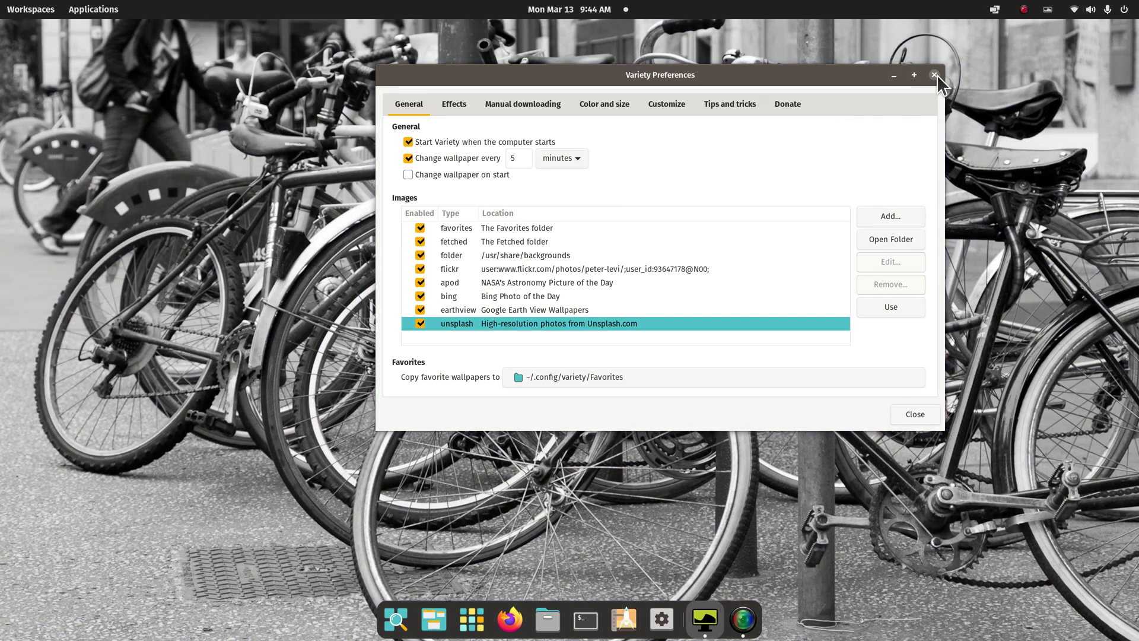
left_click(935, 75)
Pause on the current bicycle wallpaper and reopen Variety's Preferences
left_click(1047, 10)
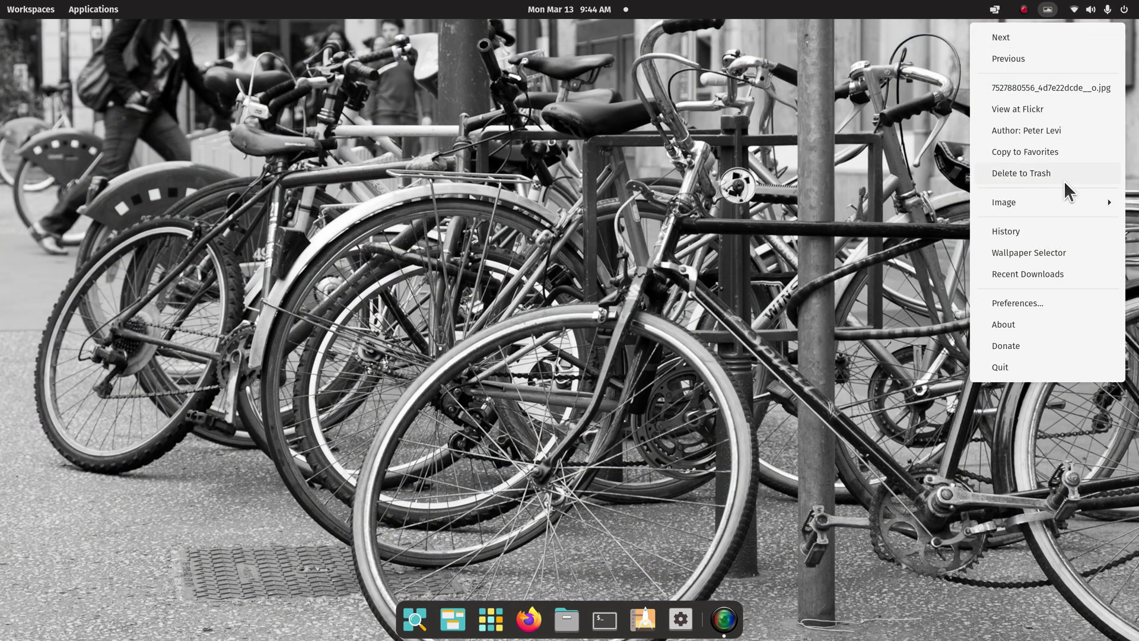
left_click(1063, 198)
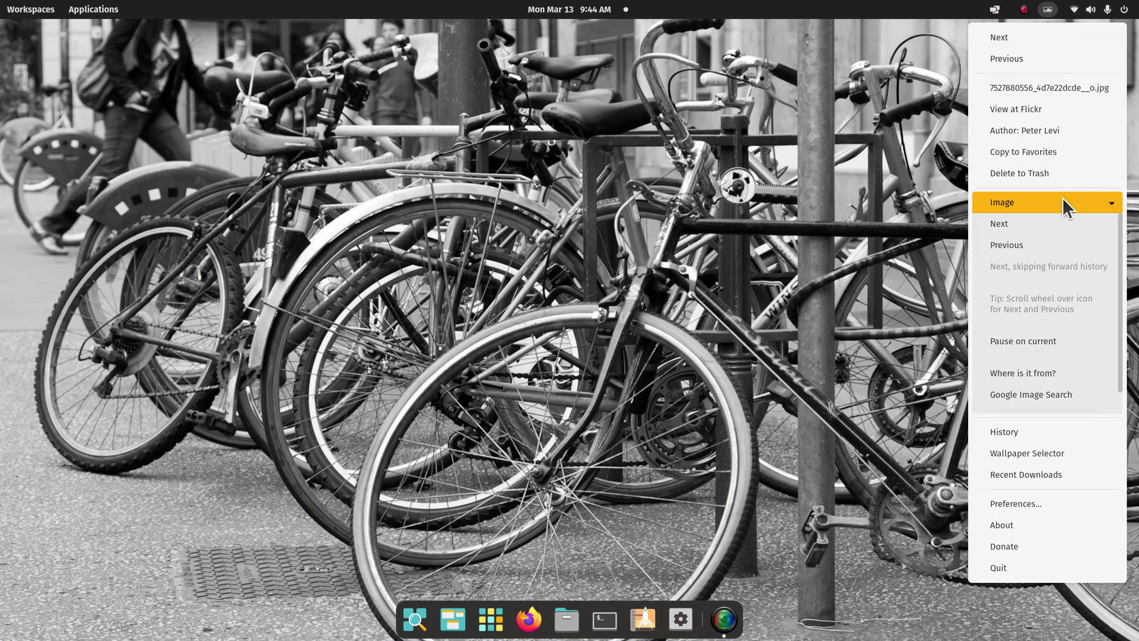
left_click(1048, 340)
left_click(1048, 10)
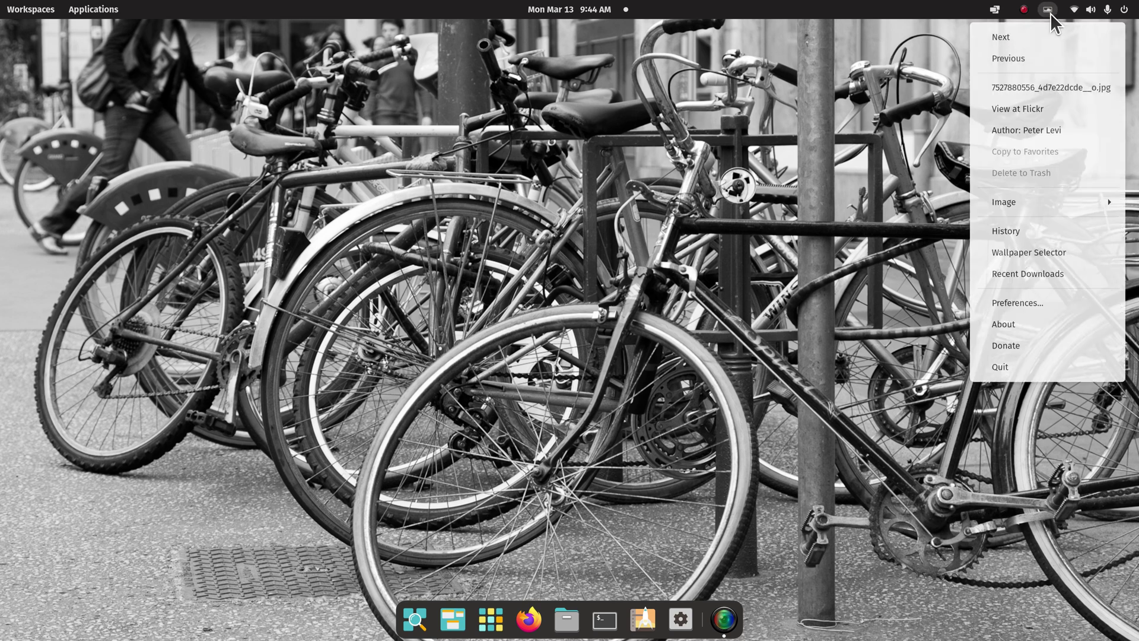
left_click(1045, 305)
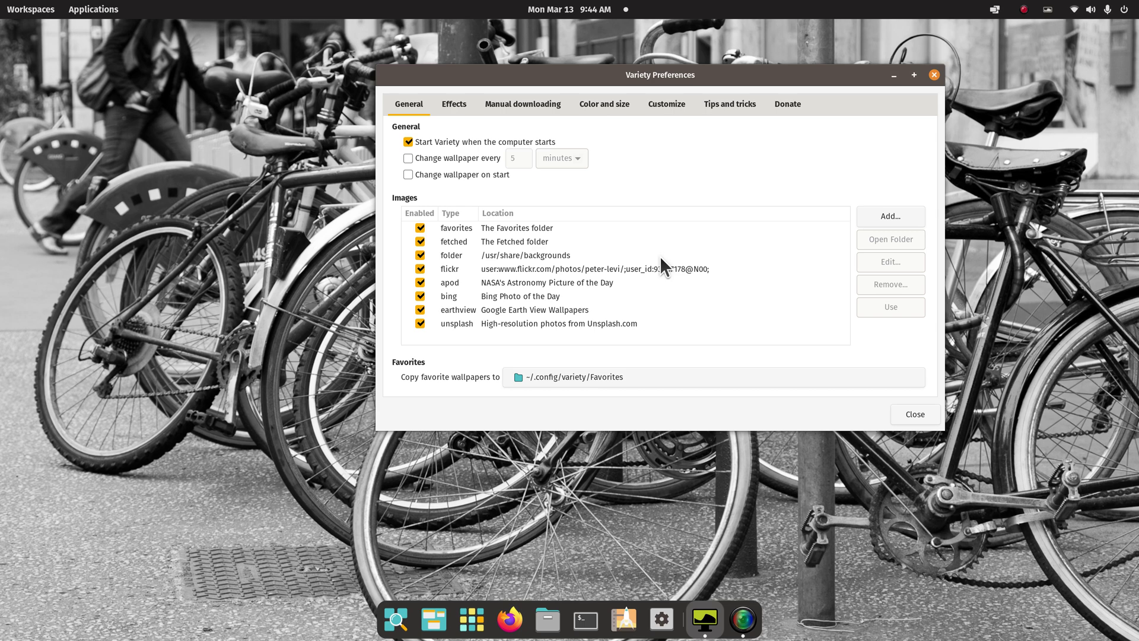
From the APOD source thumbnails, set the starry mountain cabin image as wallpaper
left_click_drag(730, 77, 734, 139)
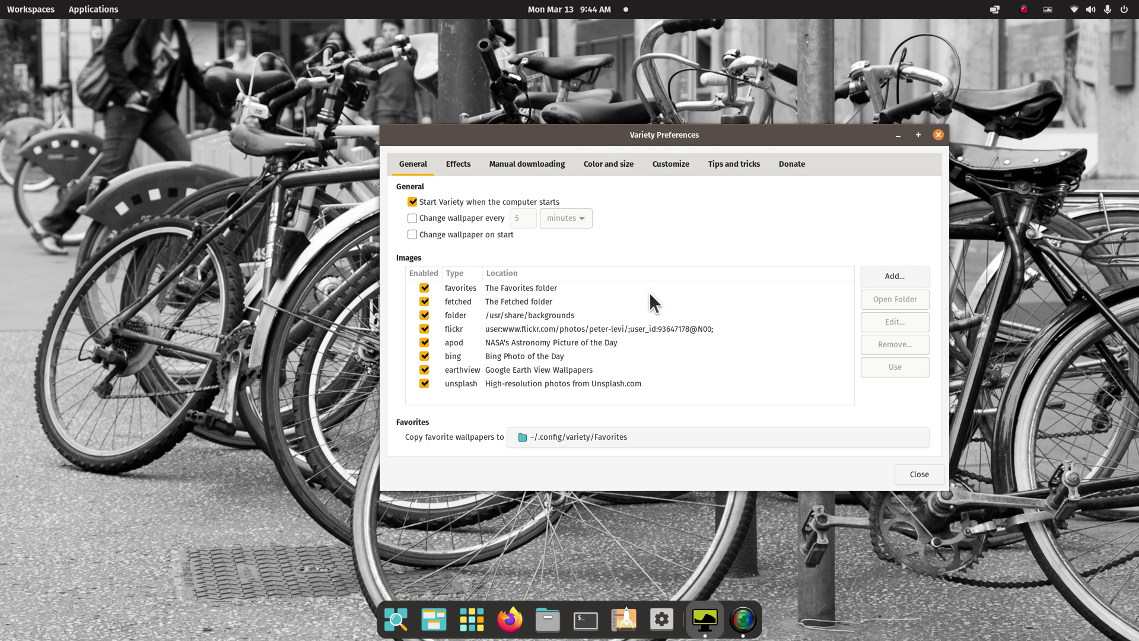
left_click(528, 342)
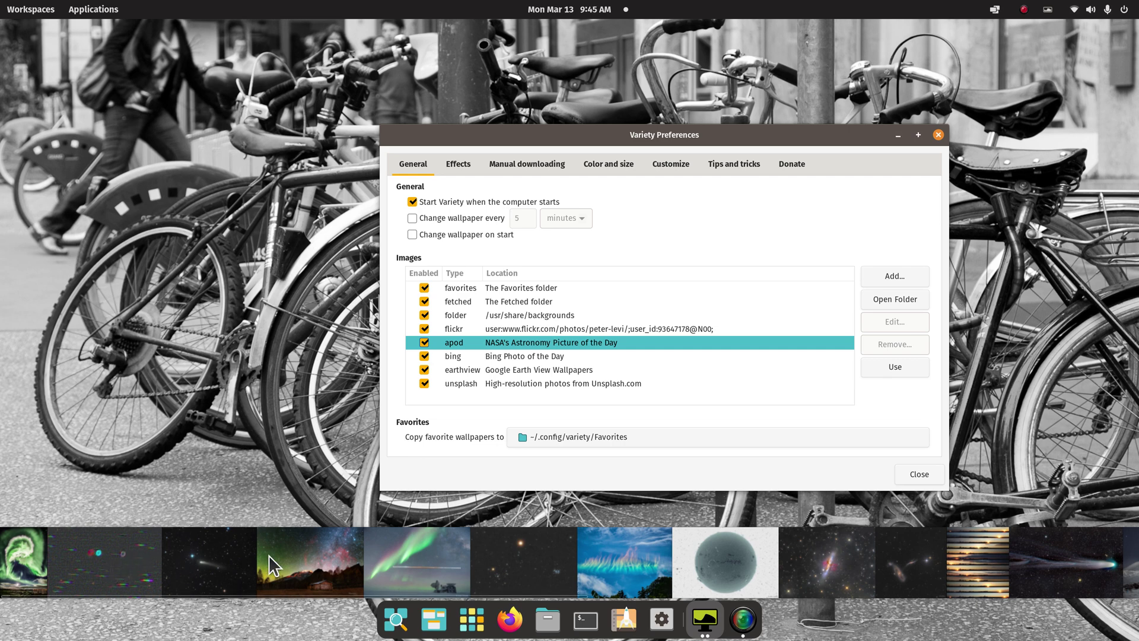
left_click(232, 557)
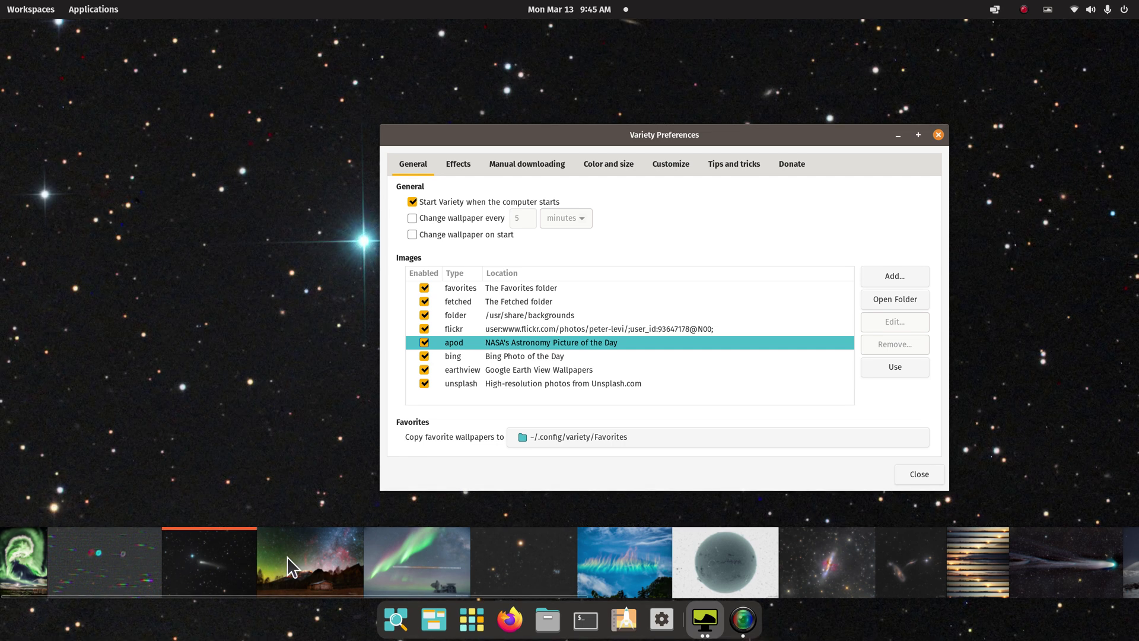
left_click(287, 558)
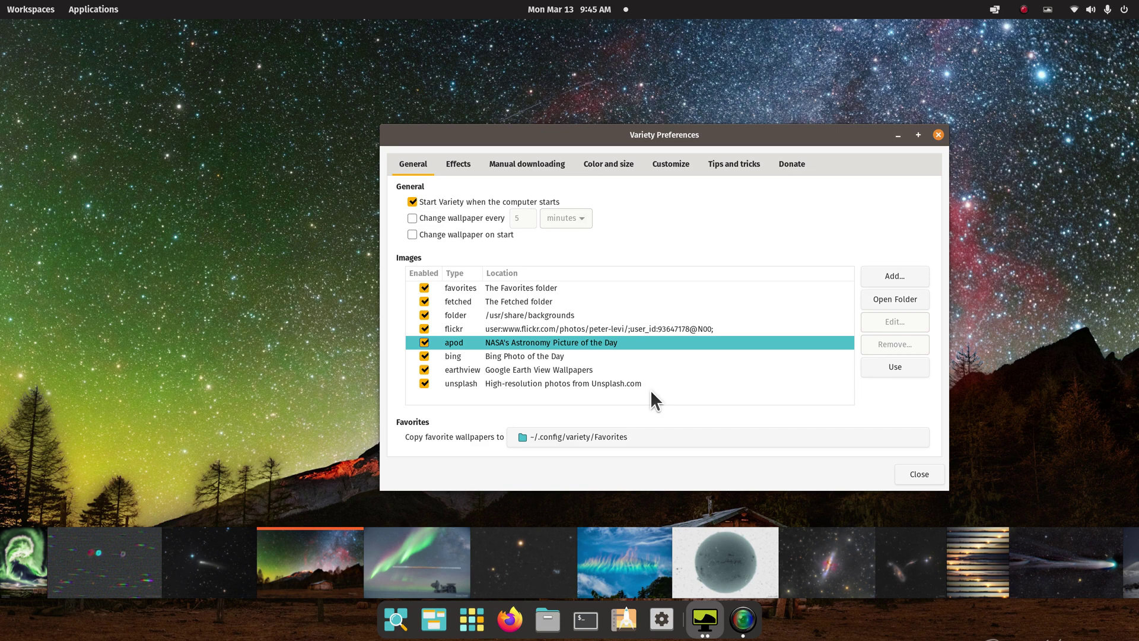
left_click(938, 134)
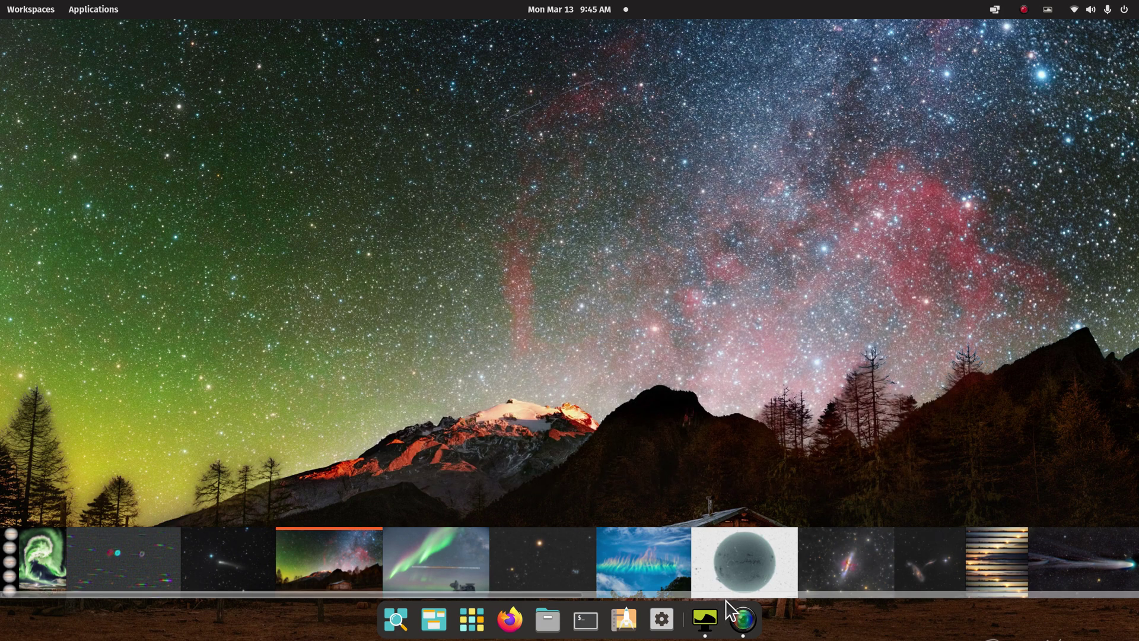
Close Variety's thumbnail strip, view the wallpaper's APOD page in Firefox, then close Firefox
right_click(706, 618)
left_click(707, 582)
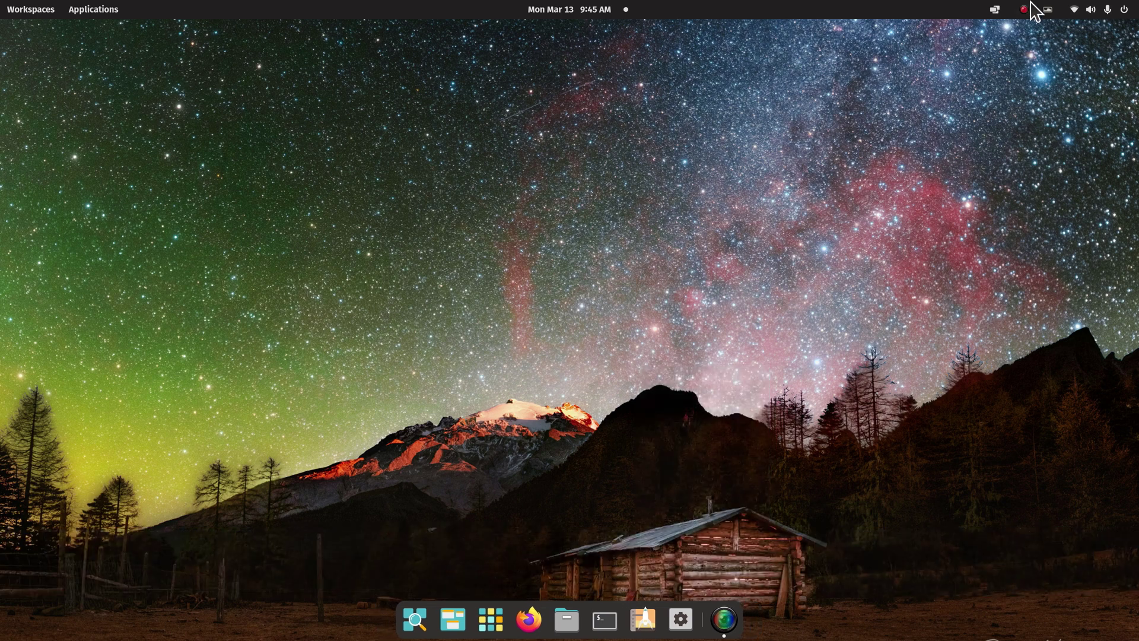
left_click(1047, 9)
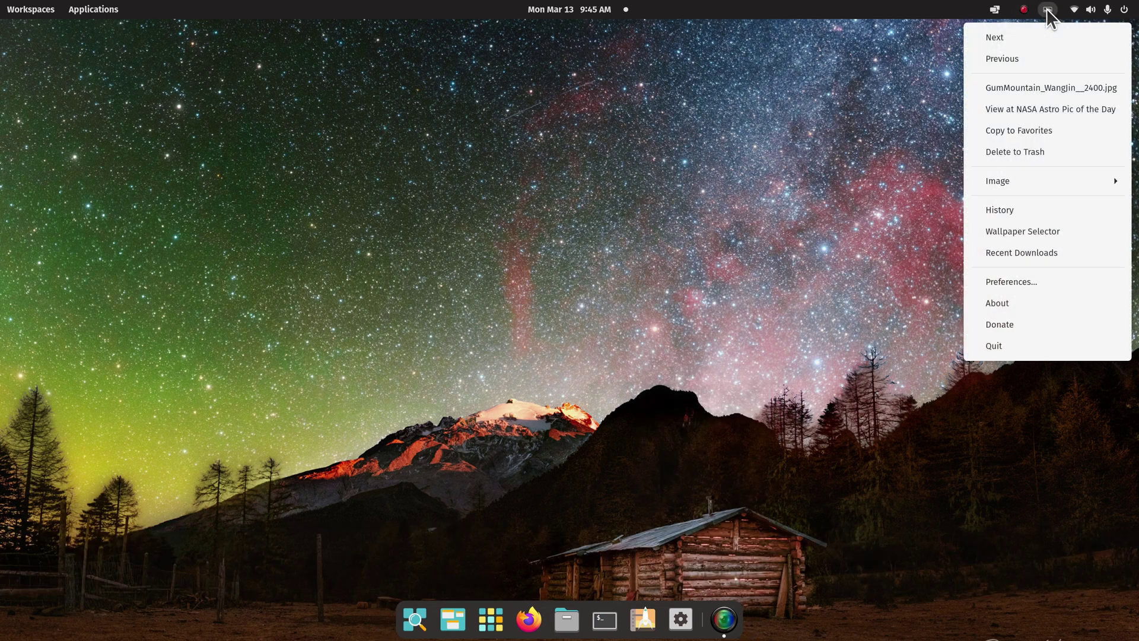
left_click(1039, 108)
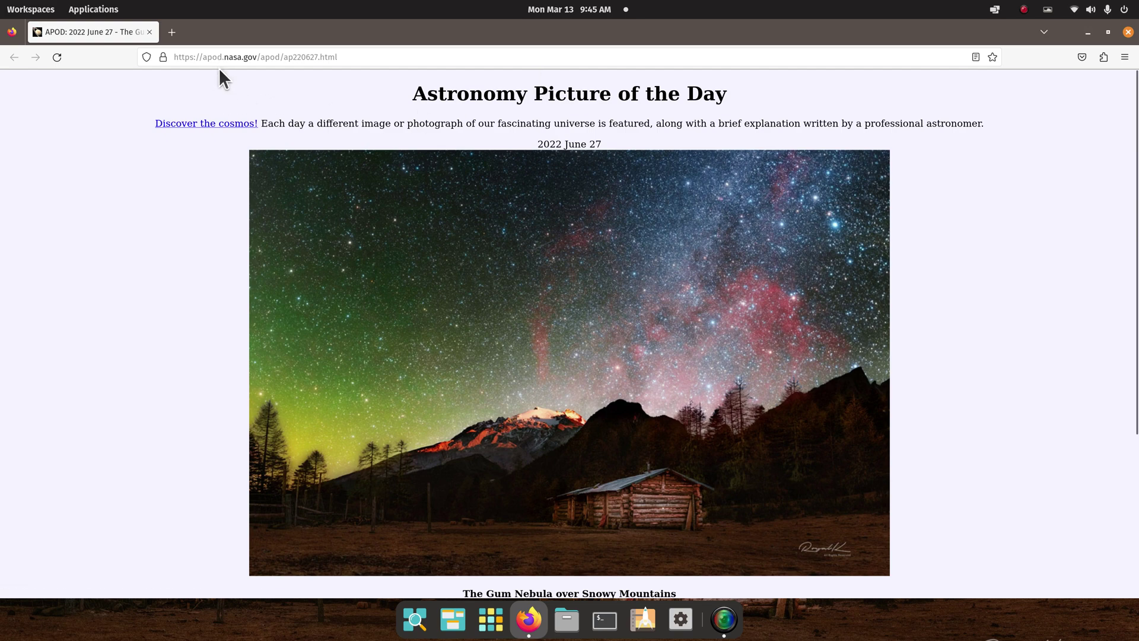
scroll(777, 253, "down", 3)
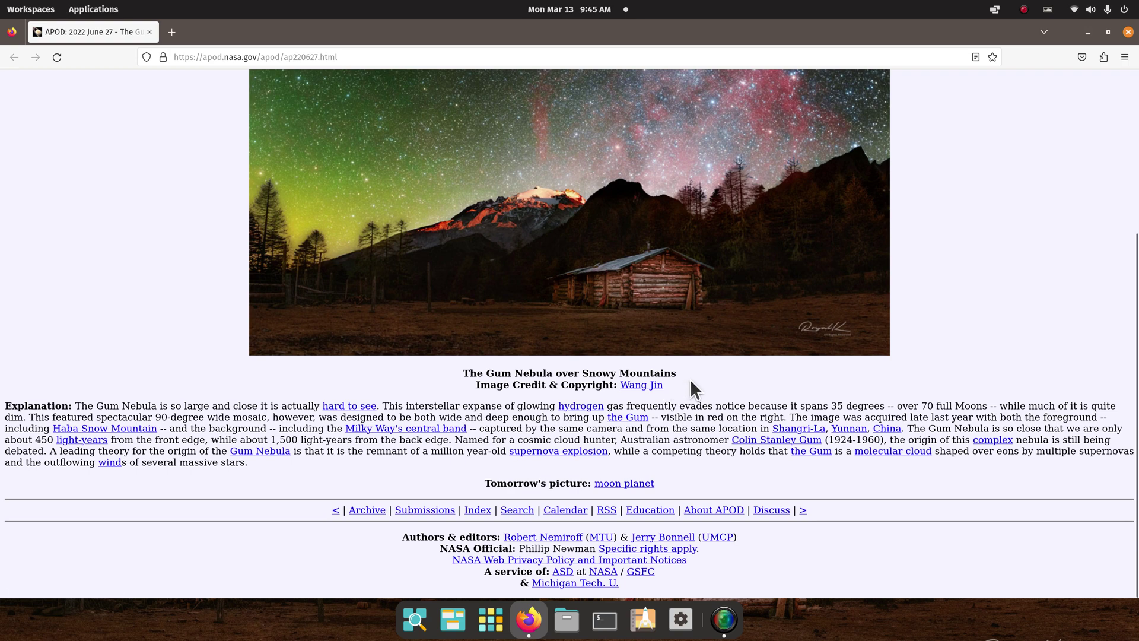
scroll(711, 381, "up", 3)
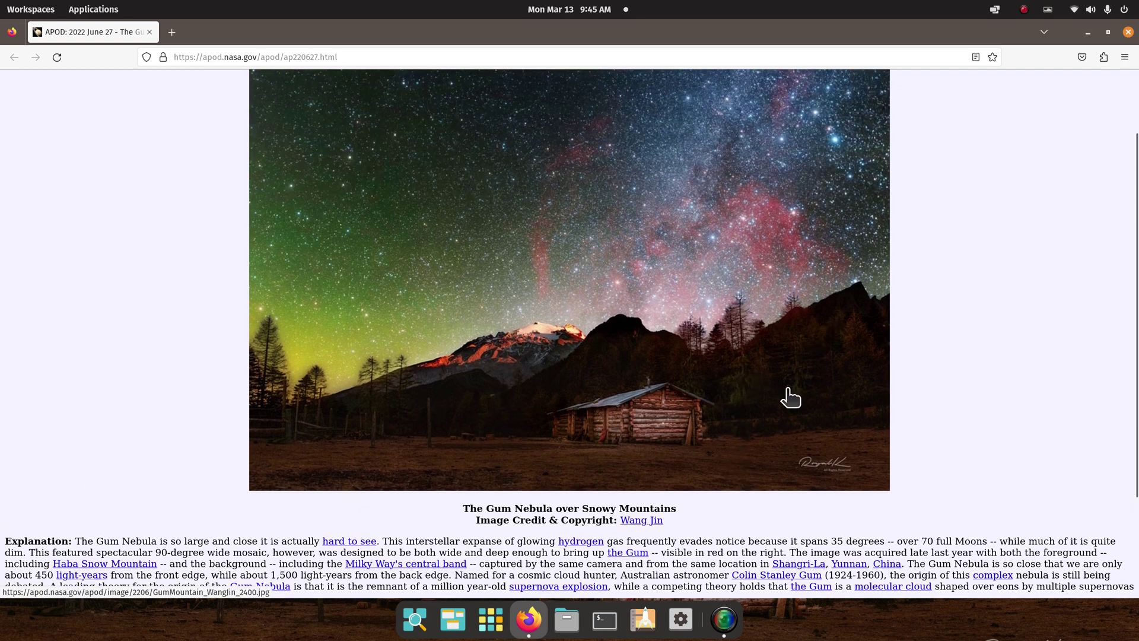
left_click(1128, 32)
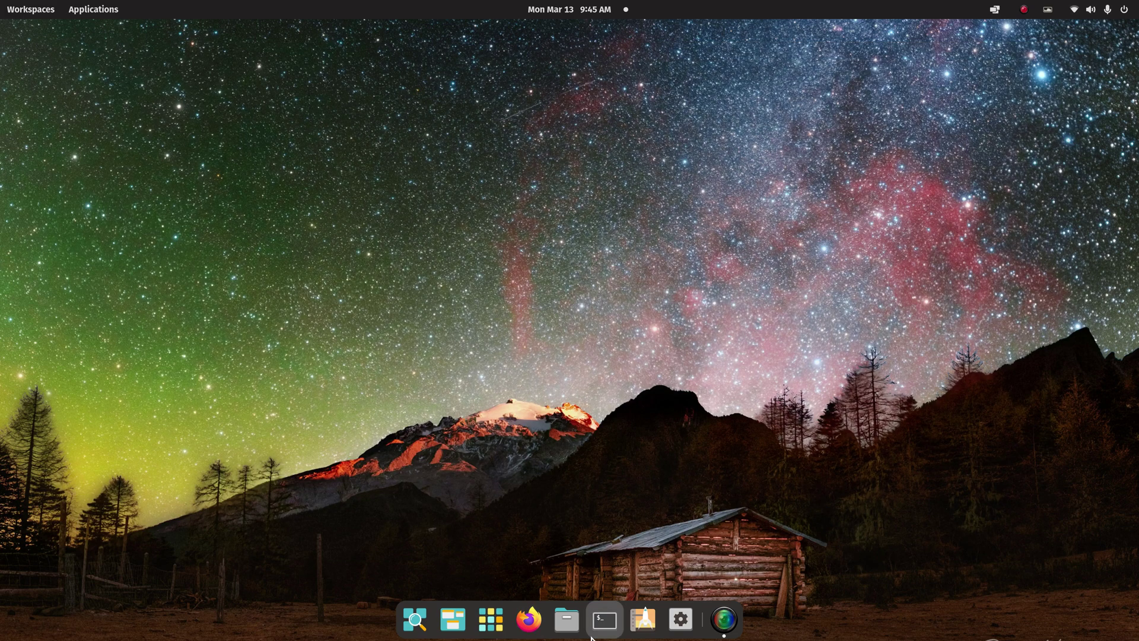
Open Files in a wider window with larger icons and go into Pictures
left_click(563, 629)
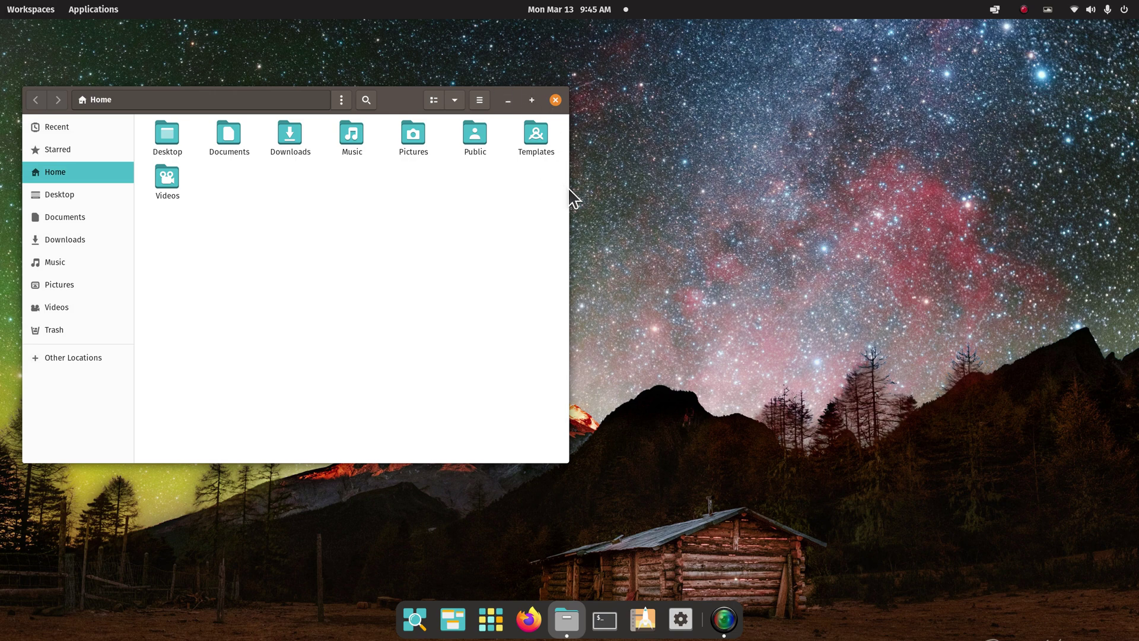
left_click_drag(568, 189, 867, 204)
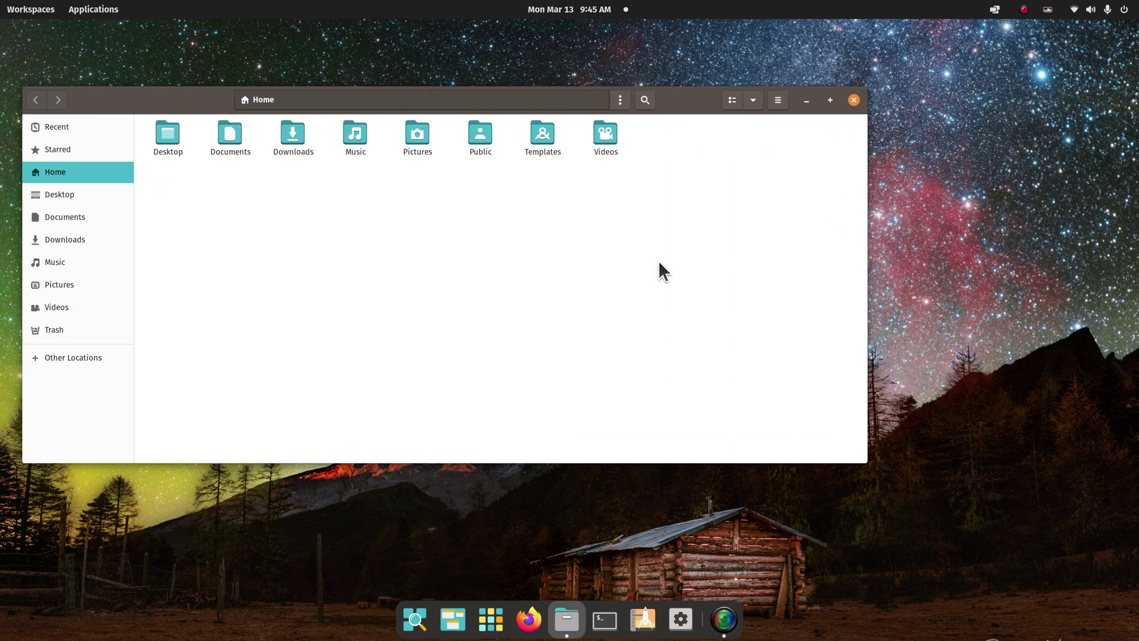
key("ctrl+plus")
key("ctrl+plus")
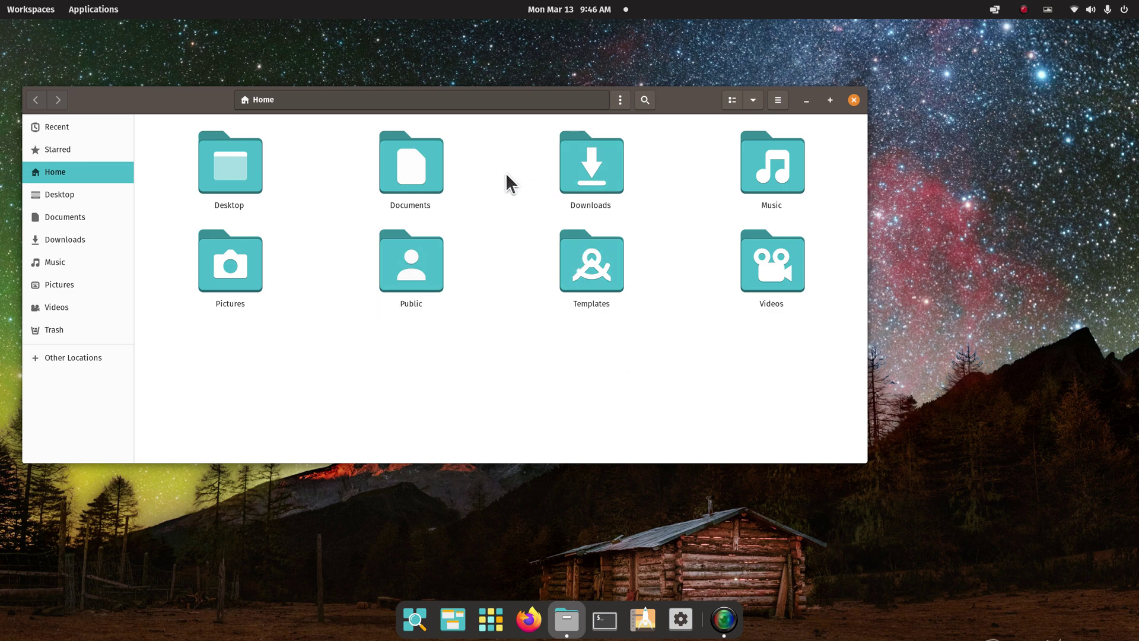
double_click(222, 250)
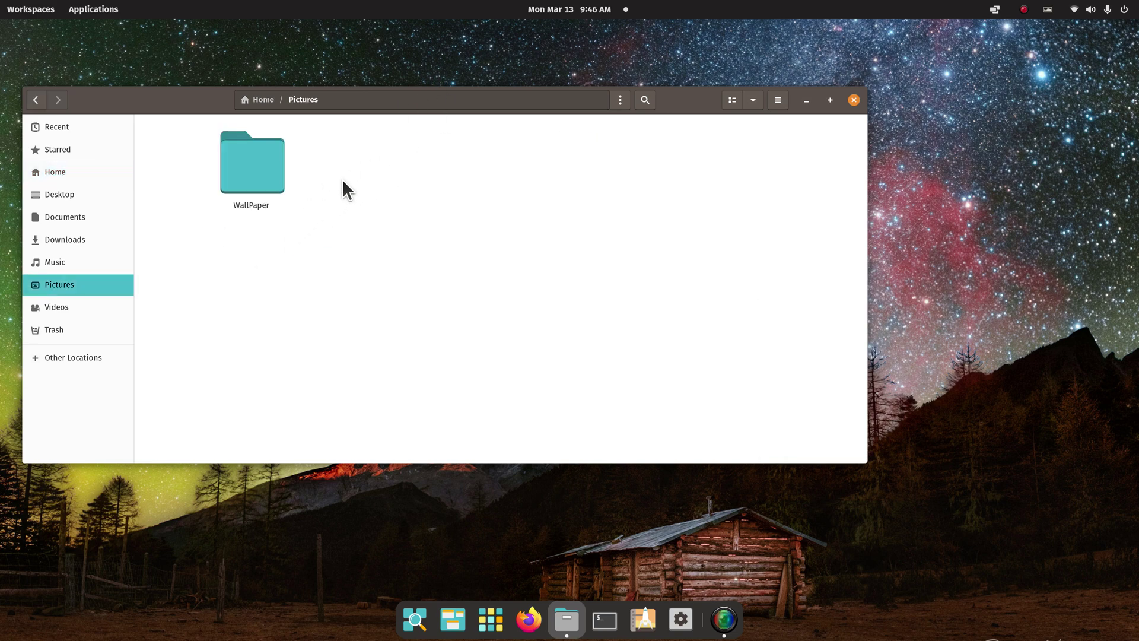
Open the WallPaper folder maximized, browse its thumbnails, and preview 1.jpg
double_click(264, 166)
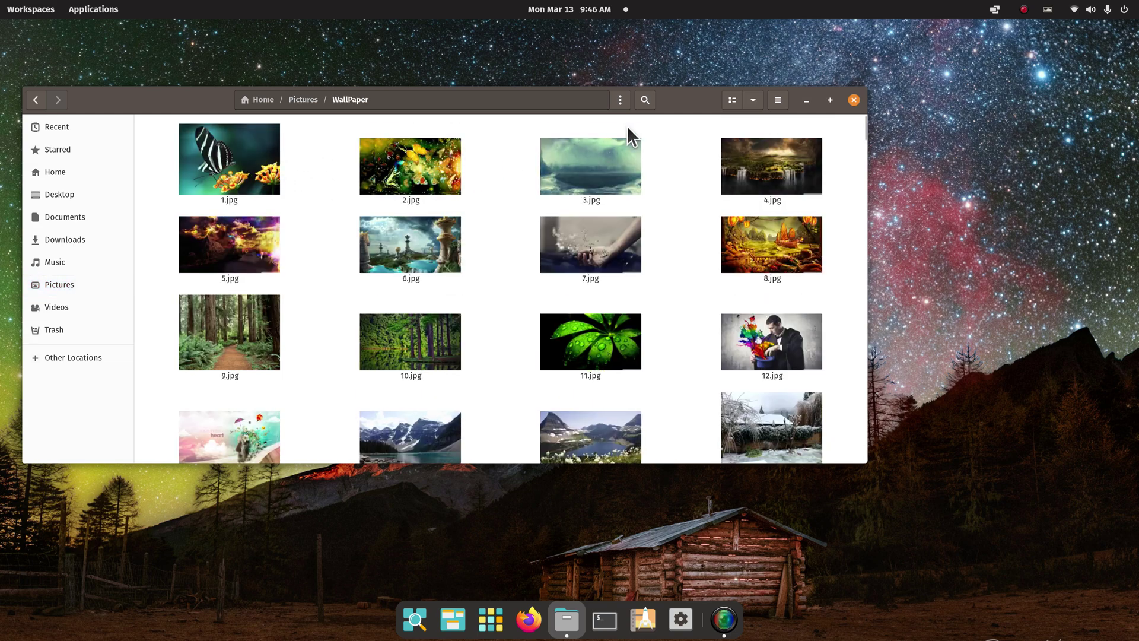
double_click(700, 95)
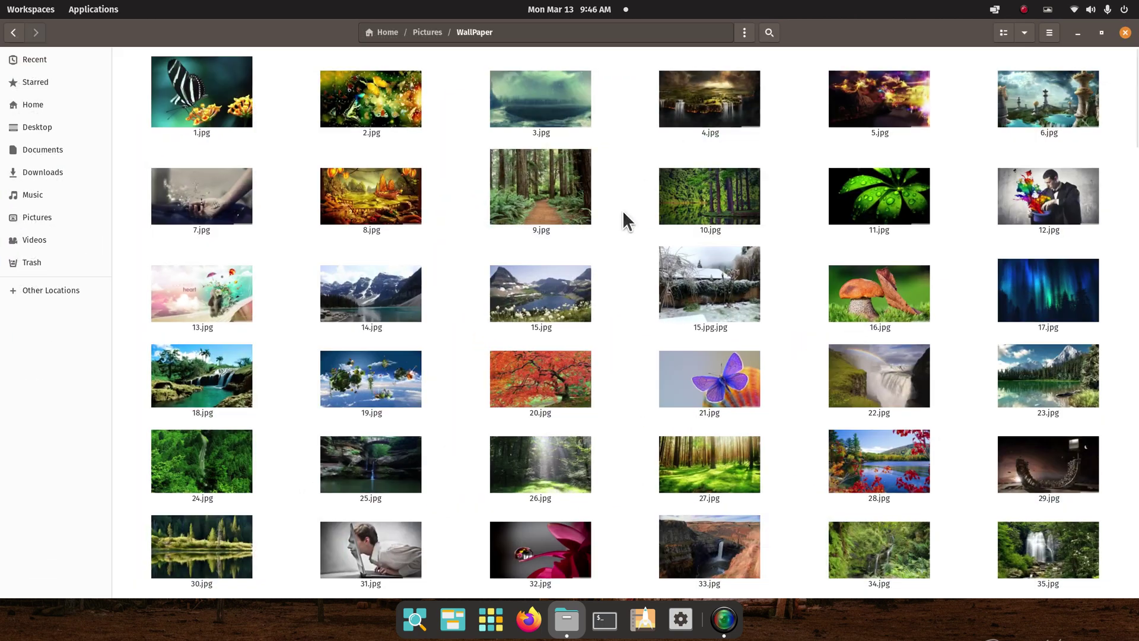
key("ctrl+minus")
key("ctrl+minus")
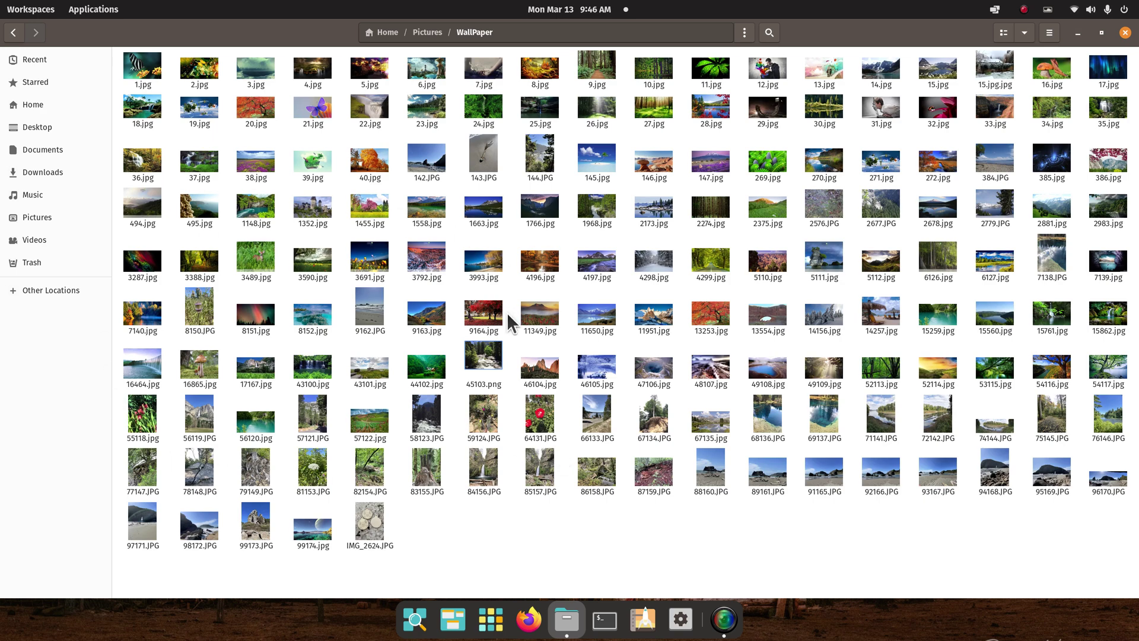
key("ctrl+plus")
key("ctrl+plus")
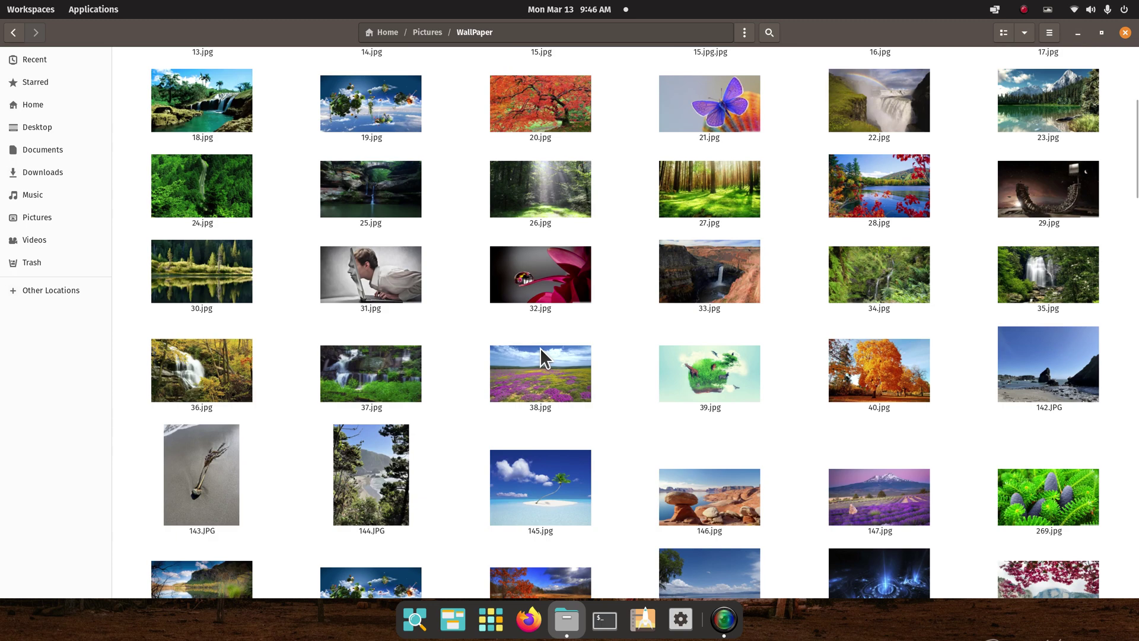
scroll(541, 347, "up", 2)
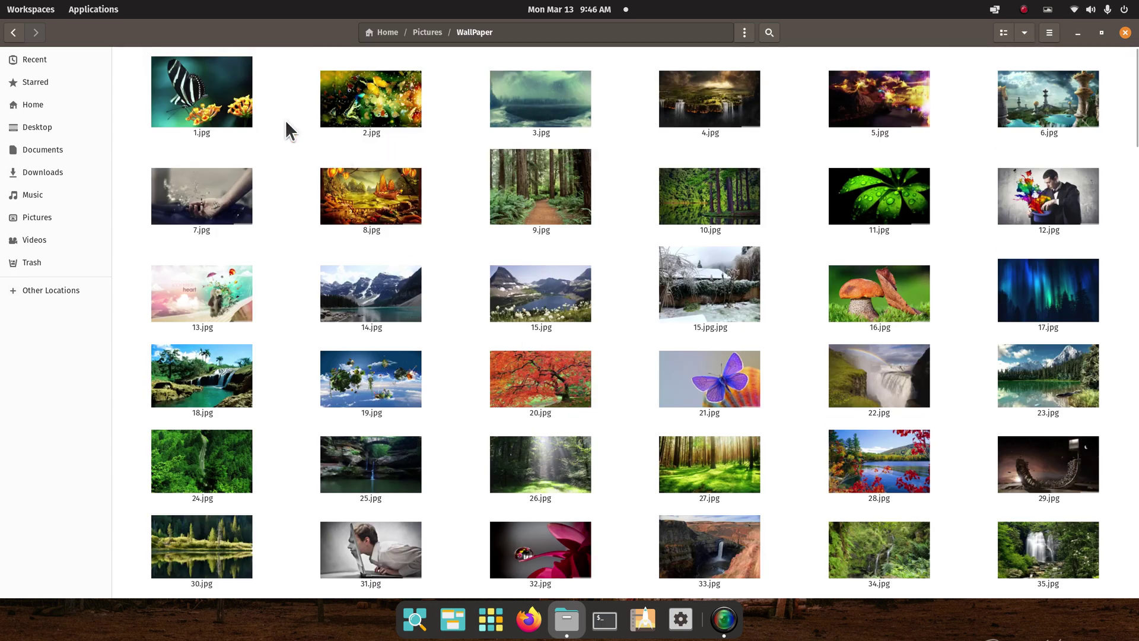
double_click(178, 102)
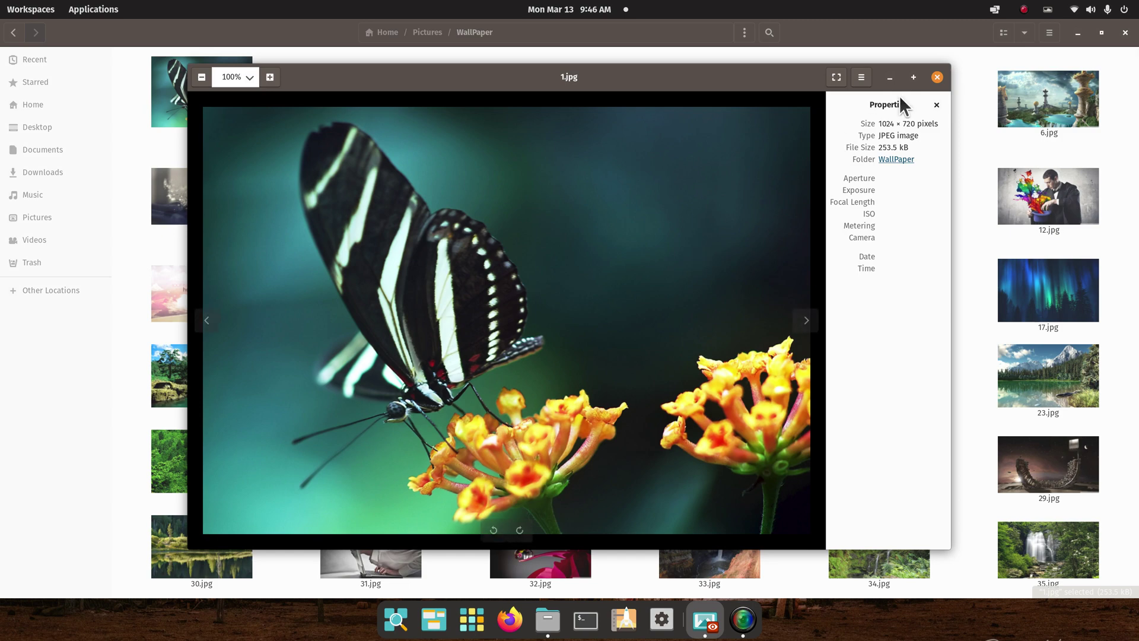
left_click(937, 77)
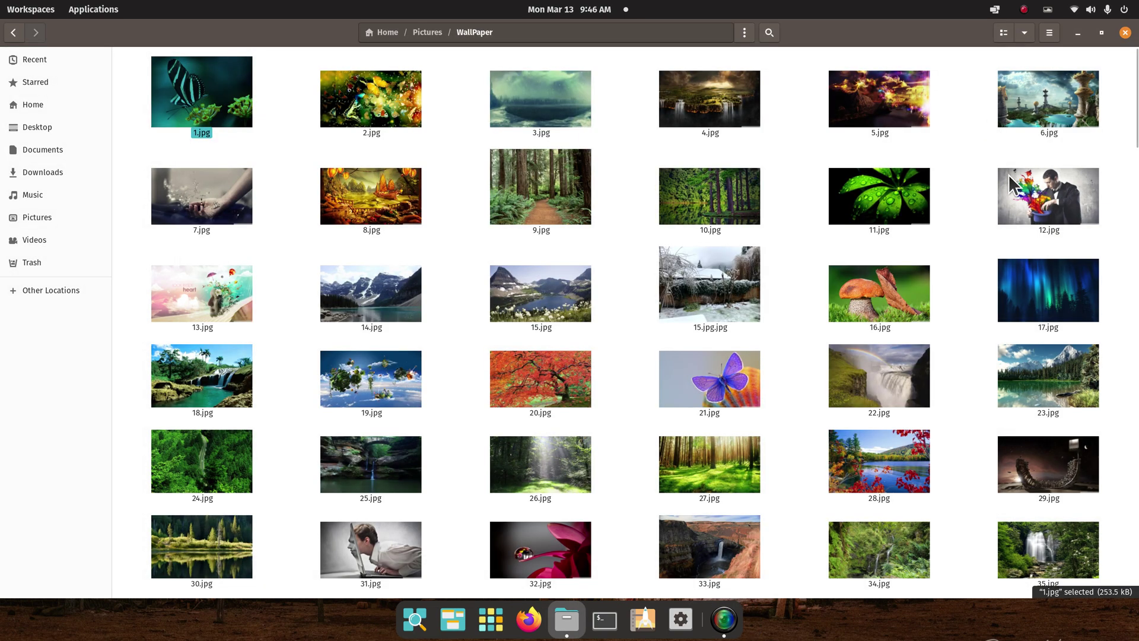
double_click(1021, 196)
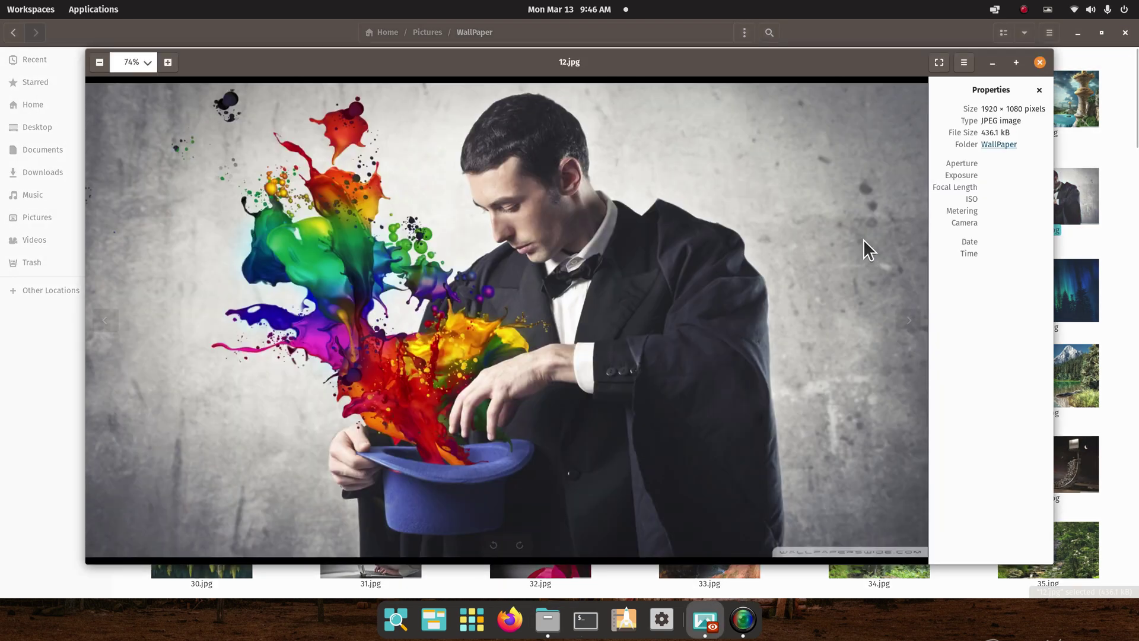
left_click(1040, 61)
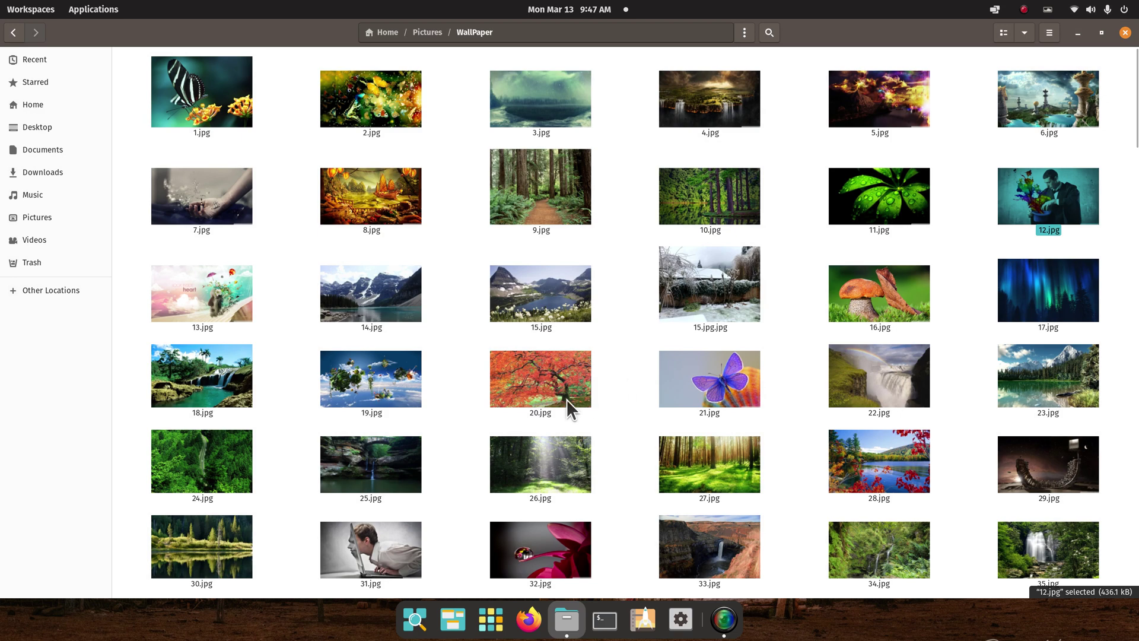
left_click(1030, 465)
double_click(1031, 465)
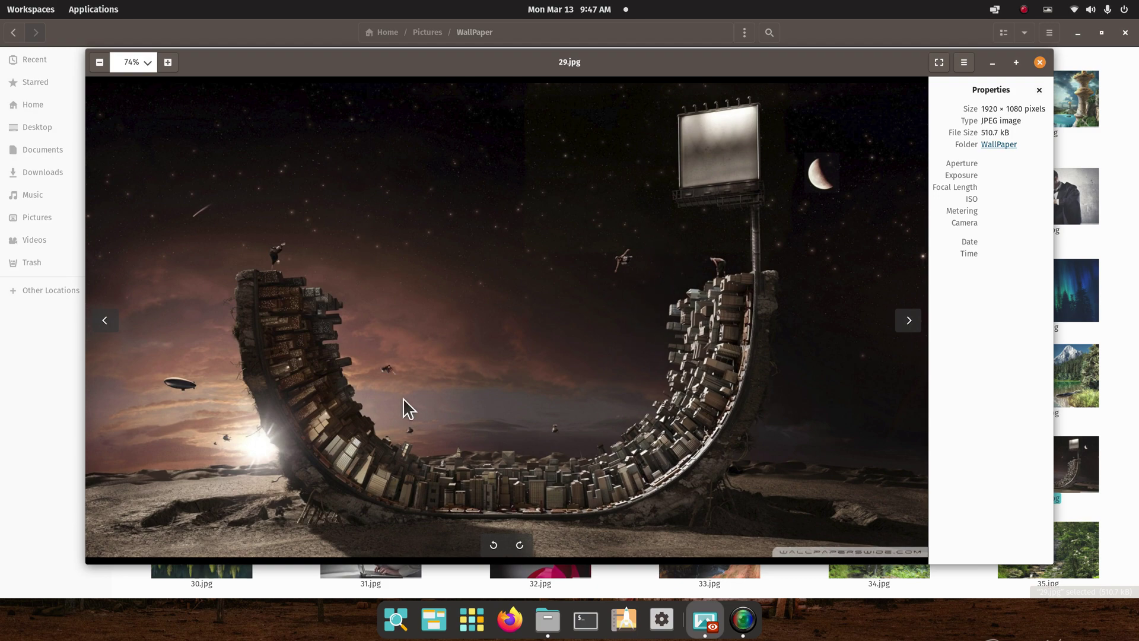
left_click(1040, 61)
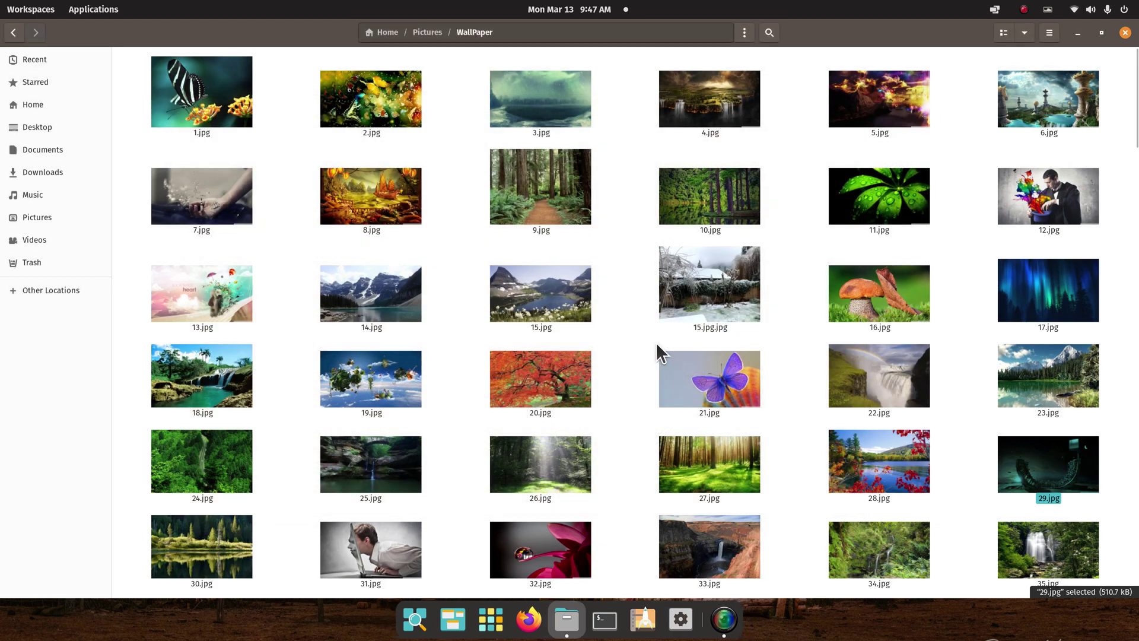
scroll(656, 343, "down", 5)
scroll(657, 342, "down", 2)
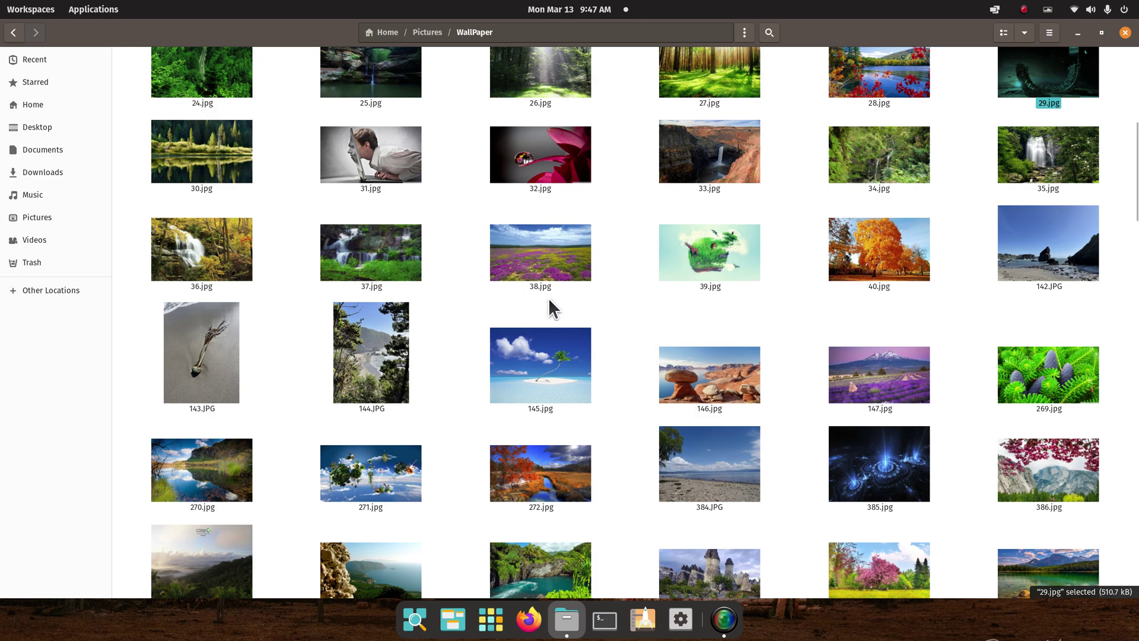
double_click(369, 330)
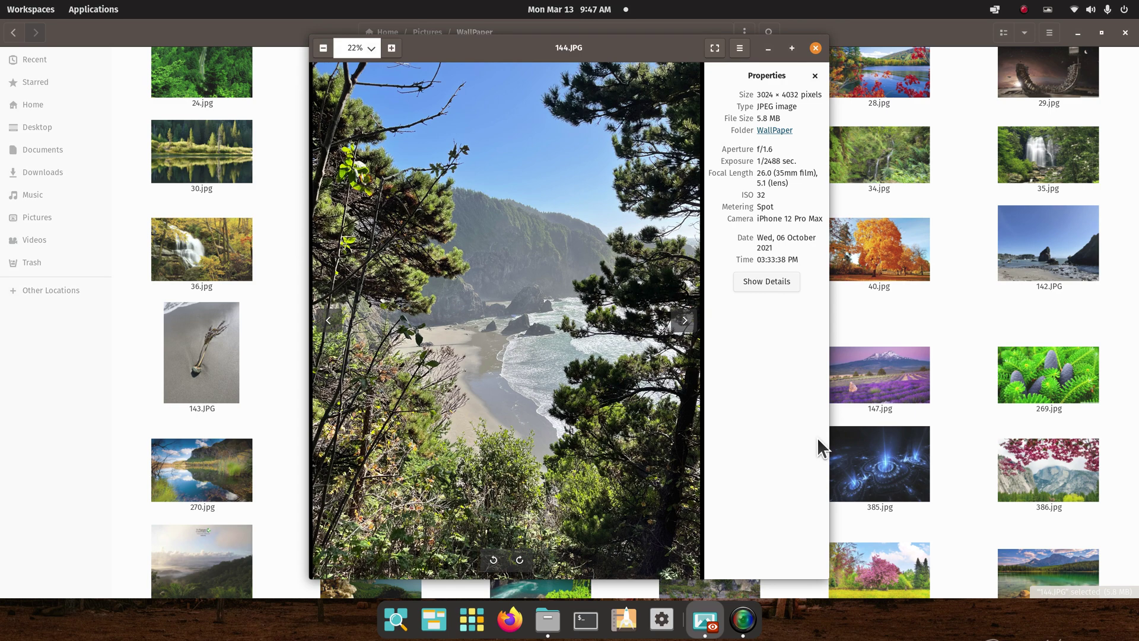
left_click(816, 47)
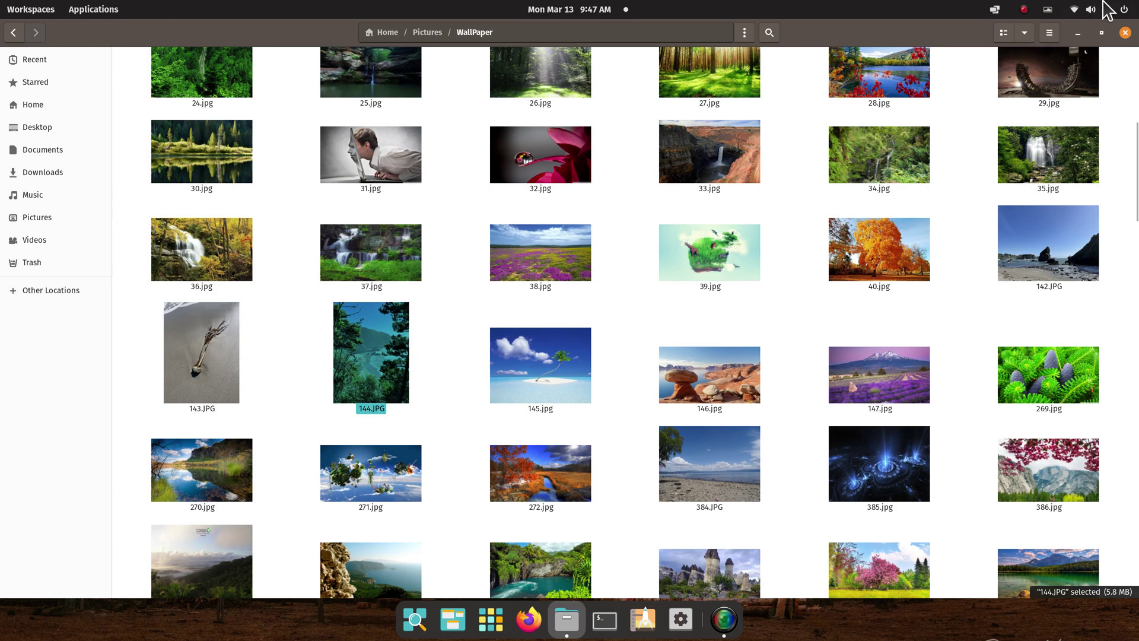
left_click(1125, 32)
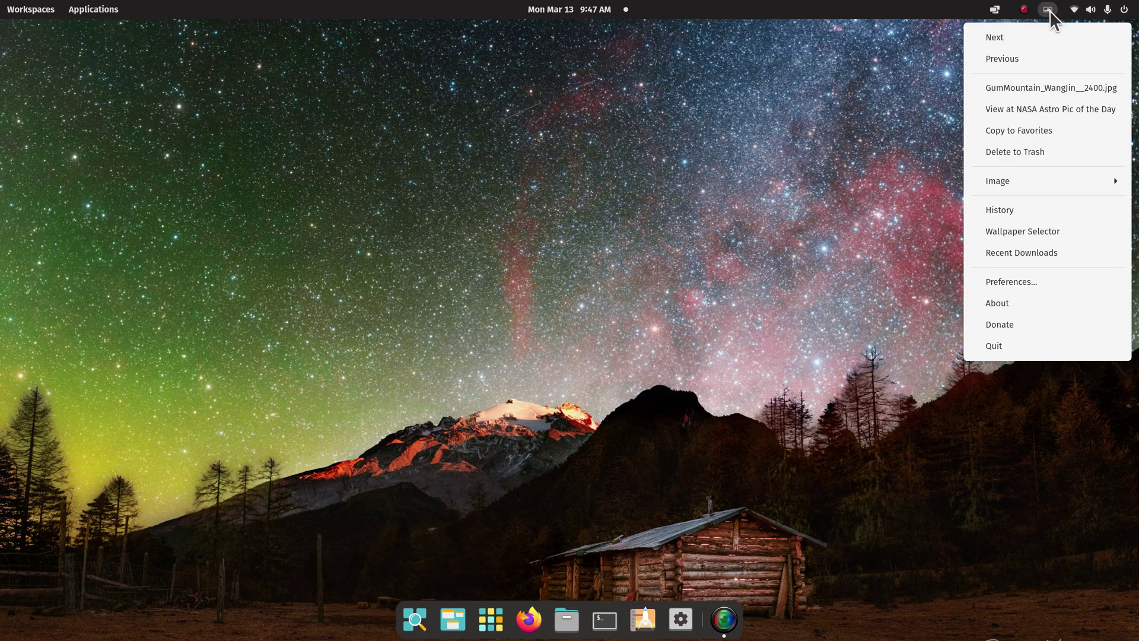
Reopen Variety Preferences and list the source types that can be added to Images
left_click(1031, 284)
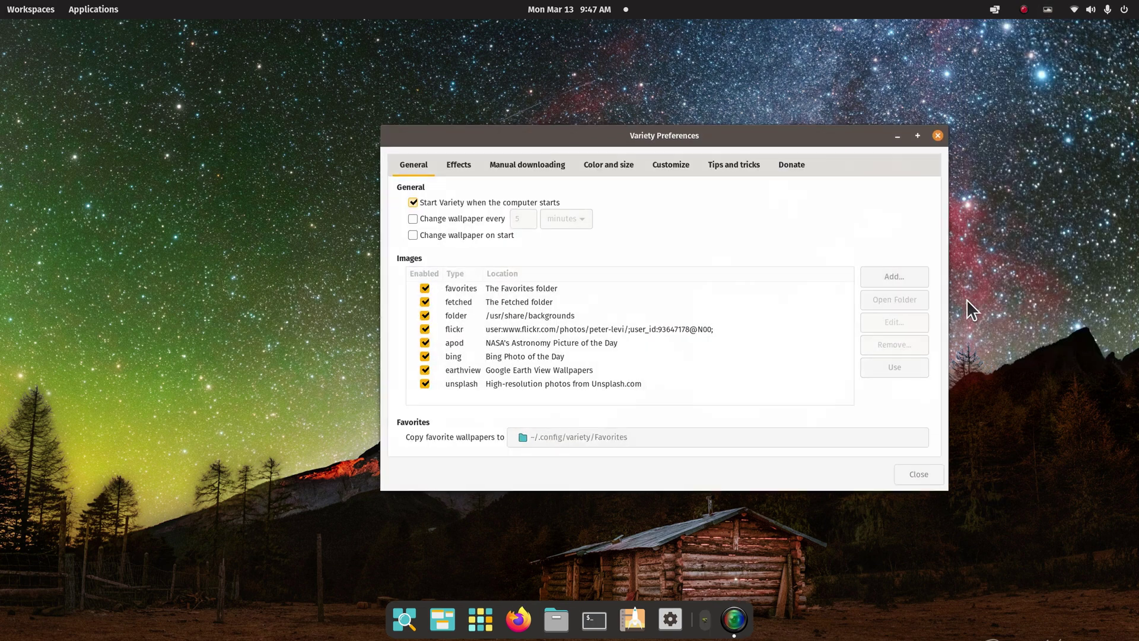
left_click(879, 274)
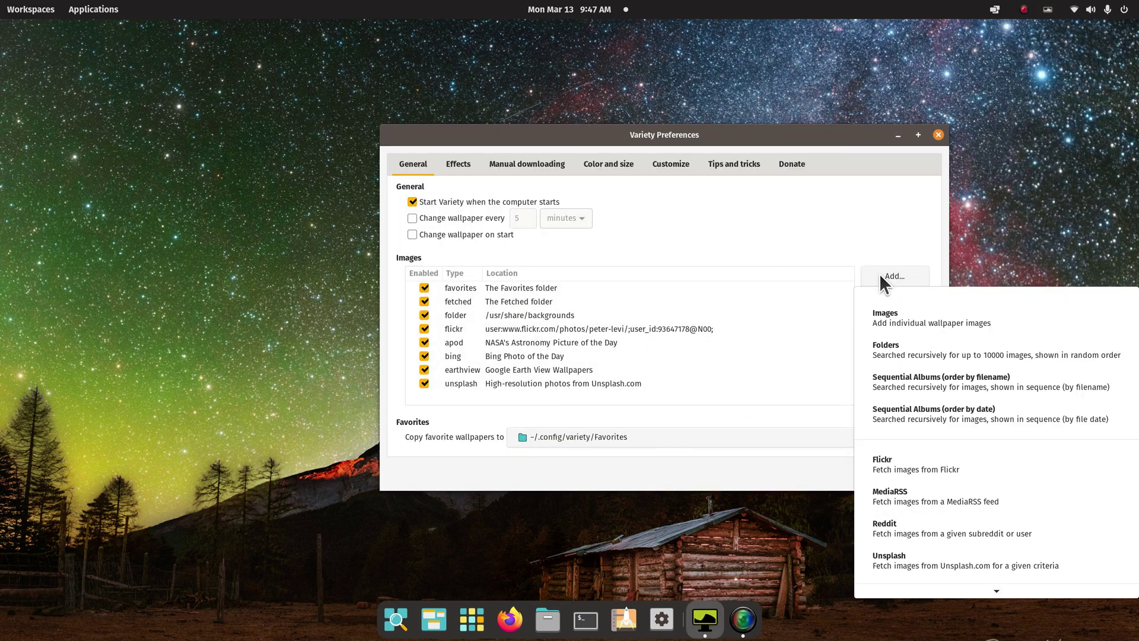
Add the ~/Pictures/WallPaper folder as a new Folders image source
left_click(912, 355)
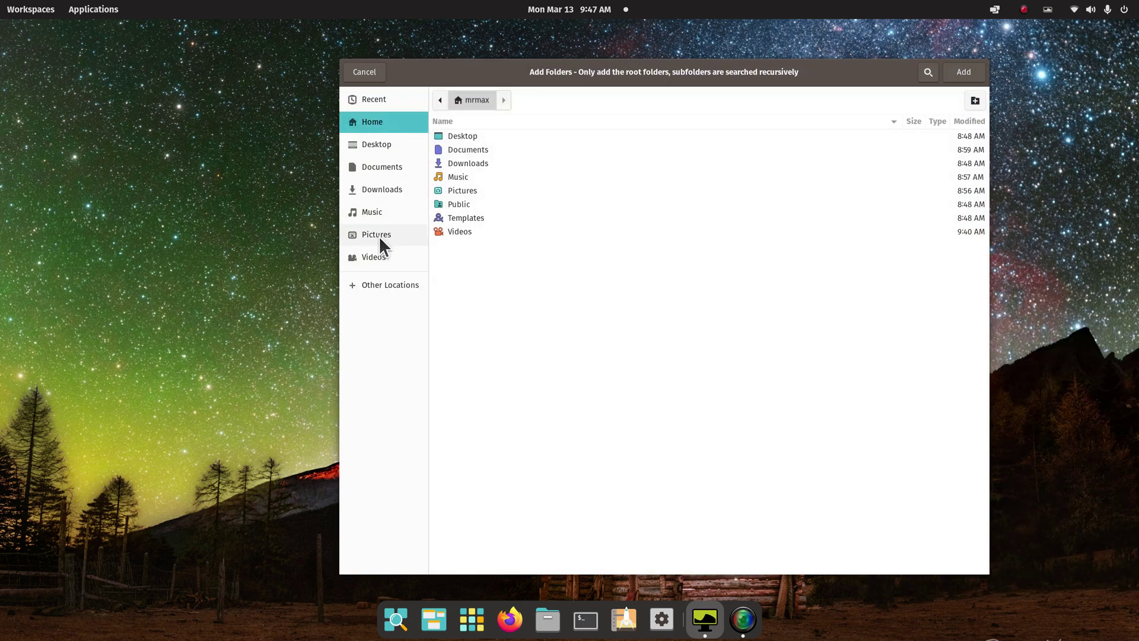
left_click(375, 233)
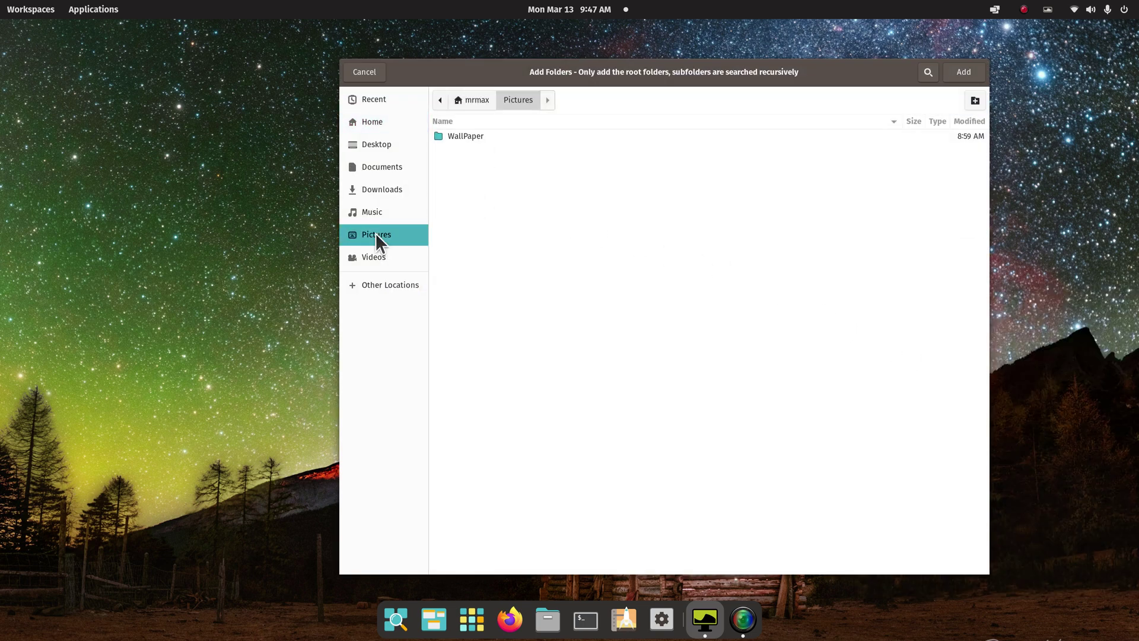
left_click(469, 137)
left_click(965, 71)
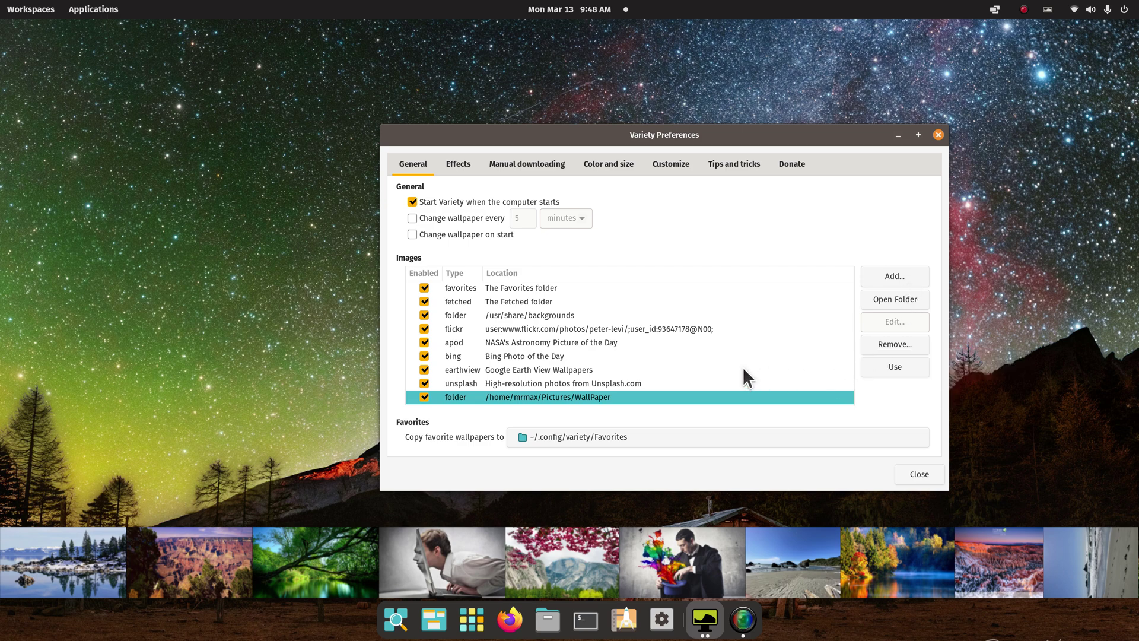
Disable Favorites, Fetched, /usr/share/backgrounds, flickr, NASA APOD, Bing, Google Earth and Unsplash, then select WallPaper
left_click(424, 288)
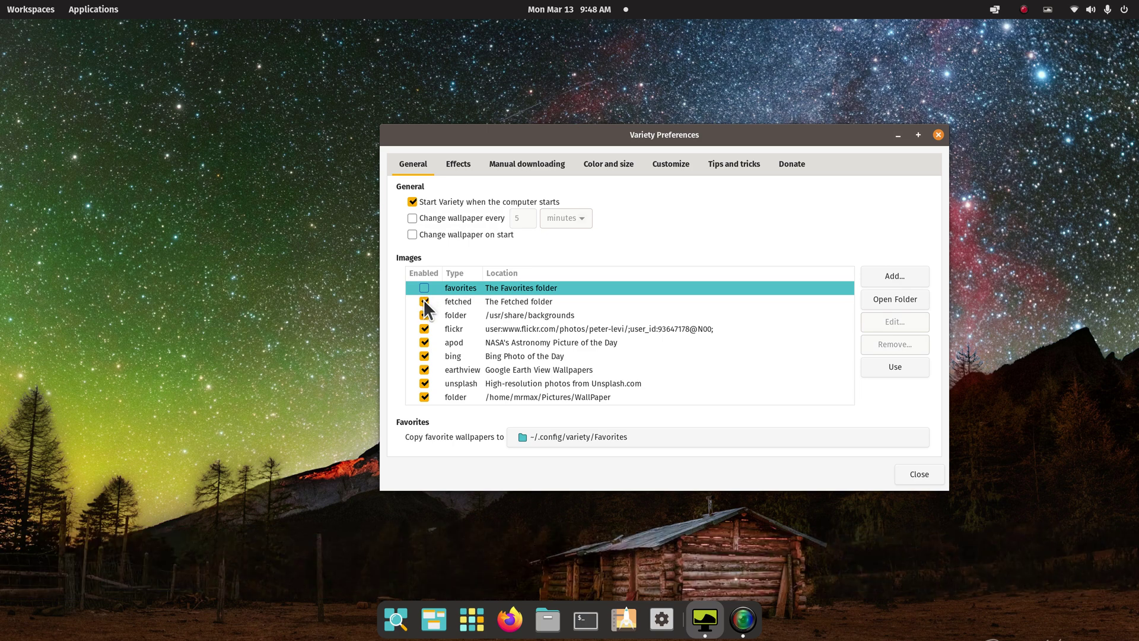
left_click(425, 302)
left_click(424, 315)
left_click(424, 329)
left_click(424, 342)
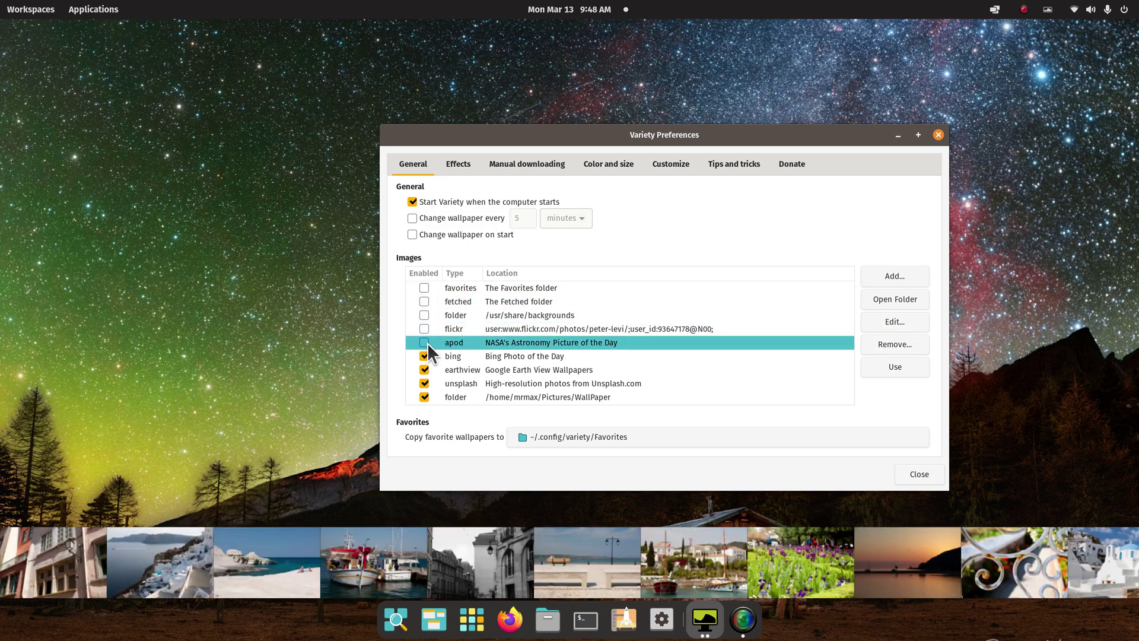
left_click(424, 355)
left_click(428, 370)
left_click(426, 383)
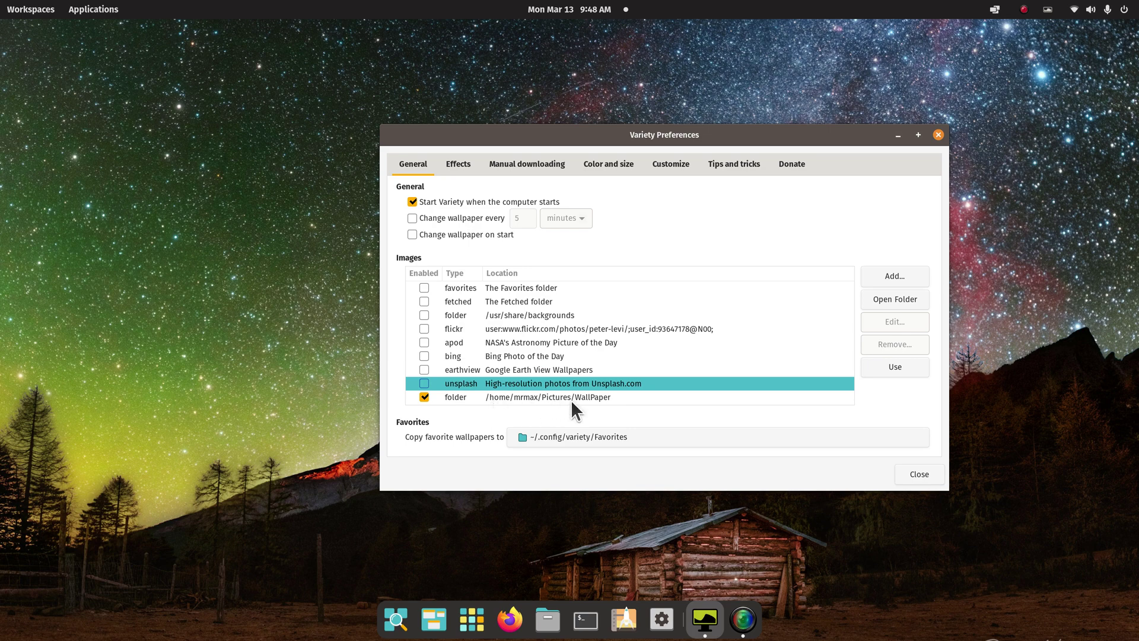
left_click(600, 394)
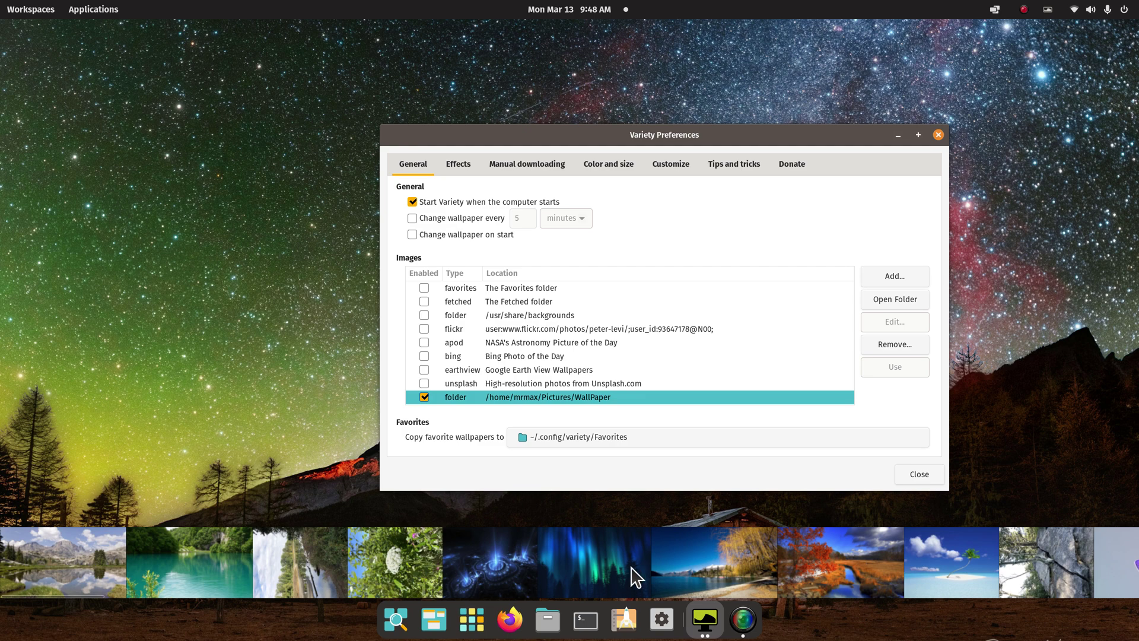
Try the river, rock-and-aspens, tropical island and autumn marsh wallpapers, ending on the mountain lake
left_click(302, 576)
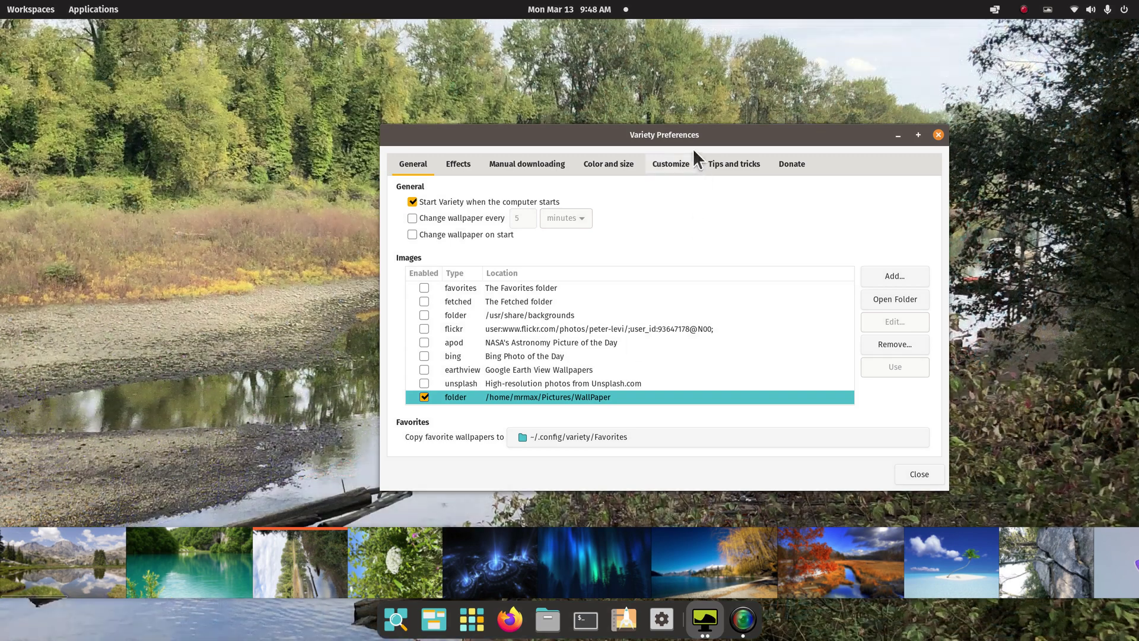
mouse_move(695, 136)
left_mouse_down()
mouse_move(923, 134)
mouse_move(908, 95)
mouse_move(300, 144)
mouse_move(646, 112)
mouse_move(704, 133)
left_mouse_up()
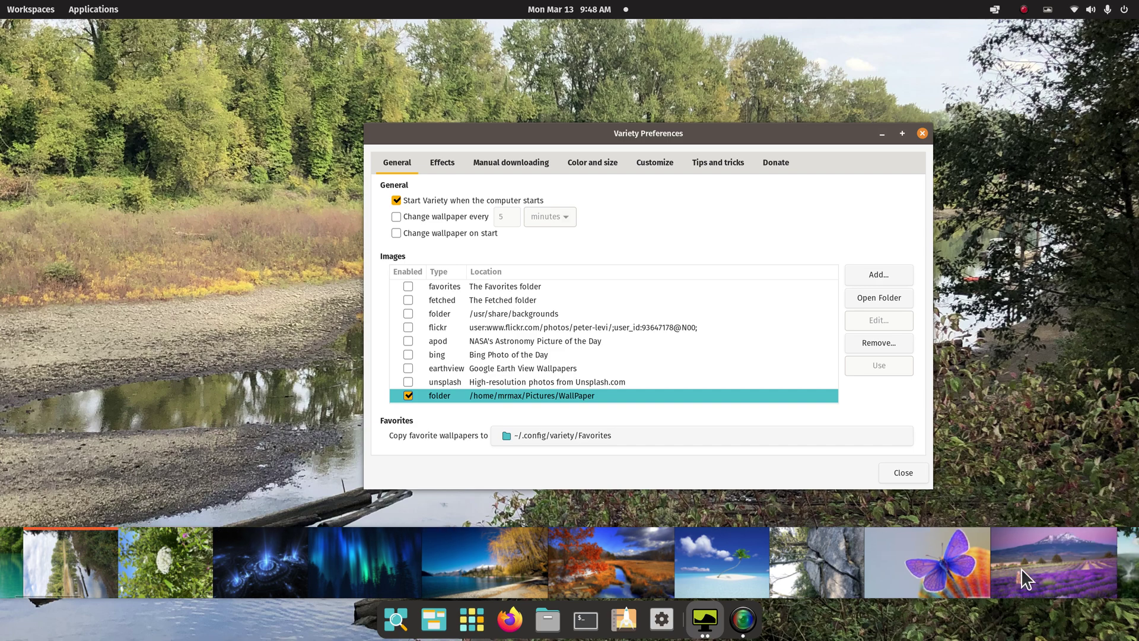
left_click(739, 557)
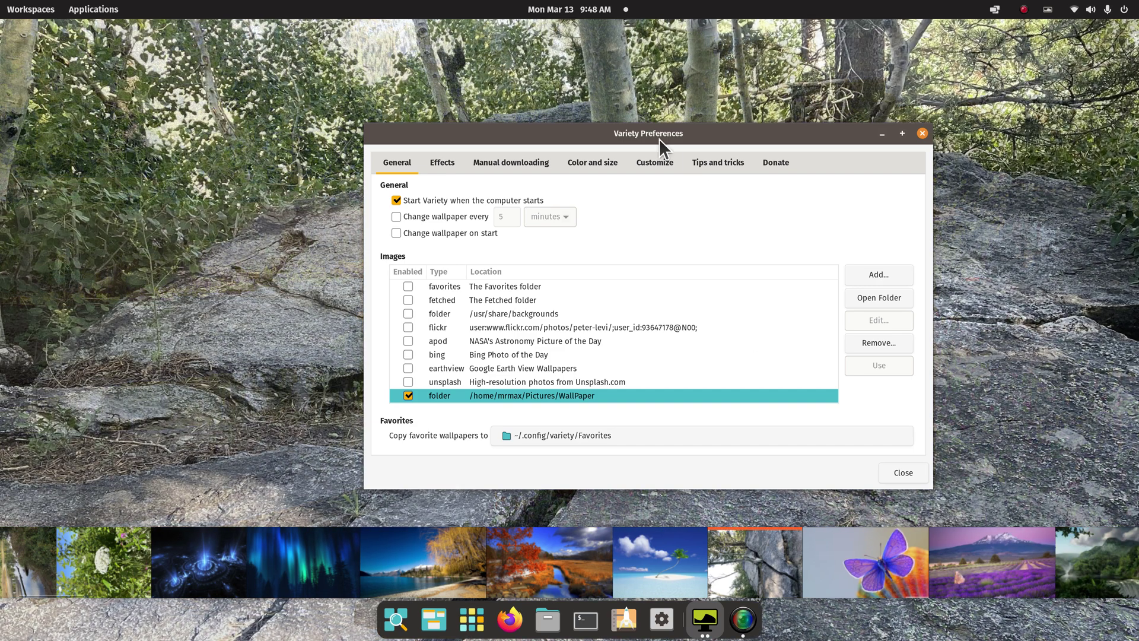
left_click_drag(663, 134, 584, 109)
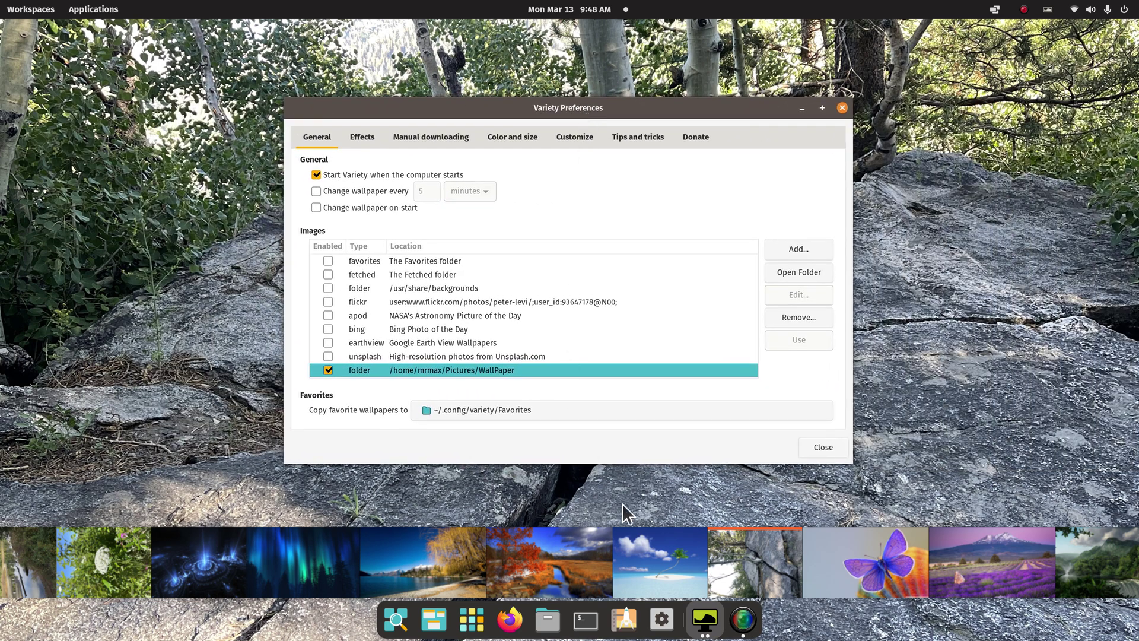
left_click(673, 557)
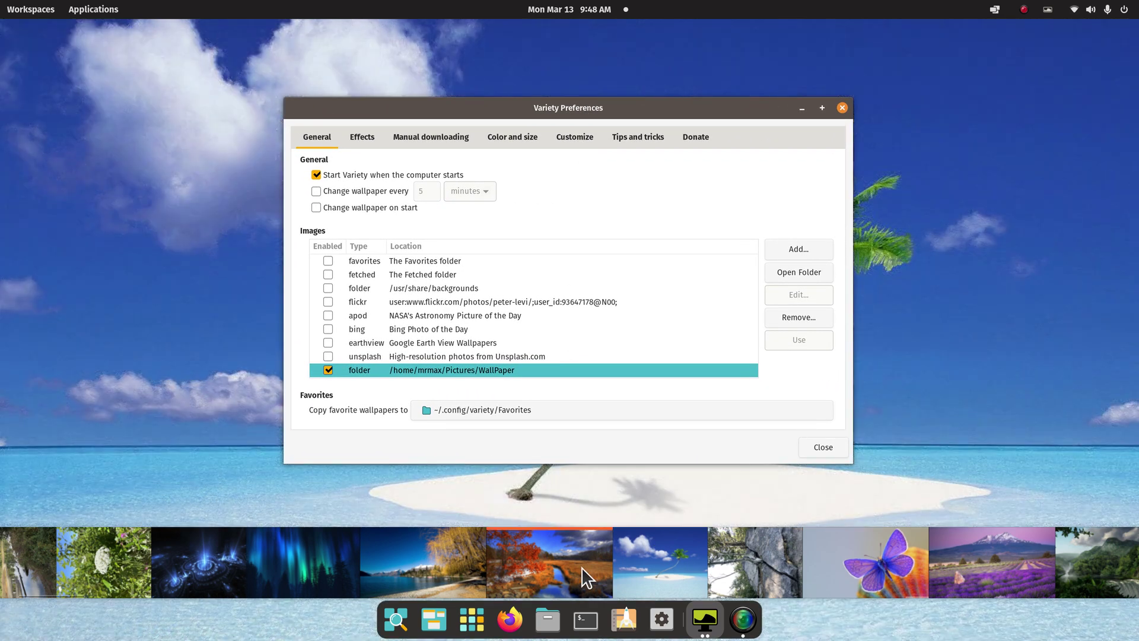
left_click(582, 567)
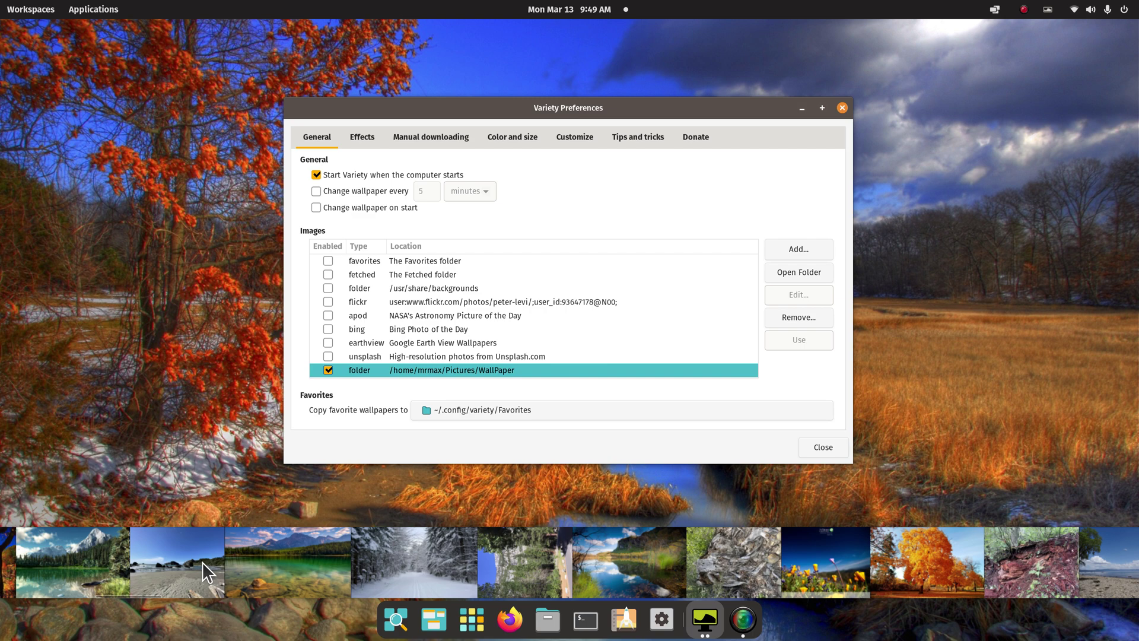
scroll(111, 568, "up", 5)
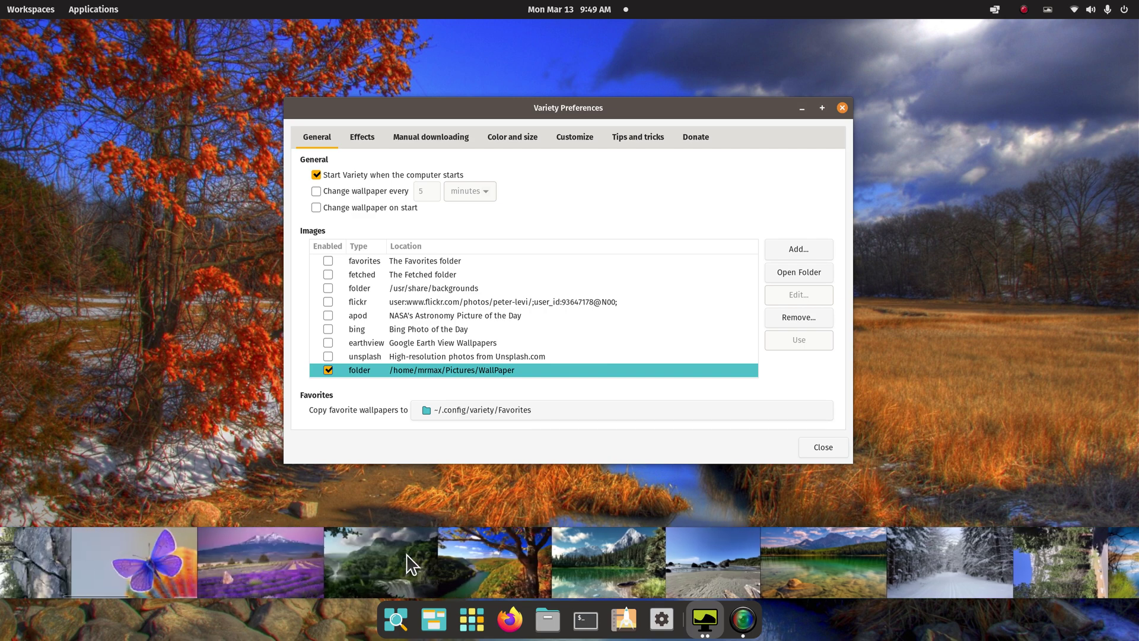
left_click(823, 561)
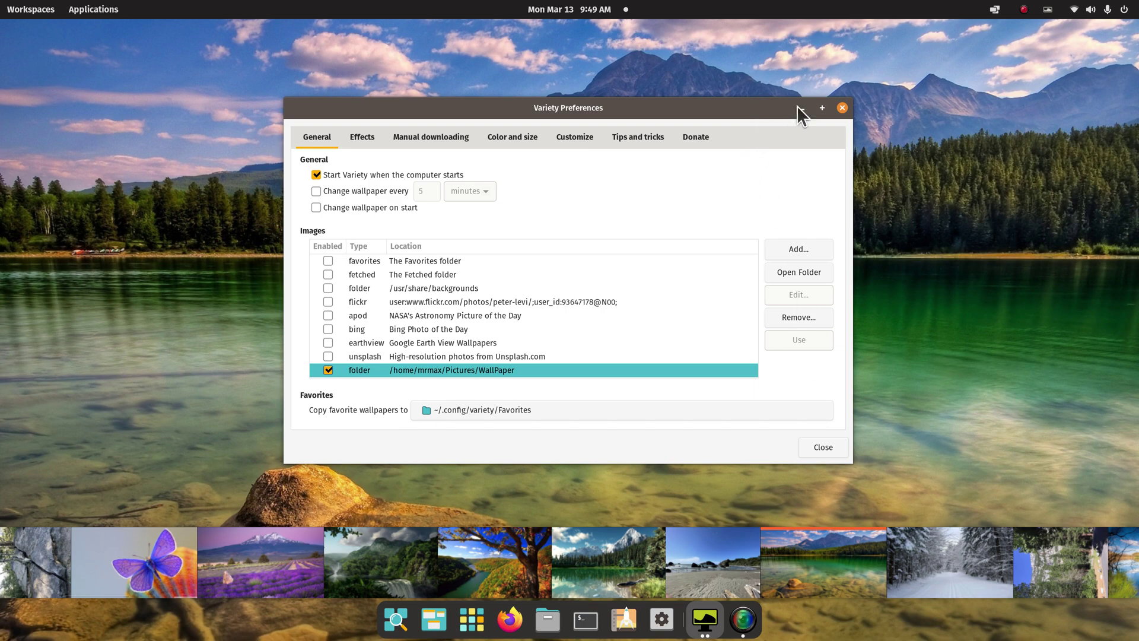
Close Preferences, quit Variety's thumbnail strip, and open then dismiss the tray menu
left_click(841, 108)
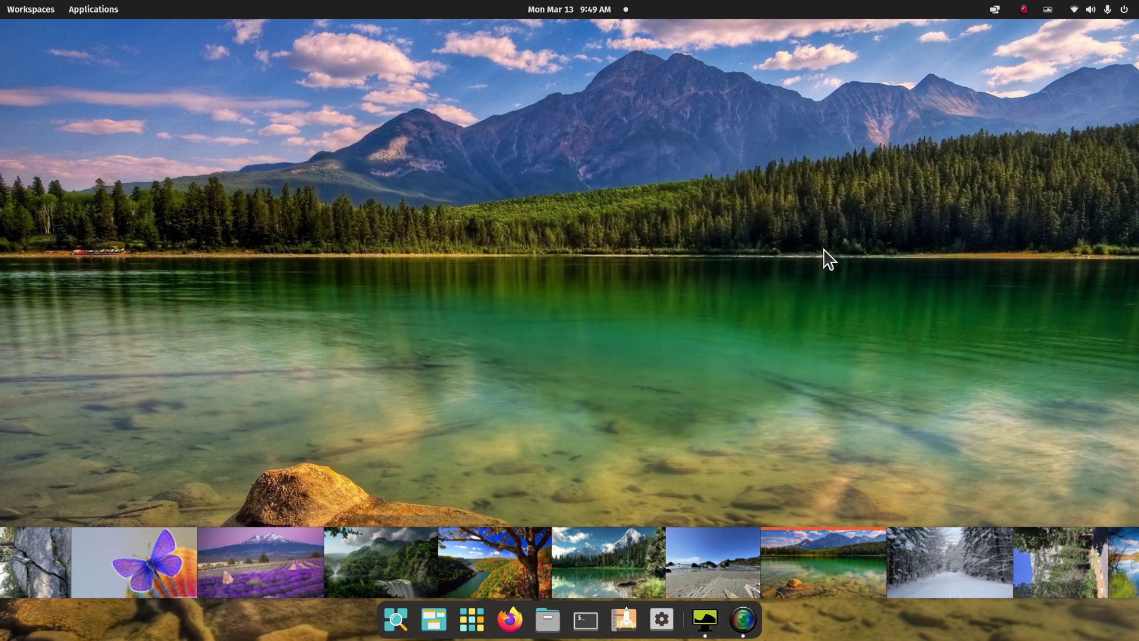
right_click(705, 619)
left_click(717, 582)
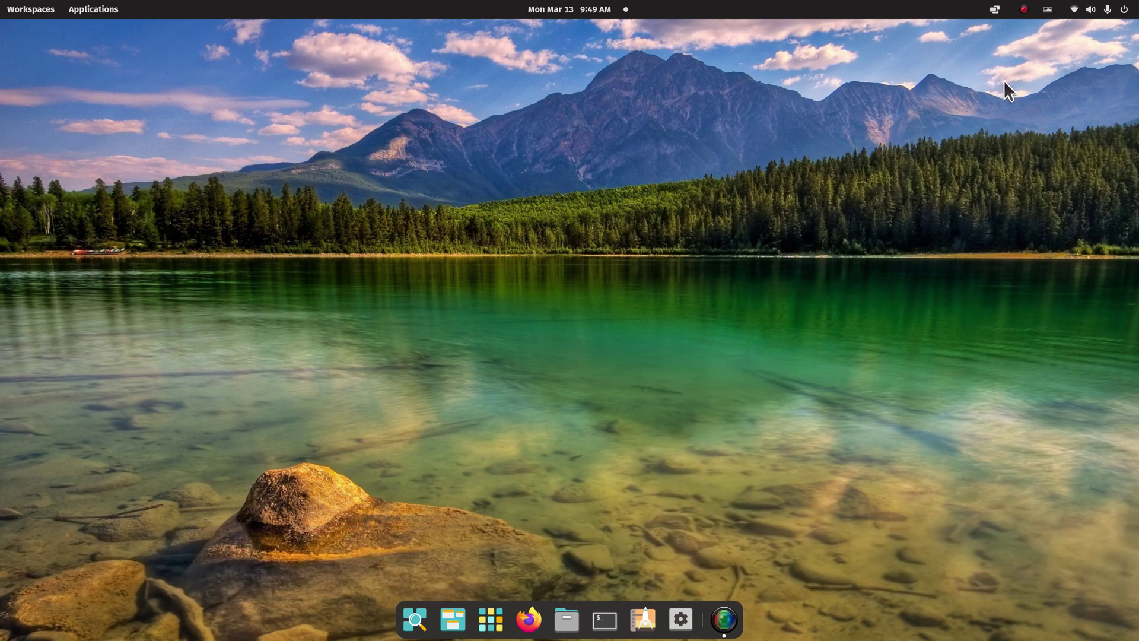
left_click(1048, 10)
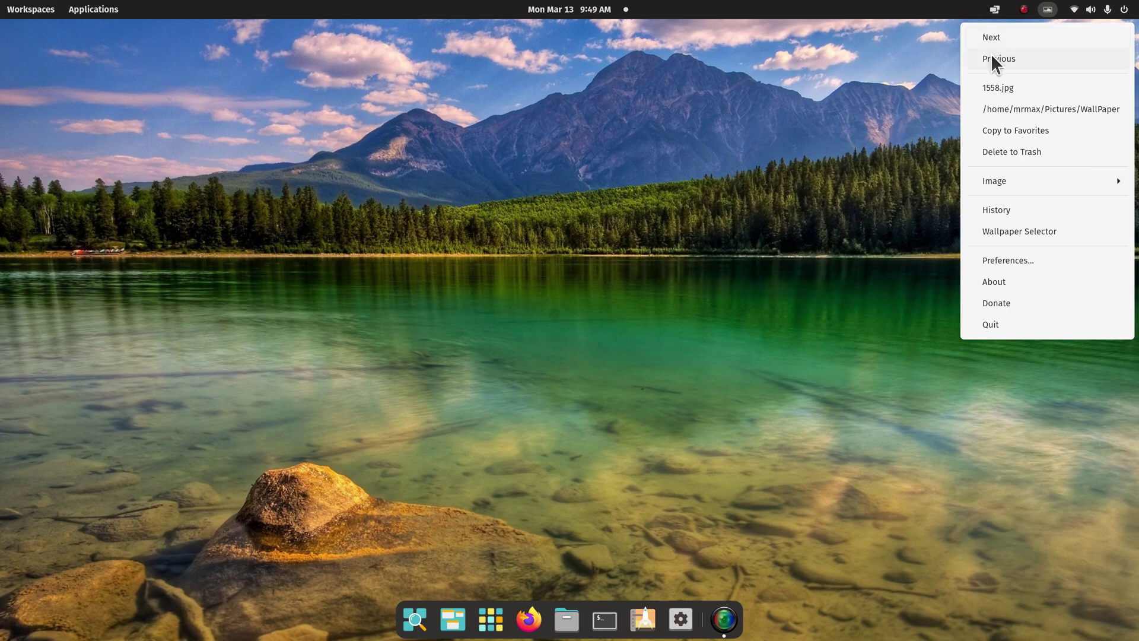
left_click(879, 173)
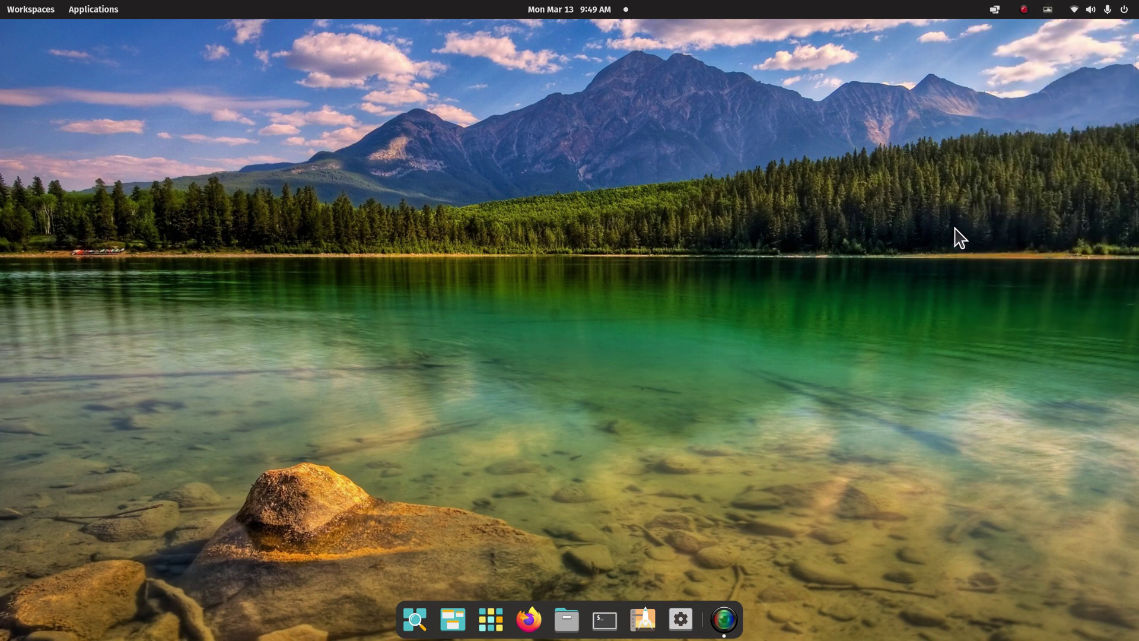
Advance twice to the palm-tree island wallpaper (145.jpg), then reopen Preferences from the tray menu
left_click(1048, 10)
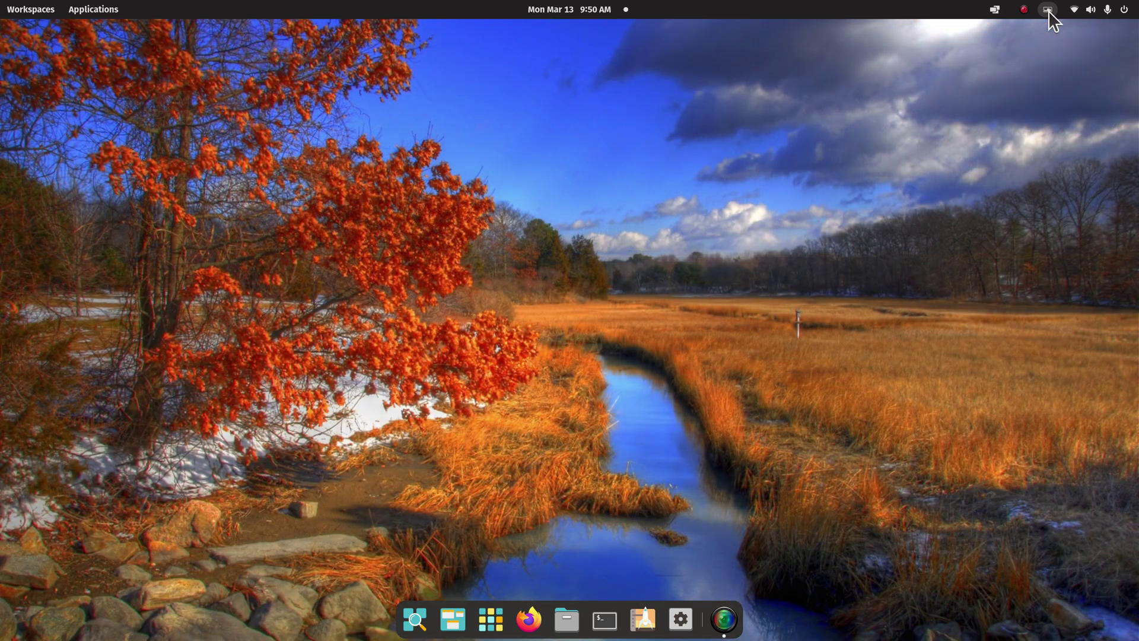
left_click(1049, 10)
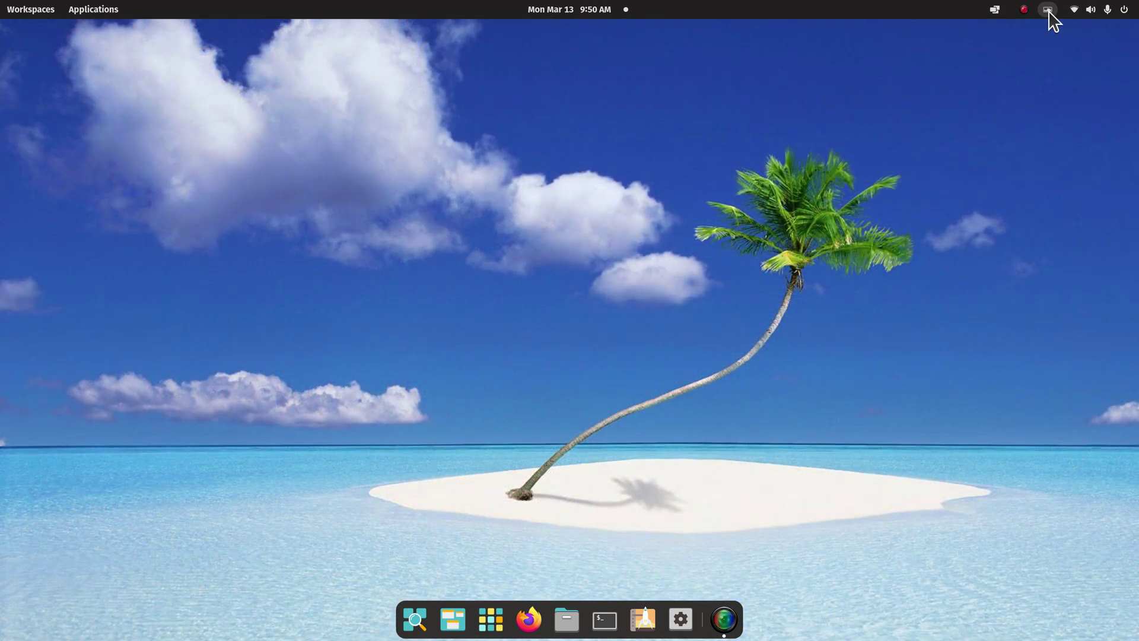
left_click(1048, 10)
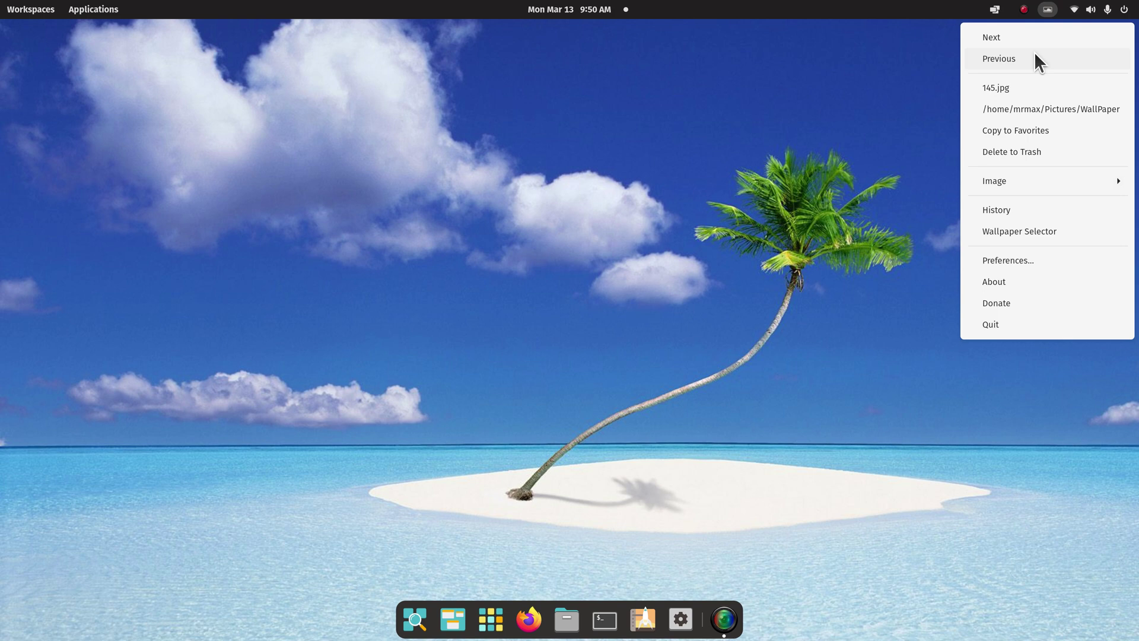
left_click(1034, 180)
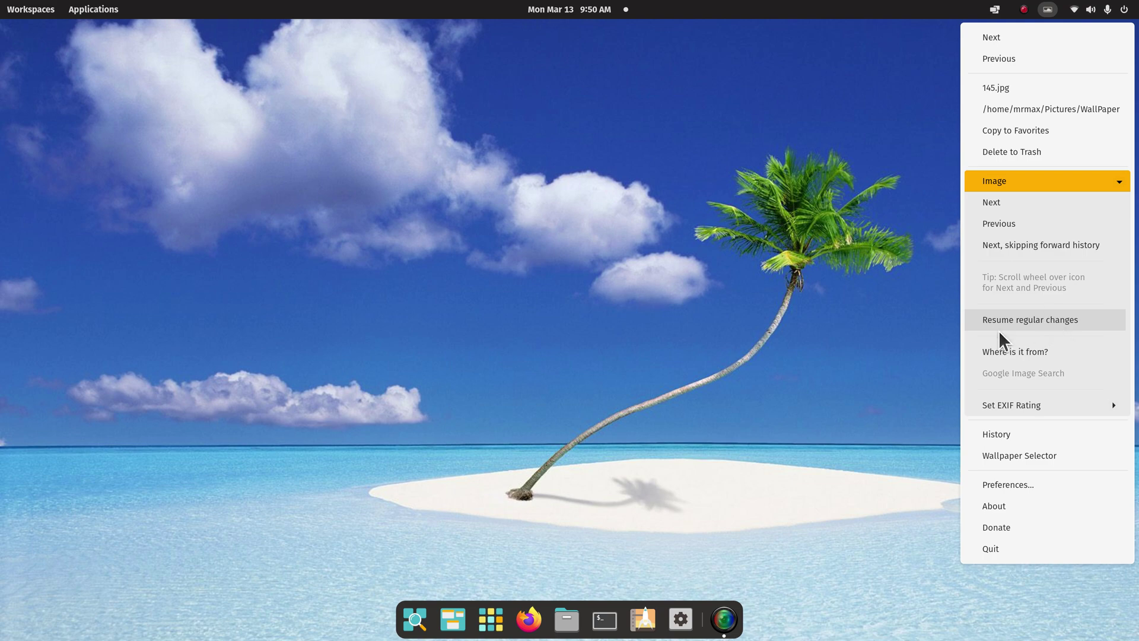
left_click(1008, 484)
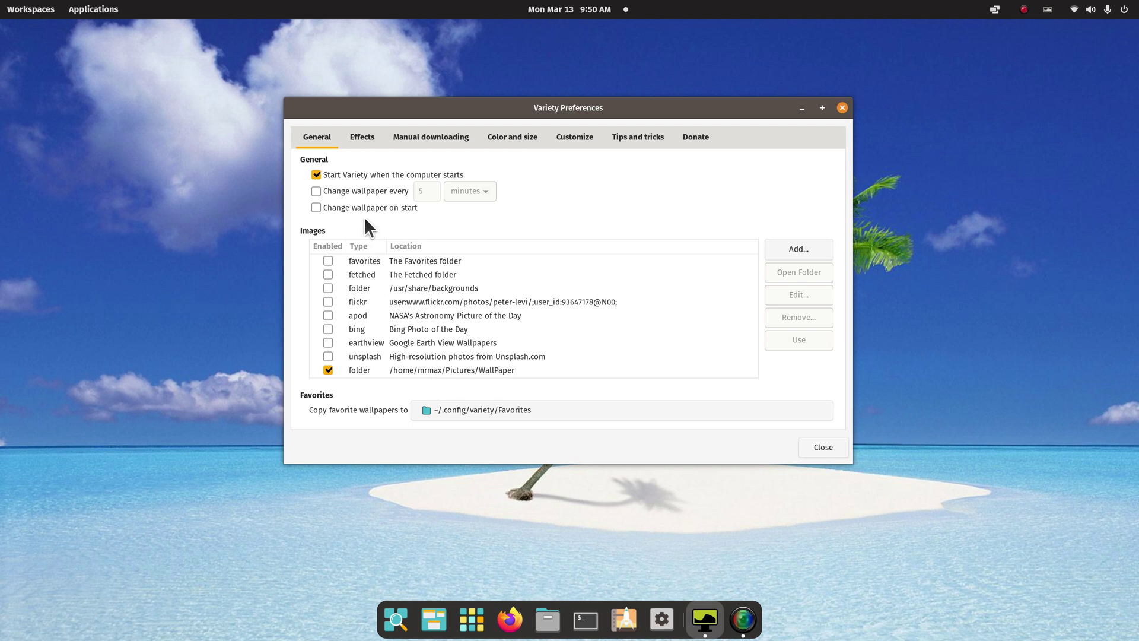
Turn on automatic wallpaper changes every 5 seconds and close Preferences
left_click(315, 191)
left_click(469, 191)
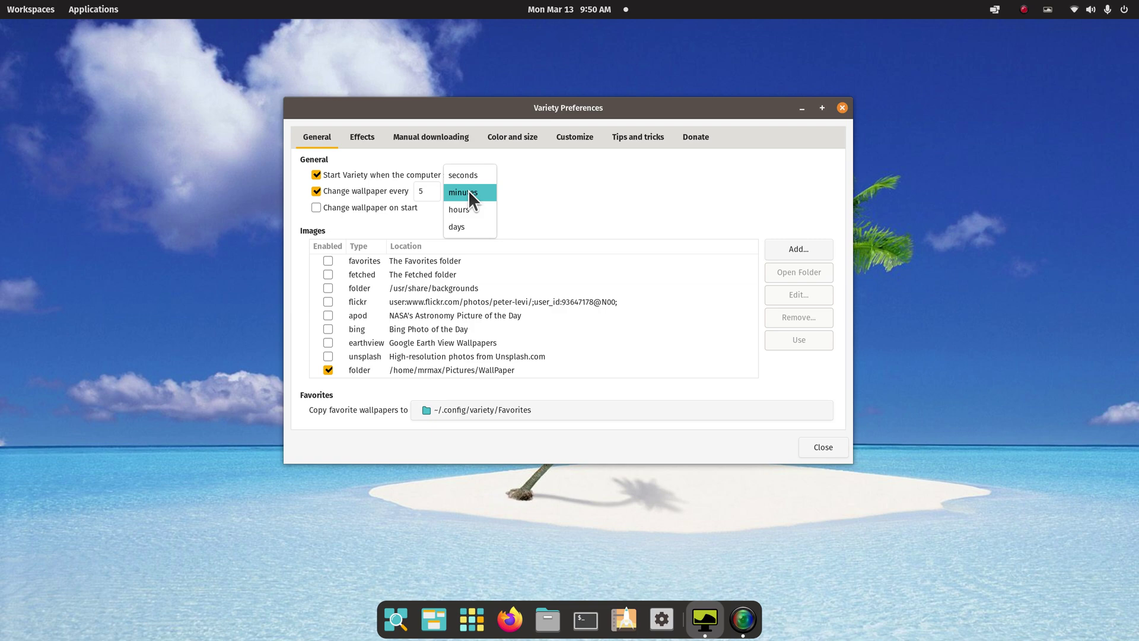
left_click(468, 174)
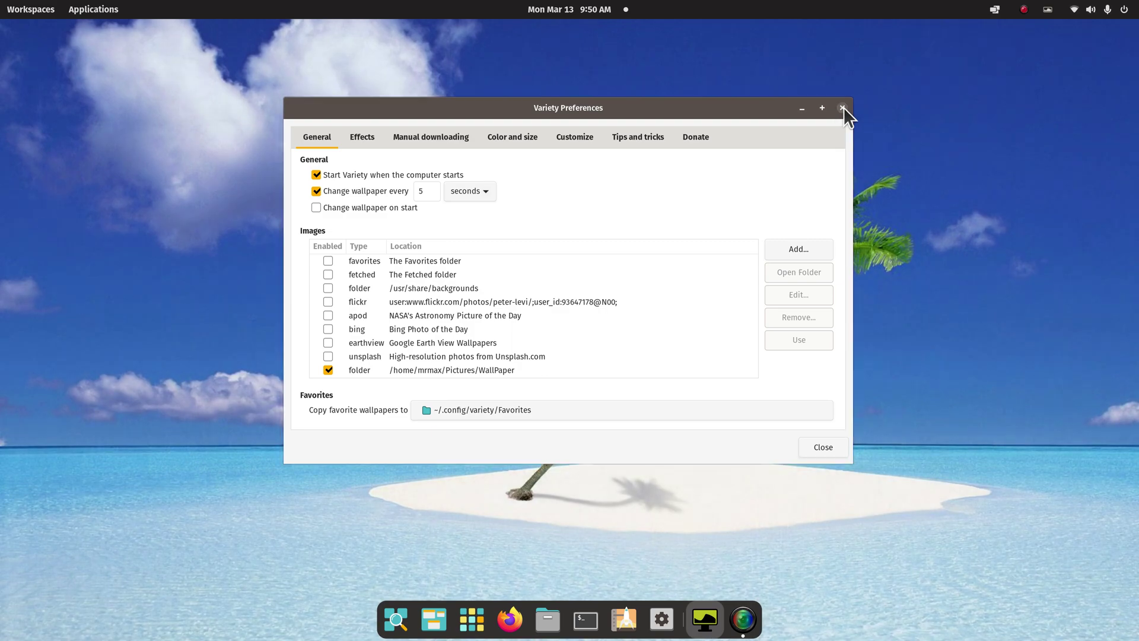
left_click(842, 108)
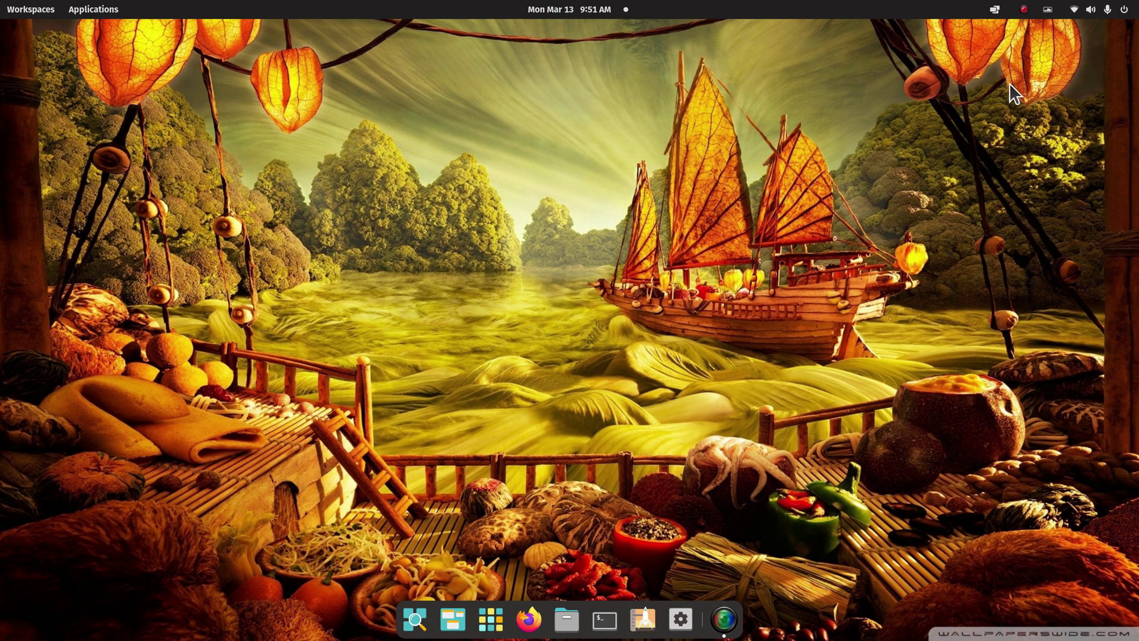
Pause rotation on the deep-blue mountain-lake wallpaper 1663.jpg
left_click(1048, 8)
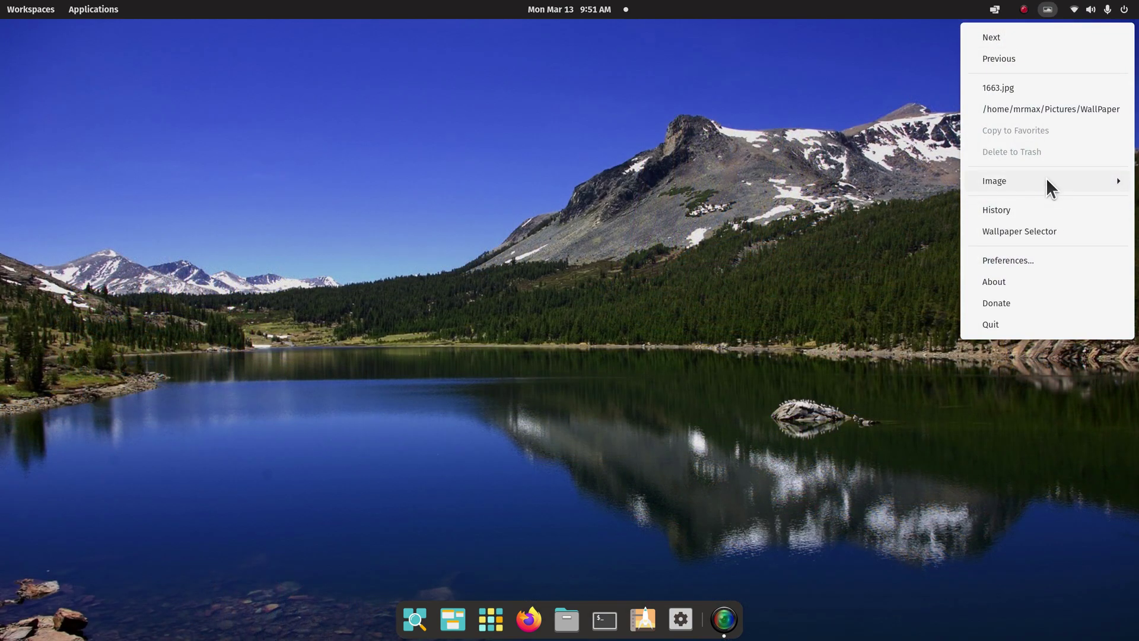
left_click(1045, 180)
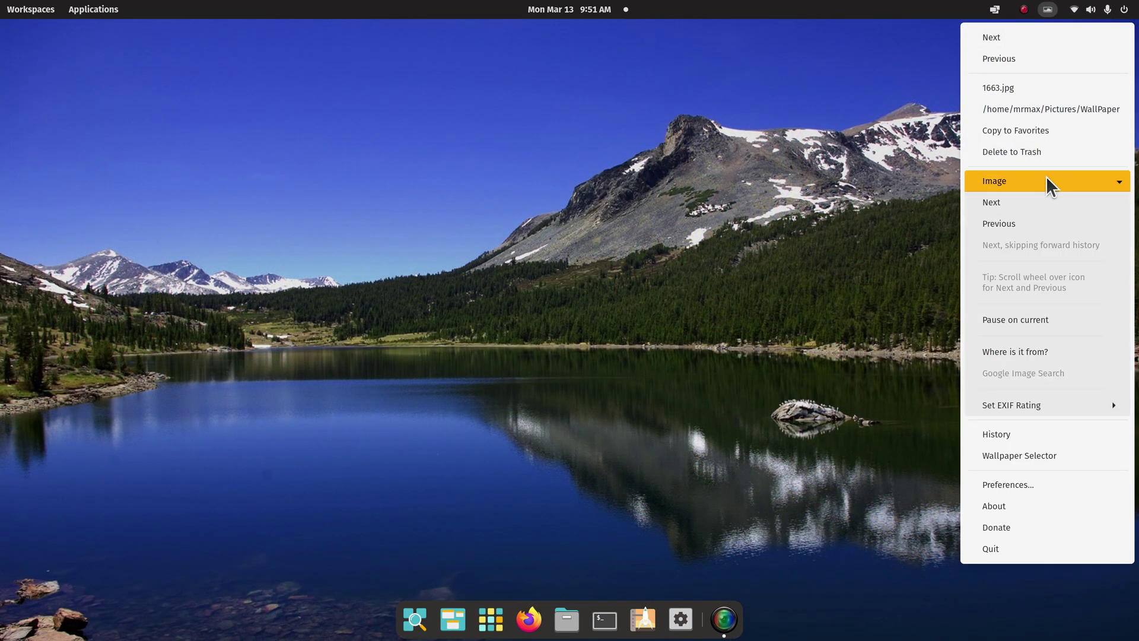
left_click(1035, 319)
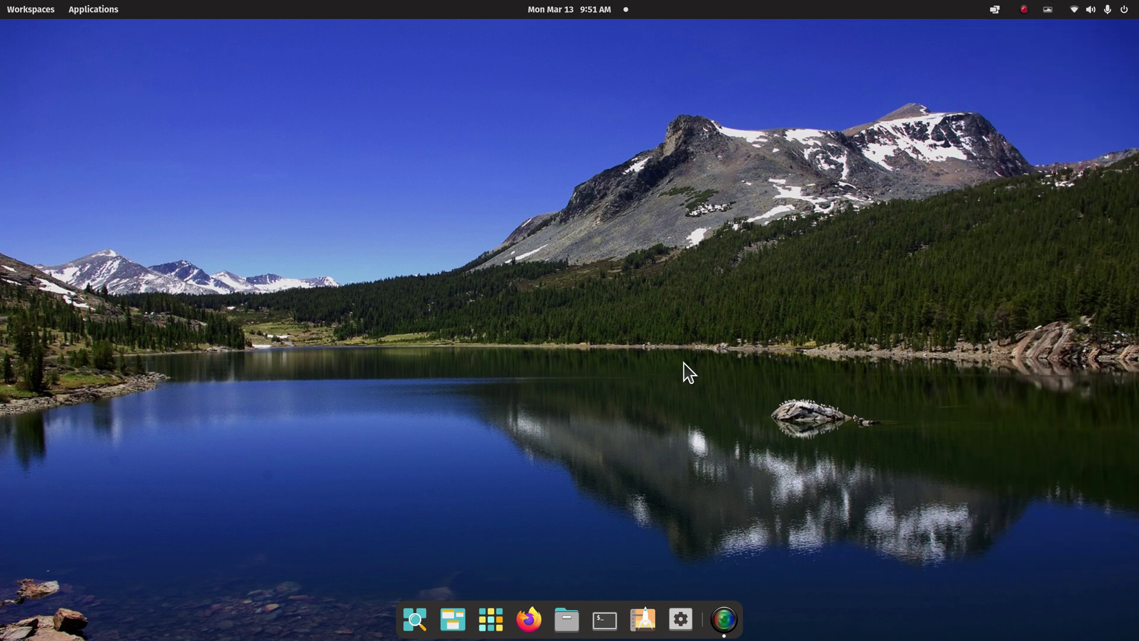
right_click(569, 148)
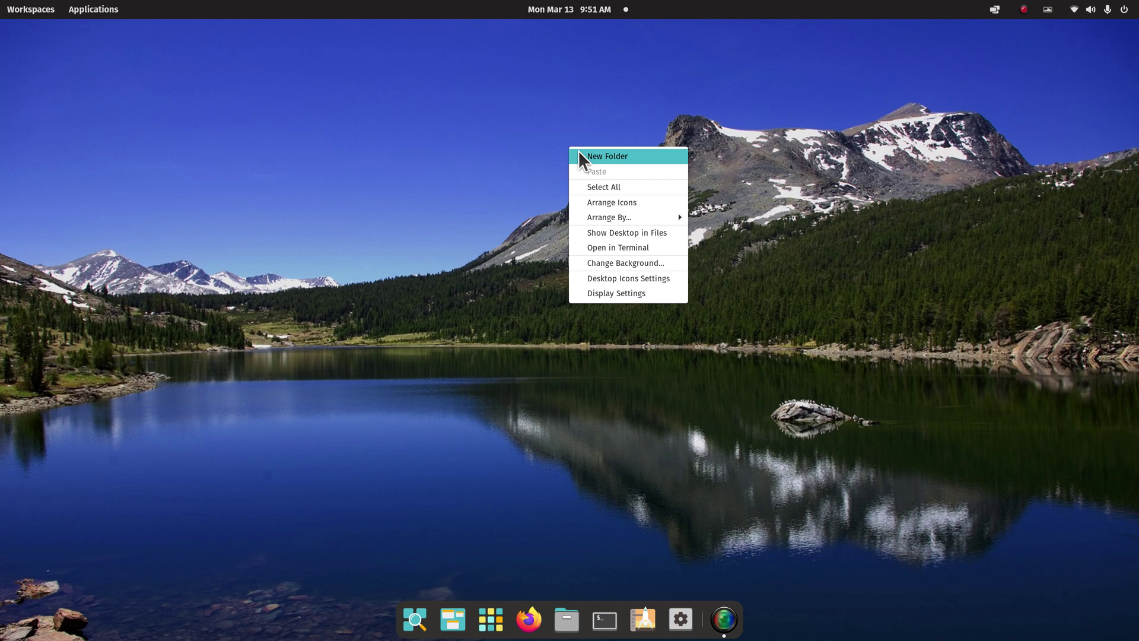
Set the Pop!_OS background to the purple starry Pop! wallpaper and close Settings
left_click(656, 264)
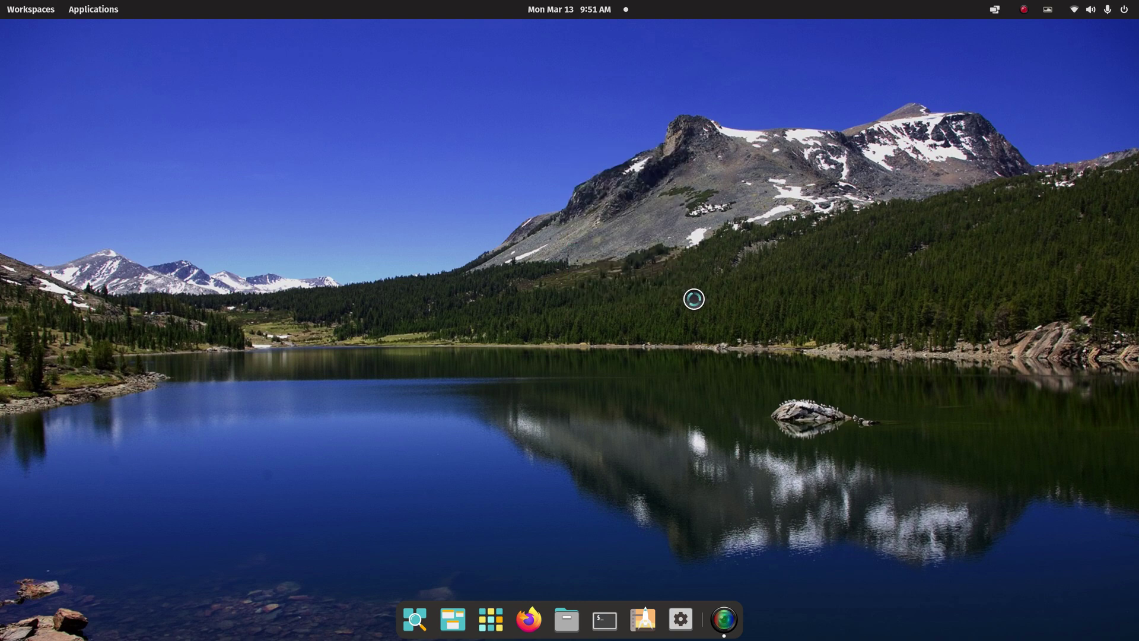
scroll(720, 383, "down", 2)
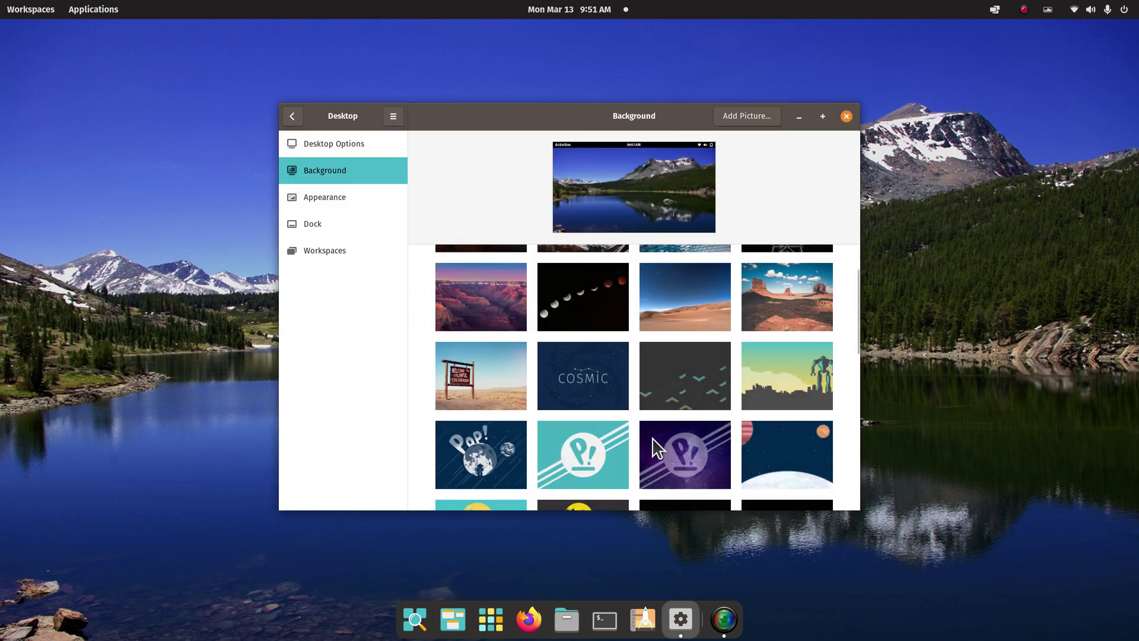
left_click(588, 443)
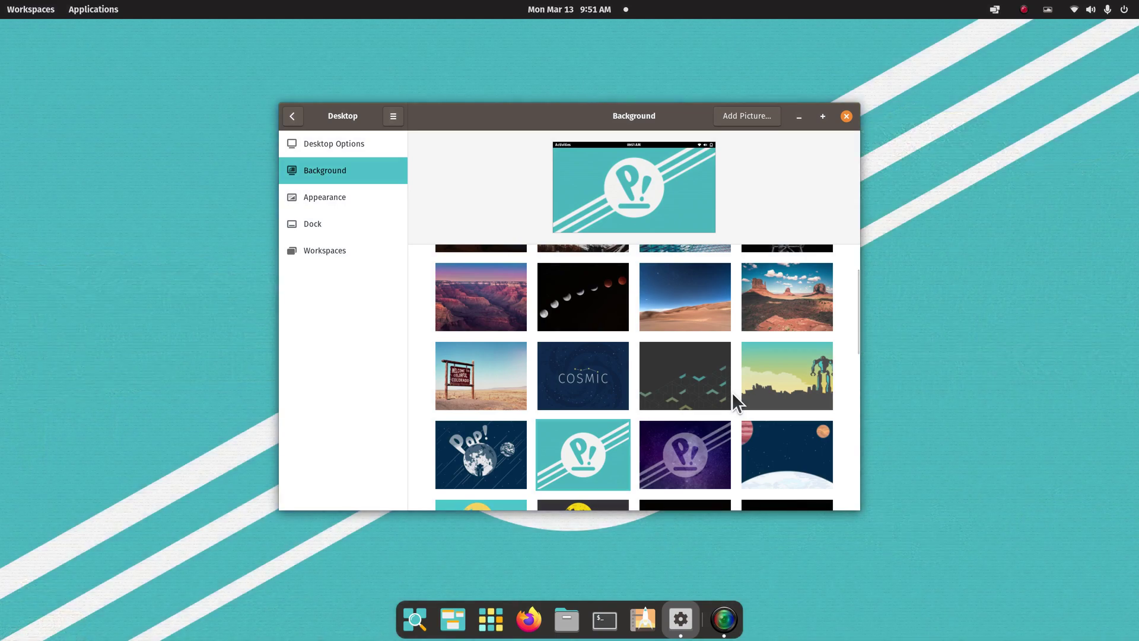
key("Right")
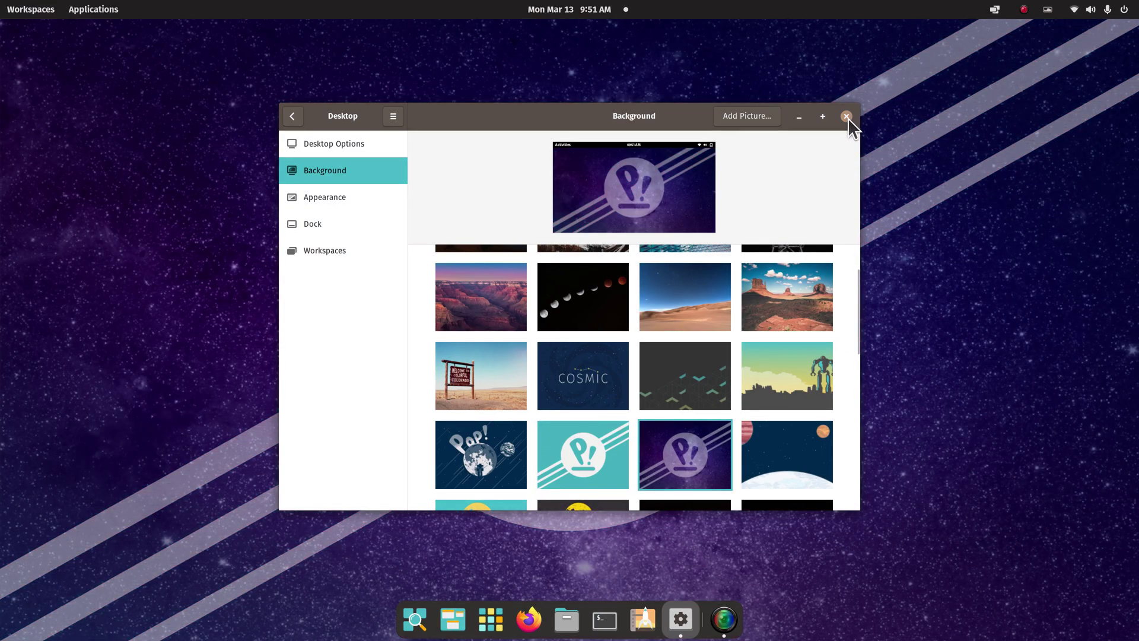
left_click(847, 117)
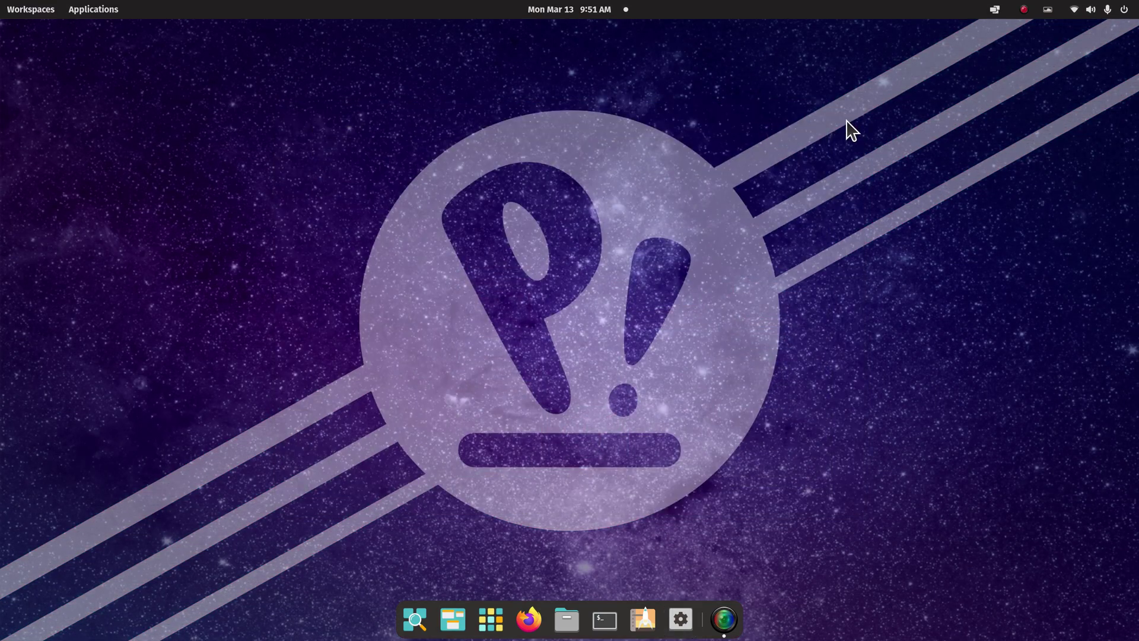
Reopen Variety Preferences from the tray menu and move the window up and right
left_click(1048, 10)
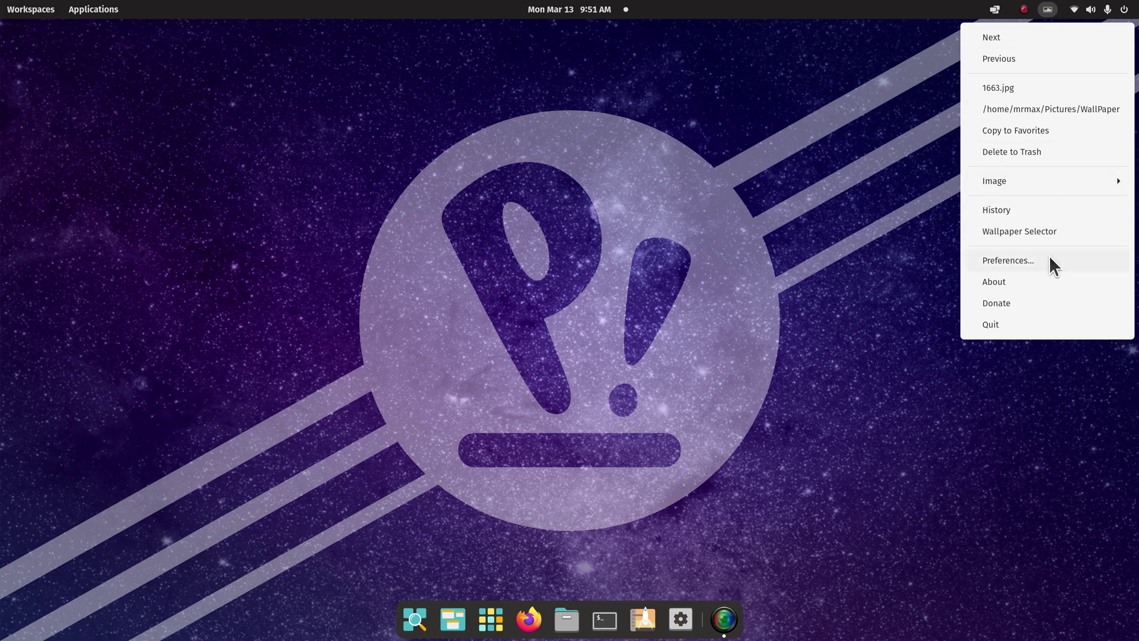
left_click(1041, 179)
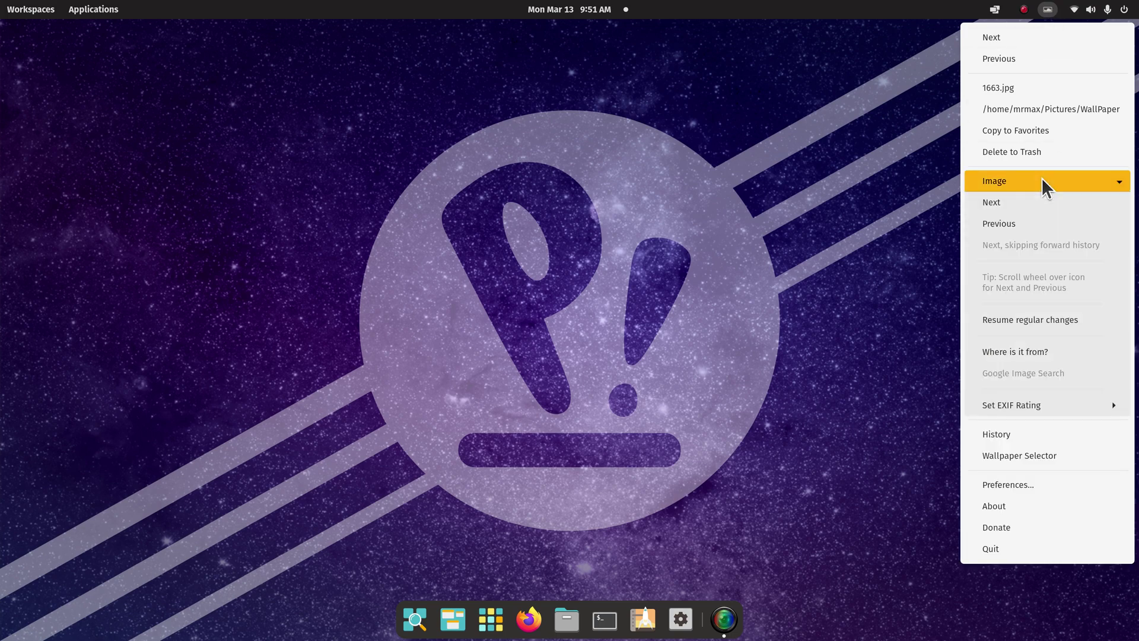
left_click(872, 241)
left_click(1047, 10)
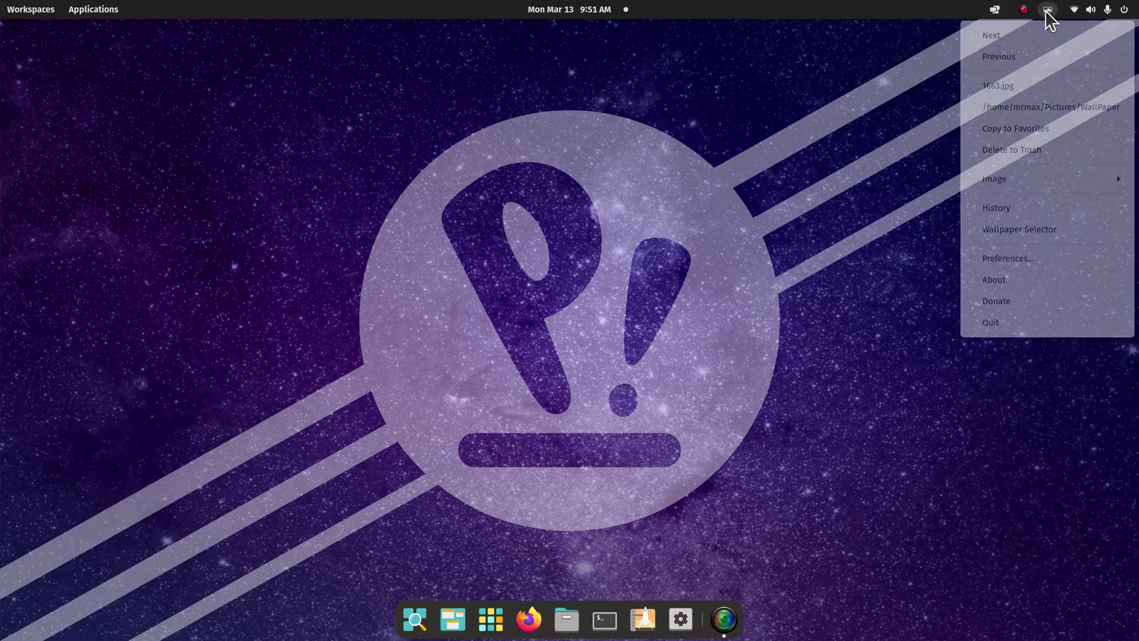
left_click(1038, 261)
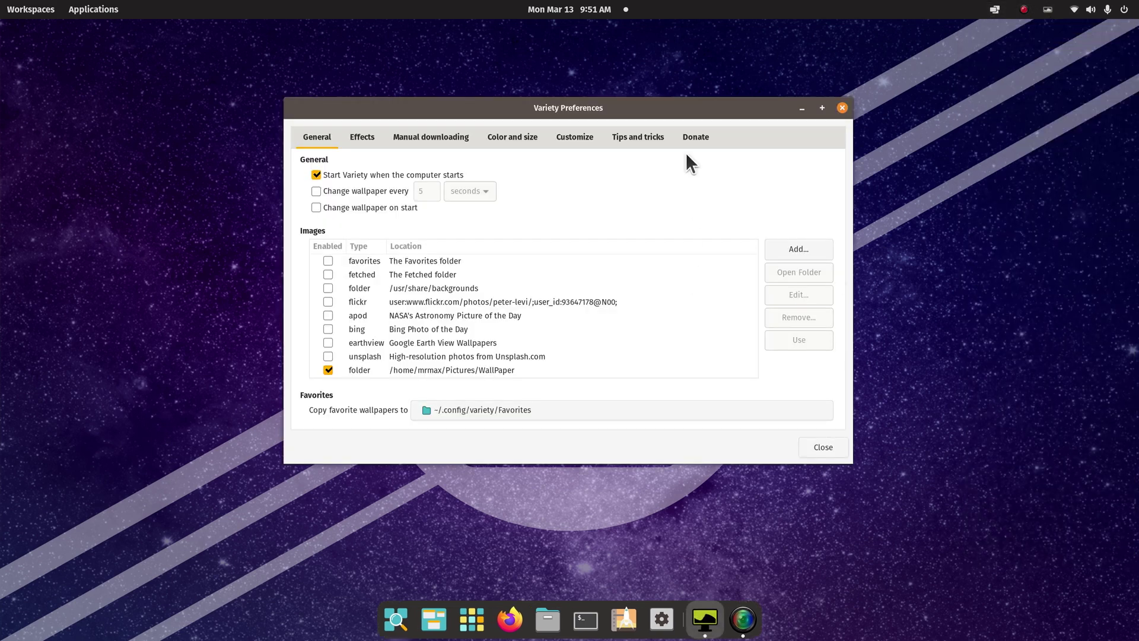
left_click_drag(640, 108, 715, 93)
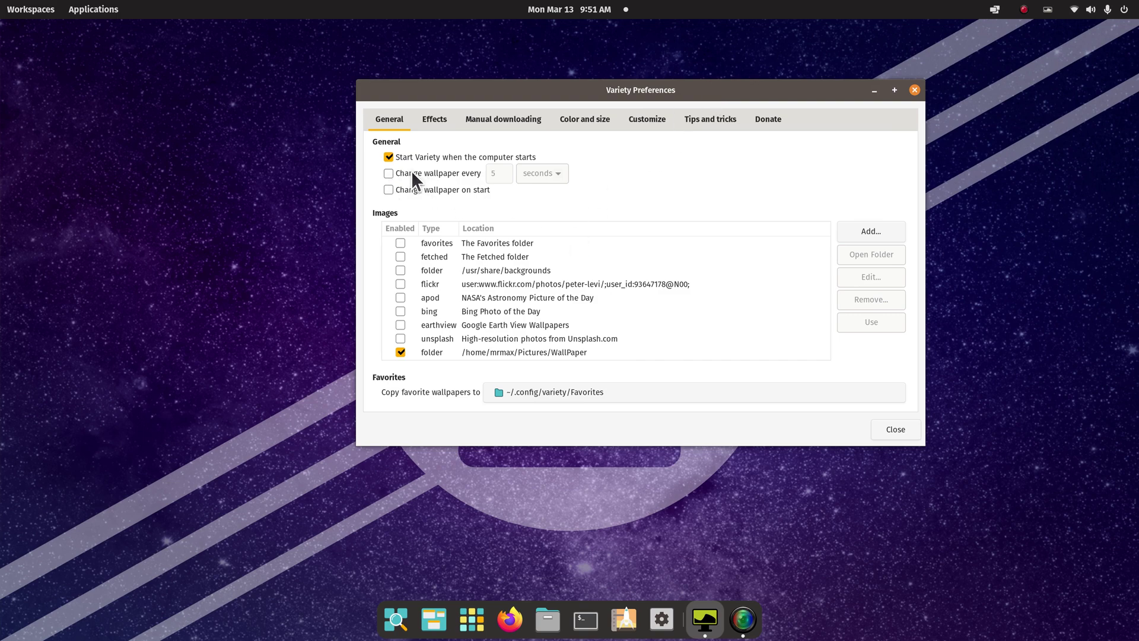
Re-enable Favorites, Fetched, /usr/share/backgrounds, flickr, NASA APOD, Bing, Google Earth and Unsplash sources
left_click(401, 244)
left_click(401, 256)
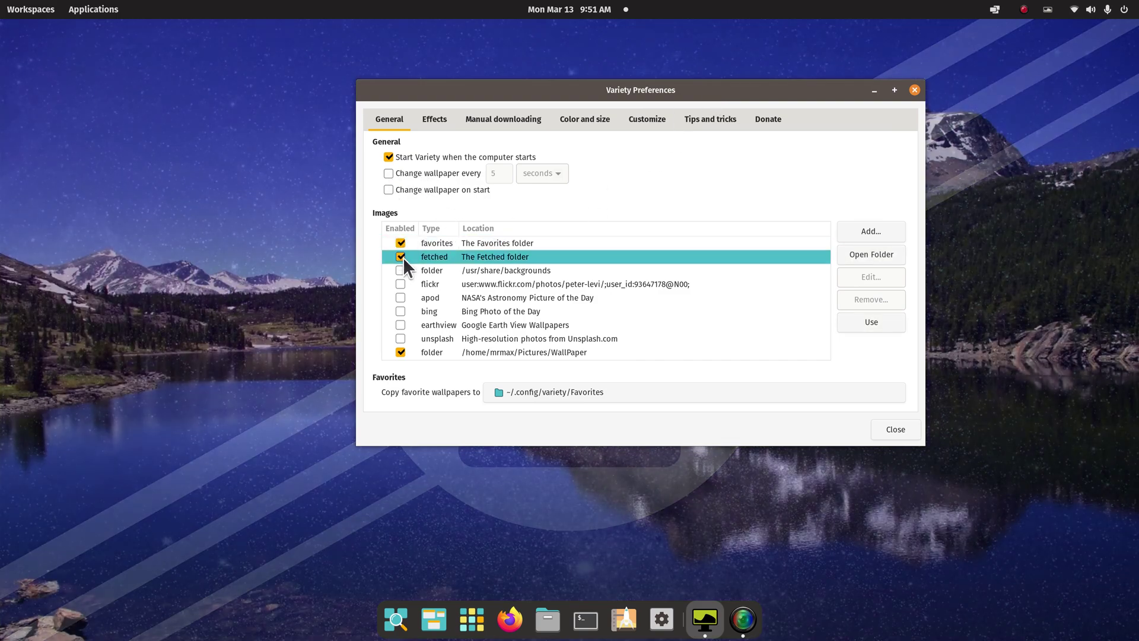
left_click(401, 270)
left_click(401, 283)
left_click(401, 298)
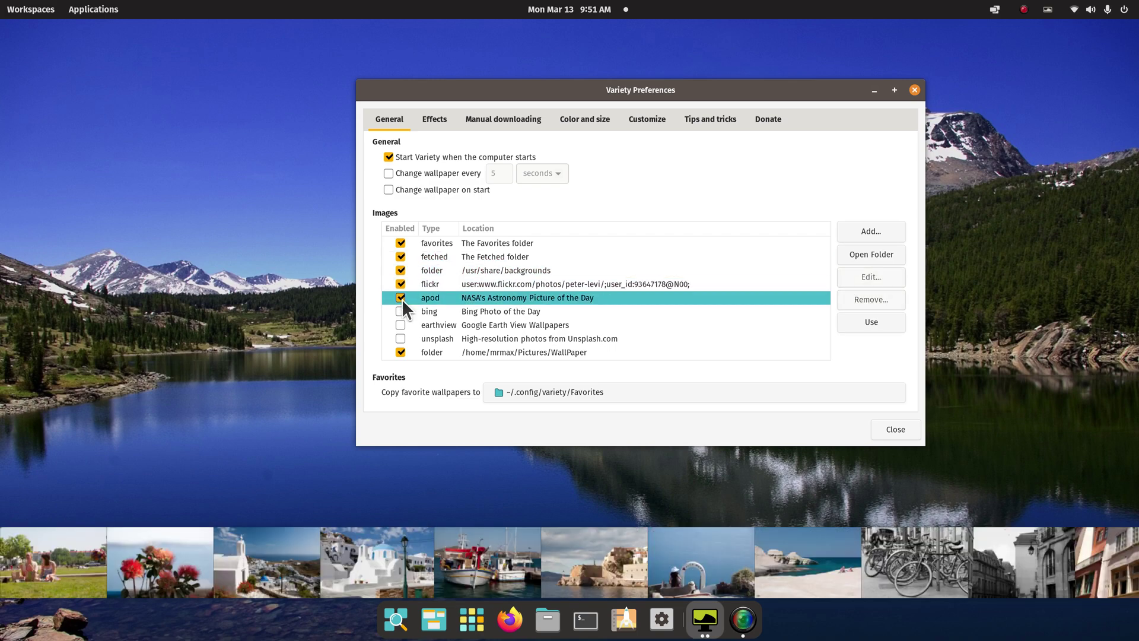
left_click(401, 310)
left_click(400, 325)
left_click(401, 339)
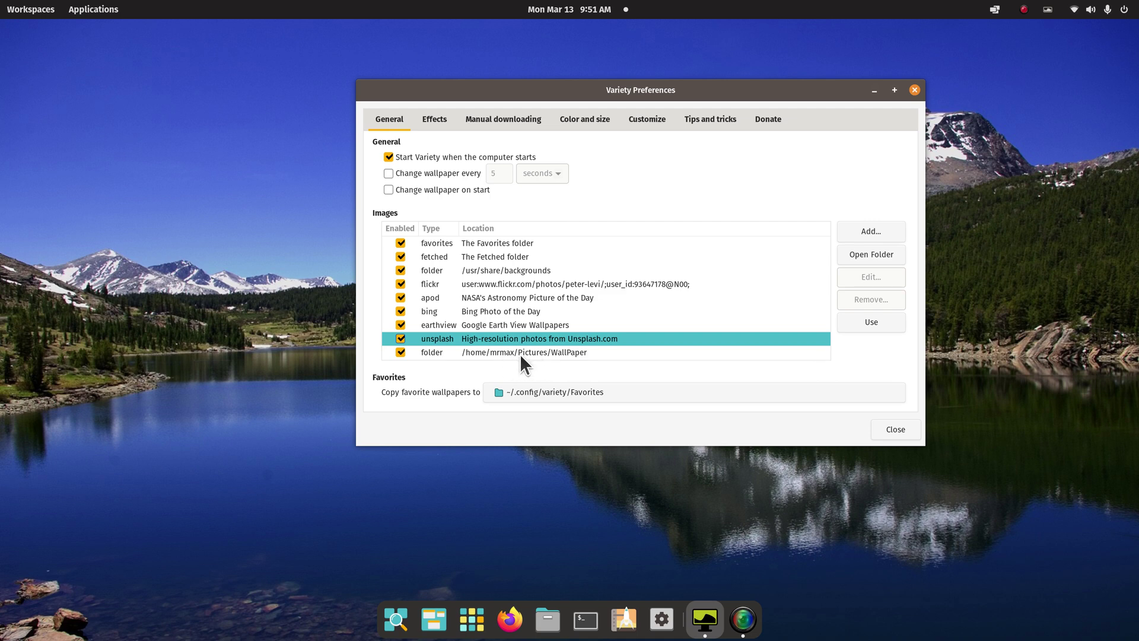
Set the Bing snowy horses photo as wallpaper and close Preferences
left_click(510, 313)
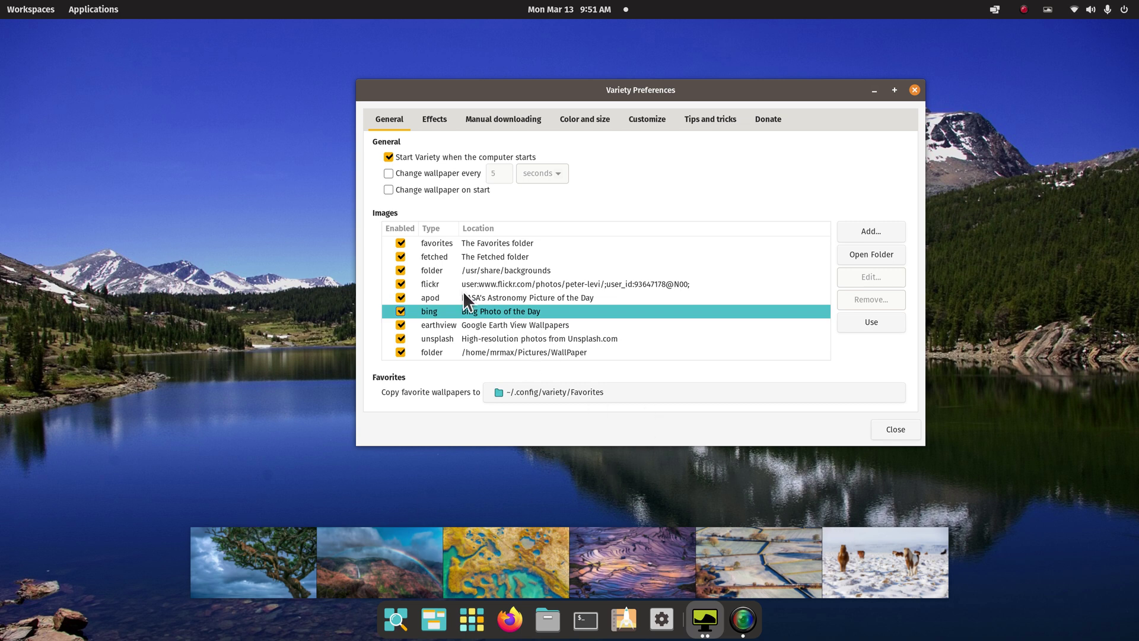
left_click(871, 563)
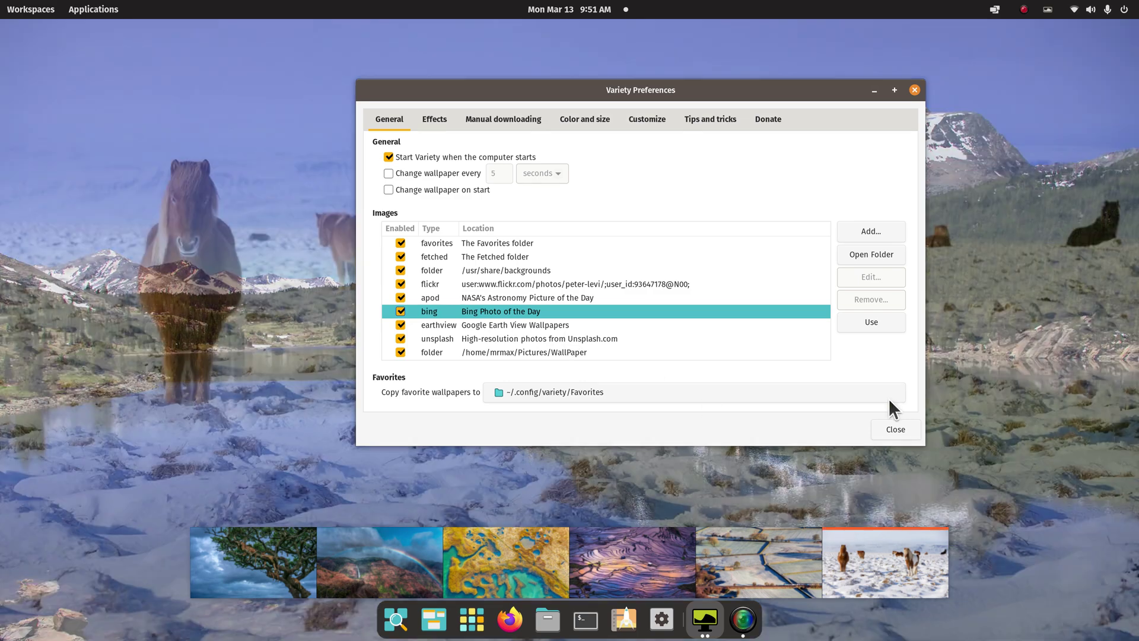
left_click(915, 91)
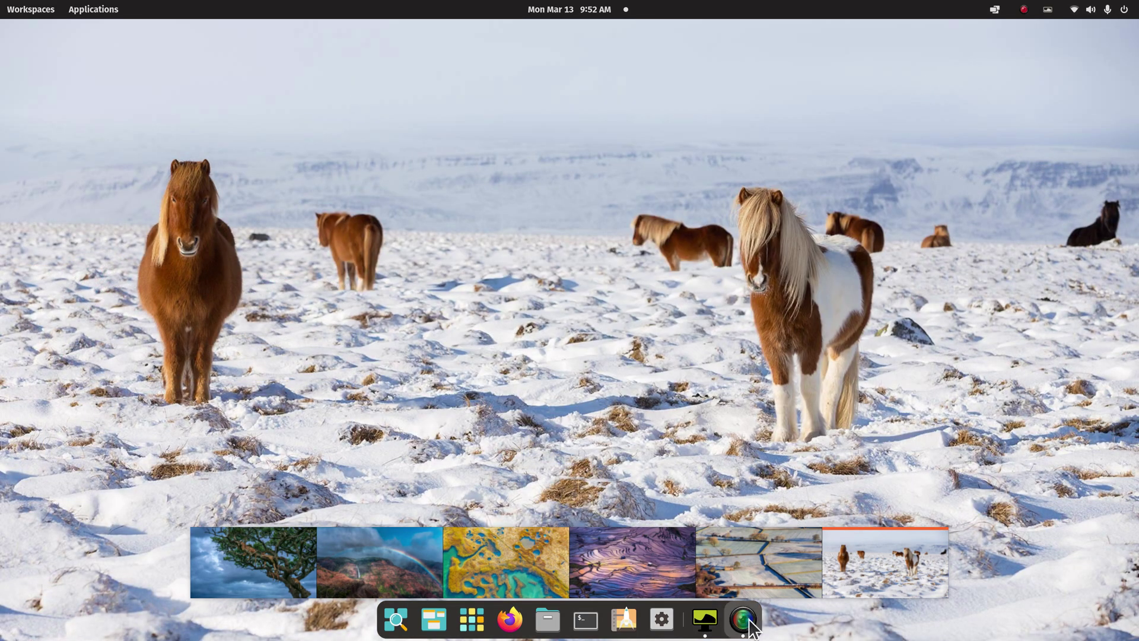
Quit Variety, reopen Files unmaximized with smaller icons (Ctrl+-), then open Variety's tray menu
right_click(704, 618)
left_click(706, 584)
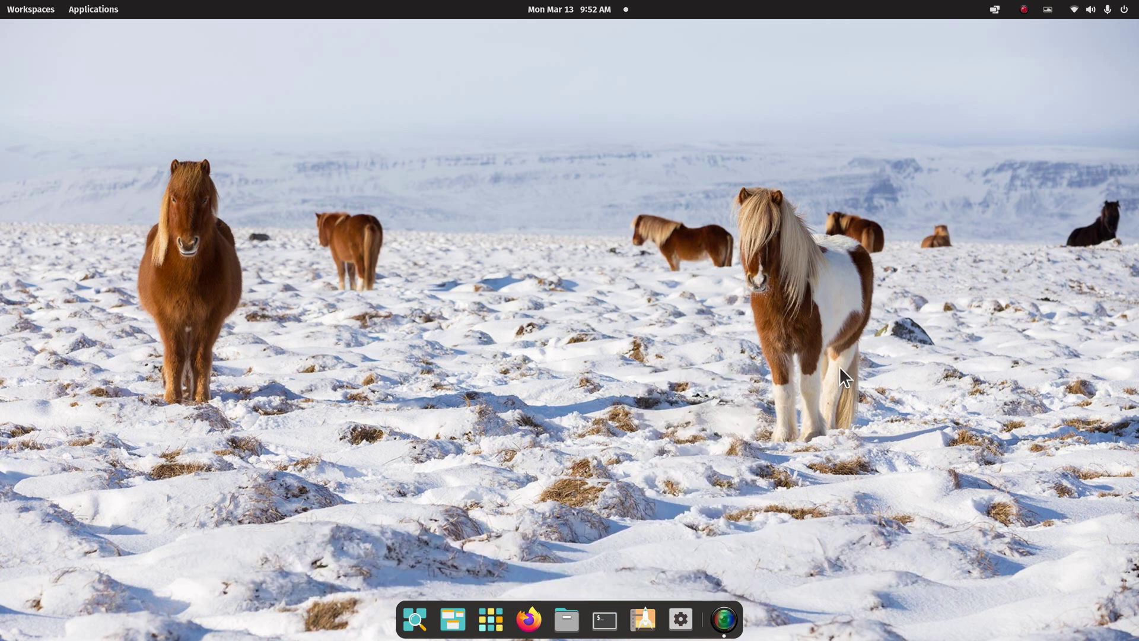
left_click(567, 617)
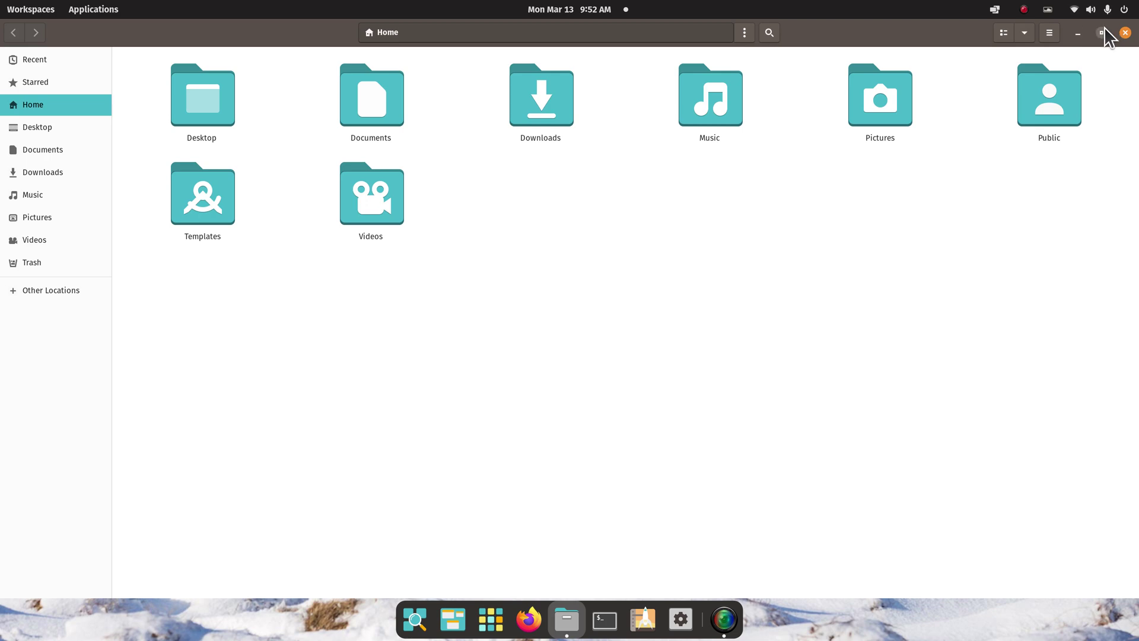
left_click(1102, 33)
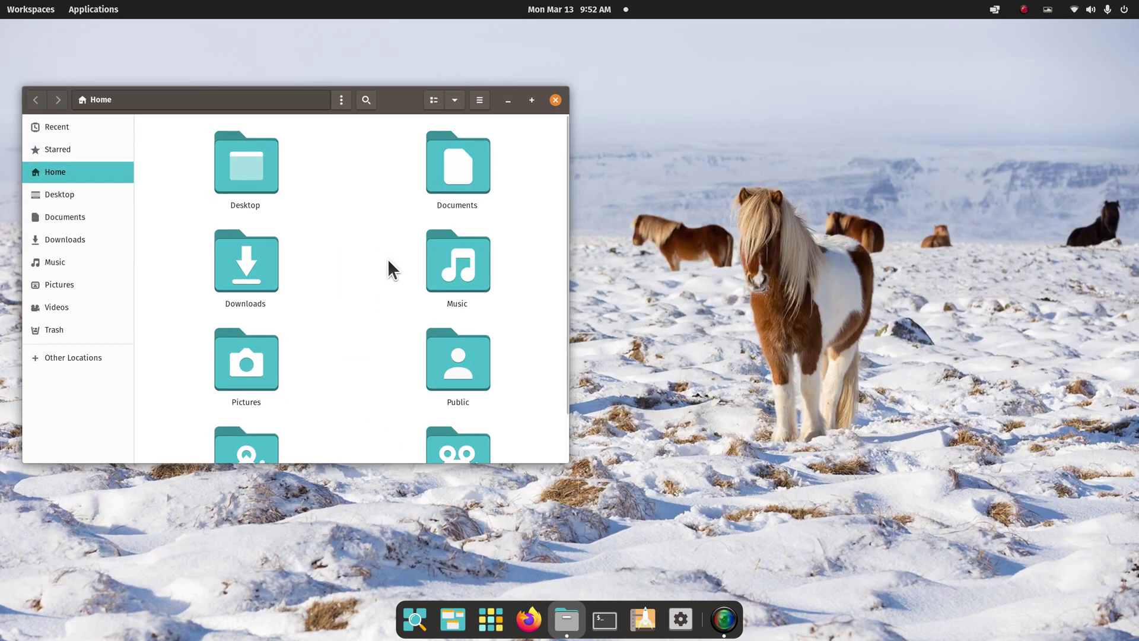
key("ctrl+minus")
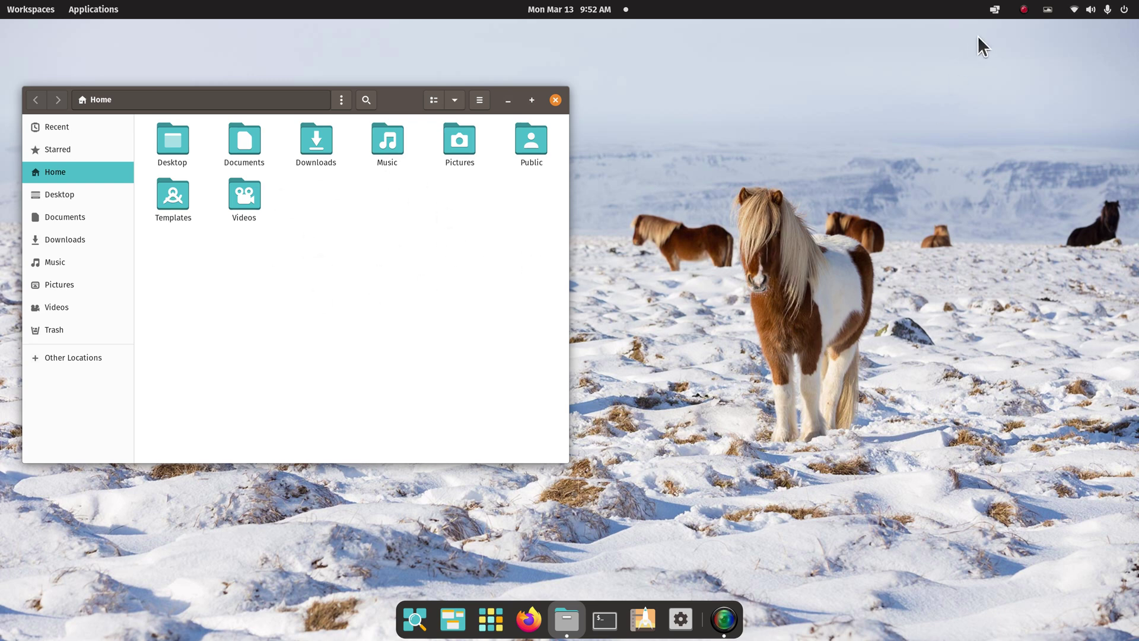
left_click(1047, 9)
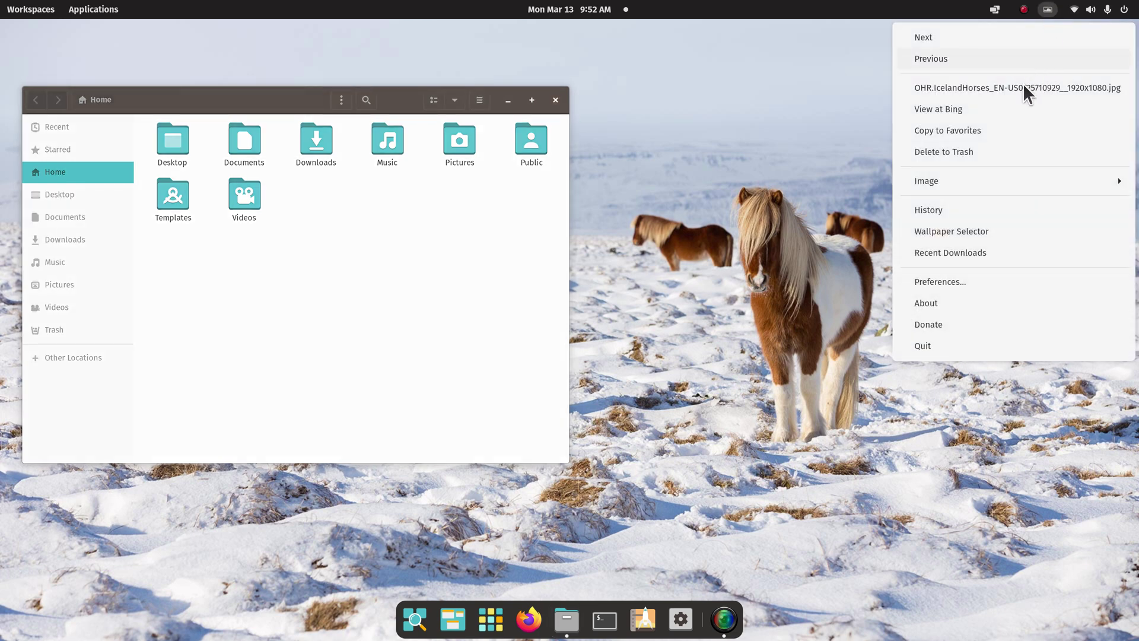
View the current Icelandic horses wallpaper on Bing and scroll through the 'icelandic horse' results
left_click(1006, 110)
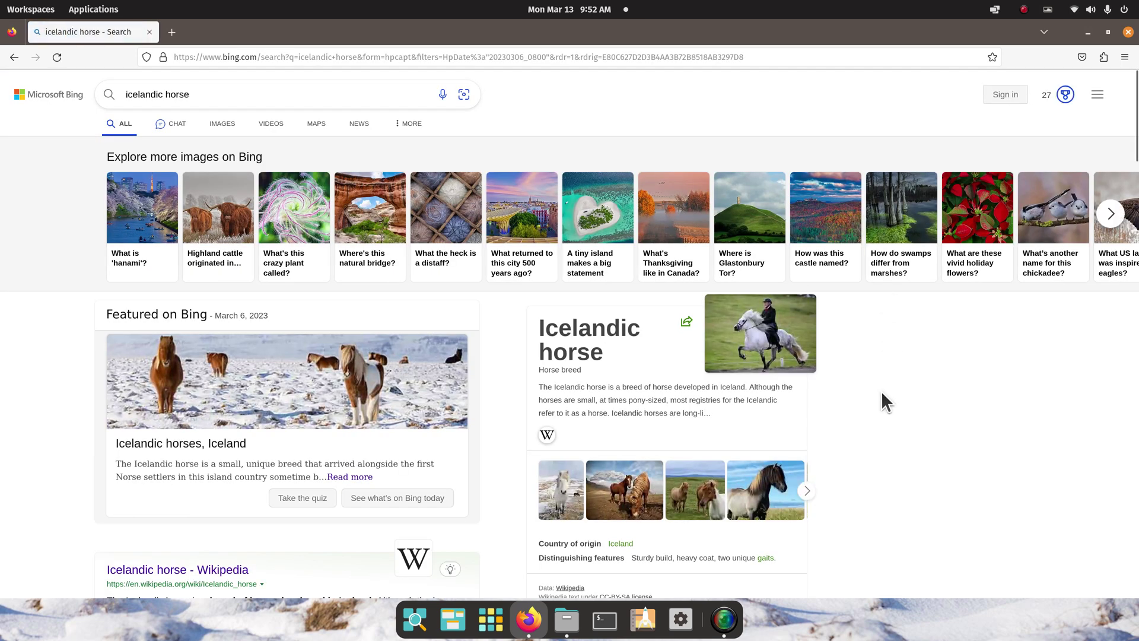
scroll(883, 389, "down", 7)
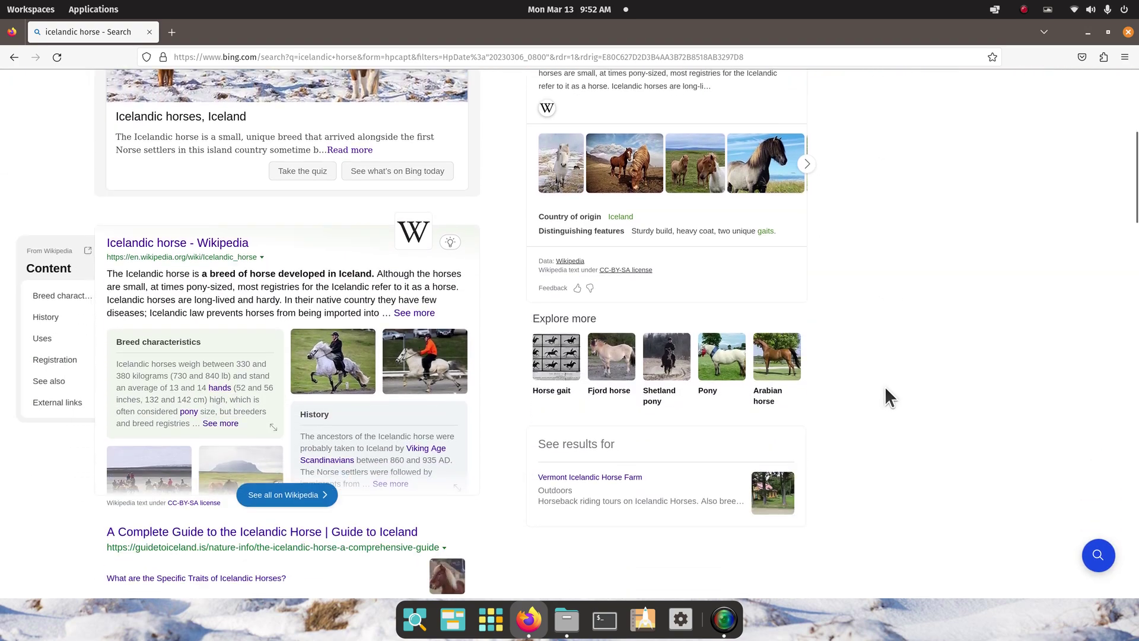
scroll(885, 388, "down", 2)
scroll(885, 388, "down", 3)
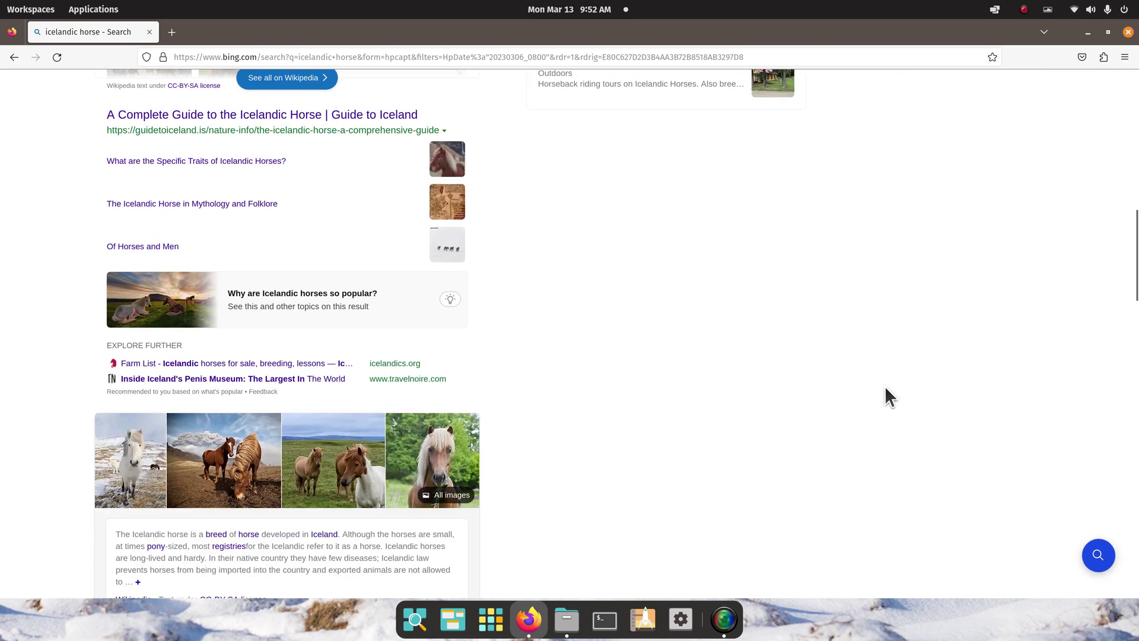
scroll(884, 386, "up", 12)
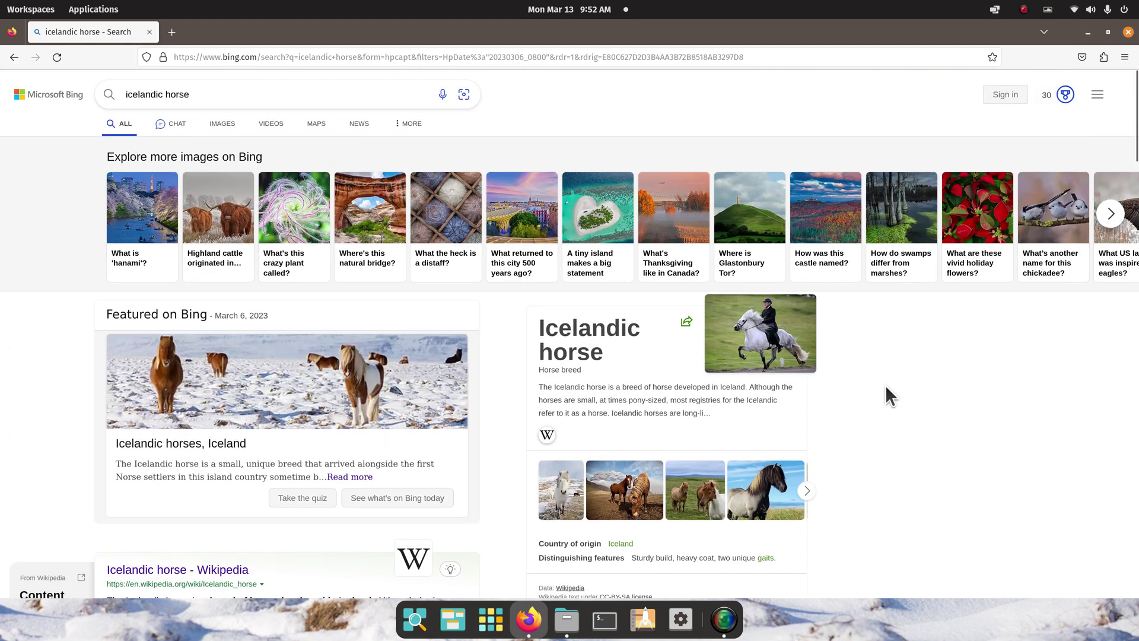
Close Firefox and Files, set a Google Earth View reef-island image as wallpaper, and close preferences
left_click(1129, 33)
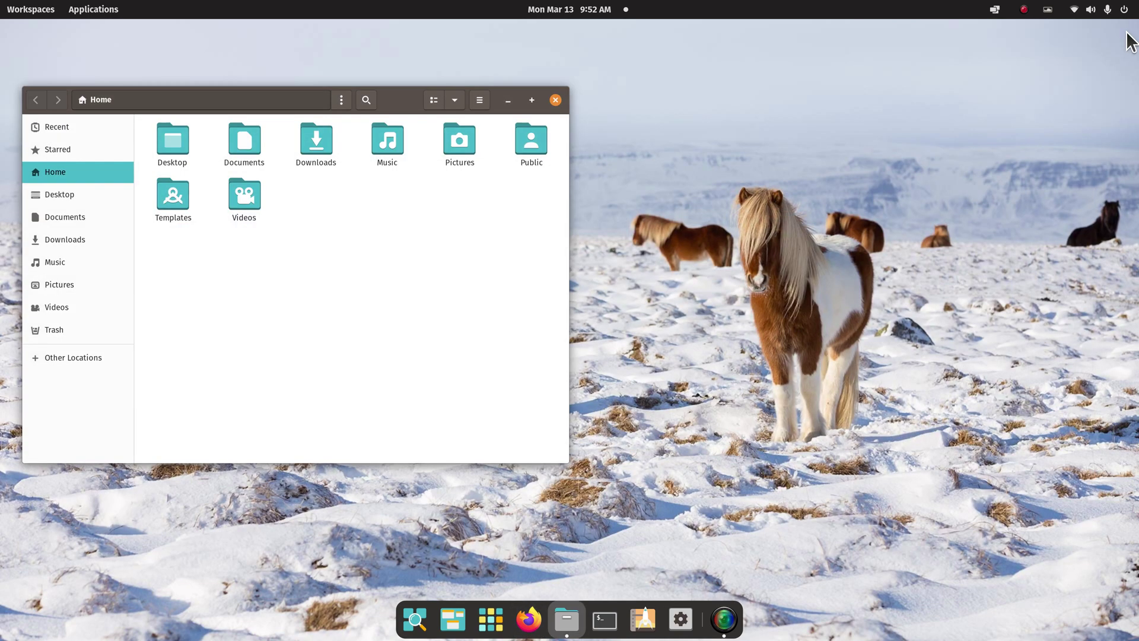
left_click(554, 100)
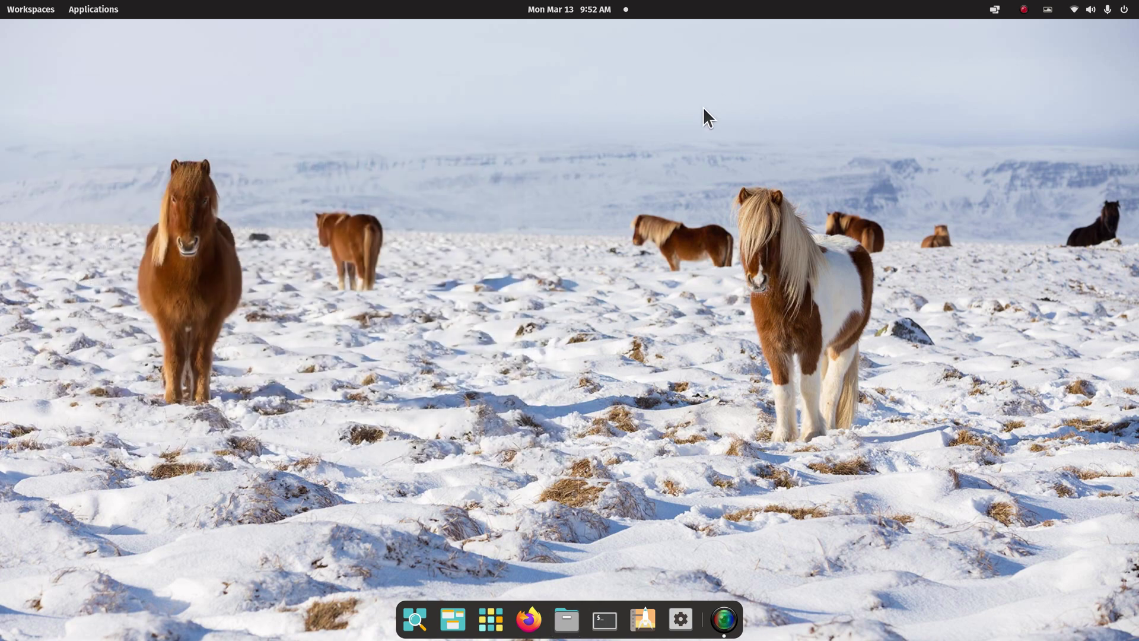
left_click(1046, 9)
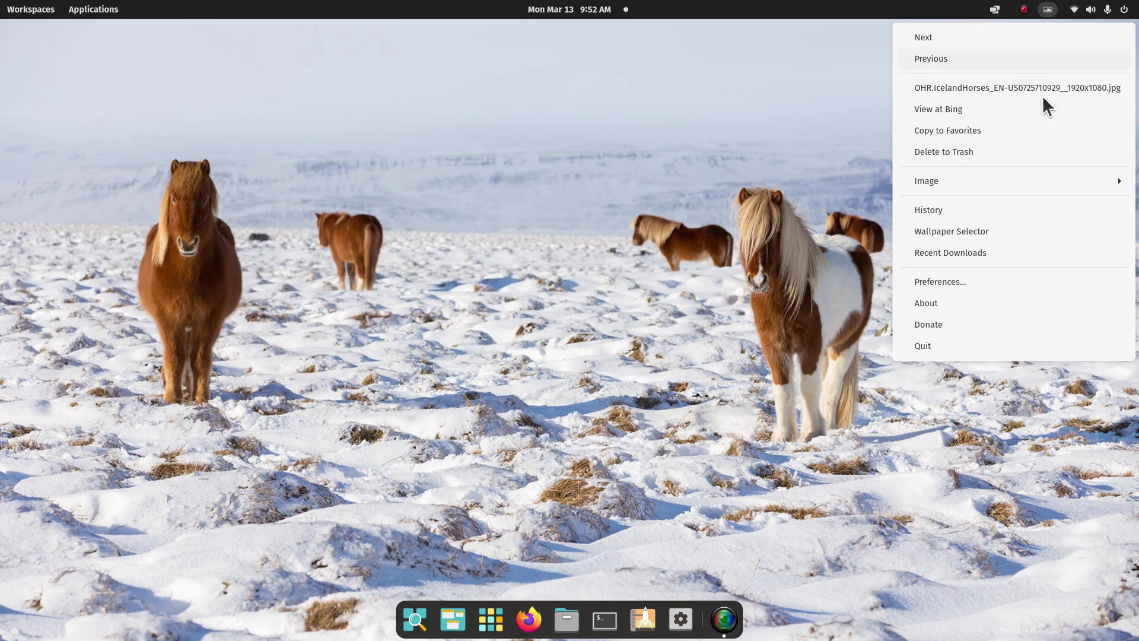
left_click(980, 282)
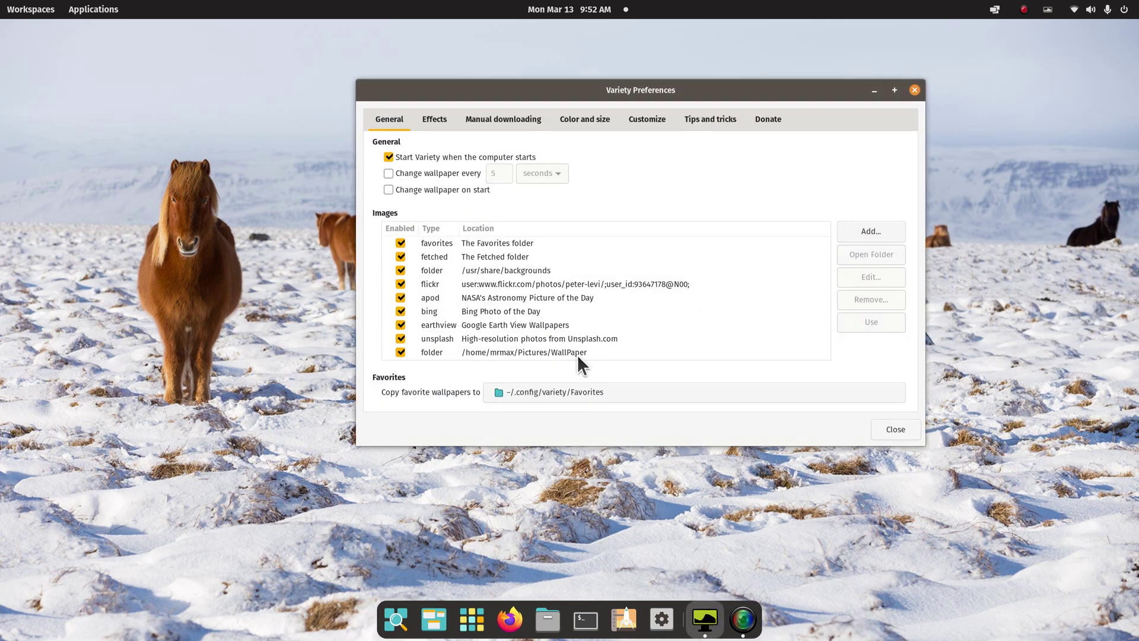
left_click(502, 322)
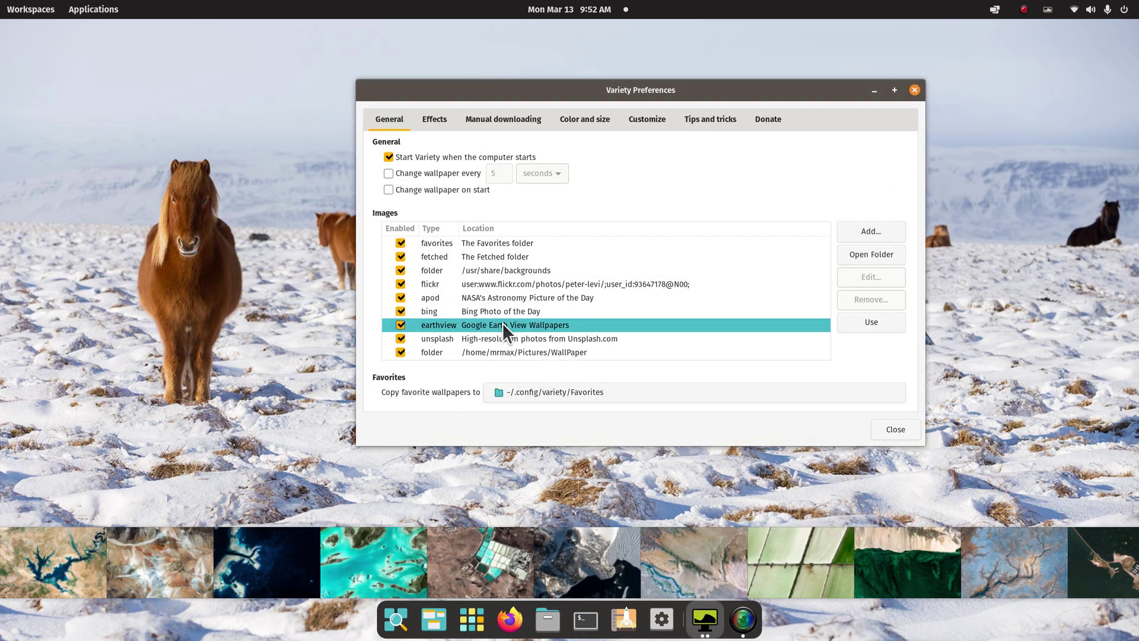
left_click(273, 560)
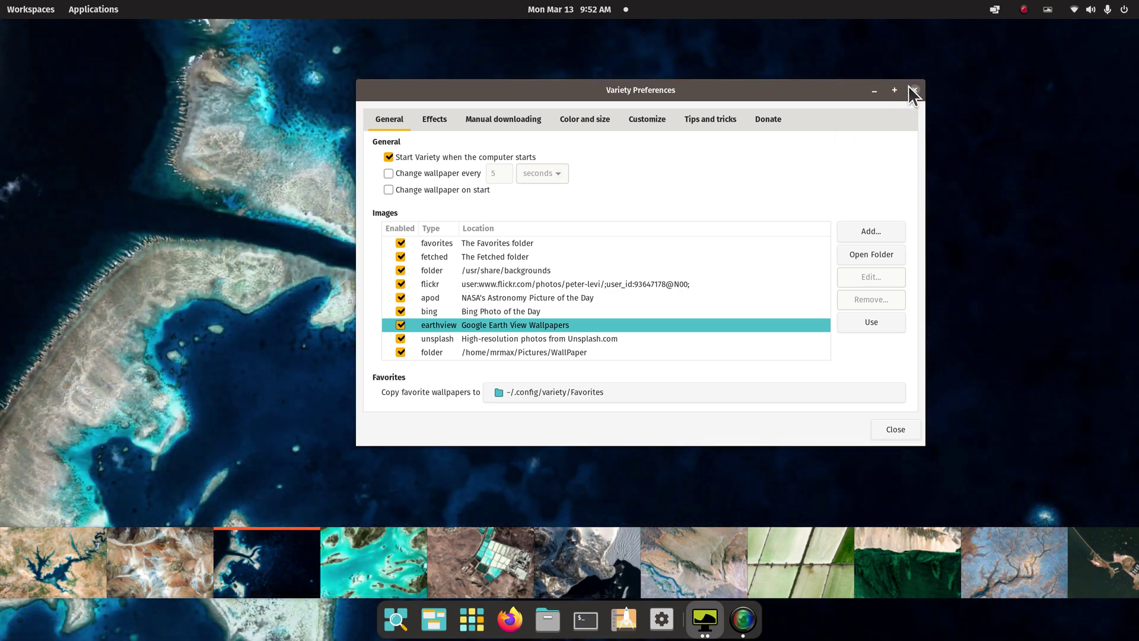
left_click(914, 91)
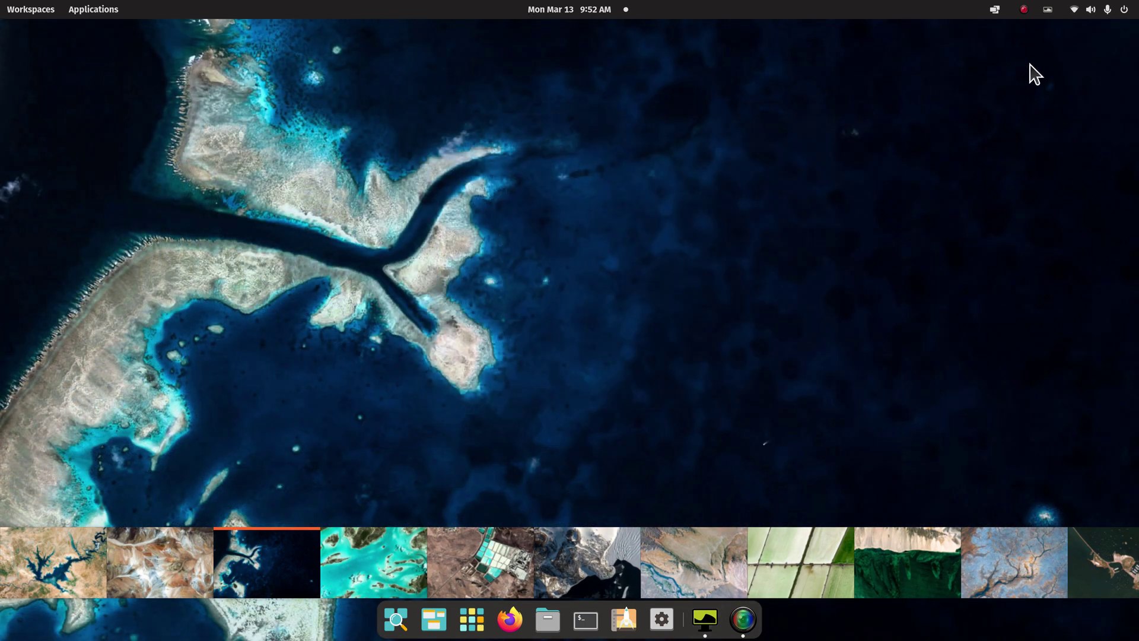
right_click(705, 620)
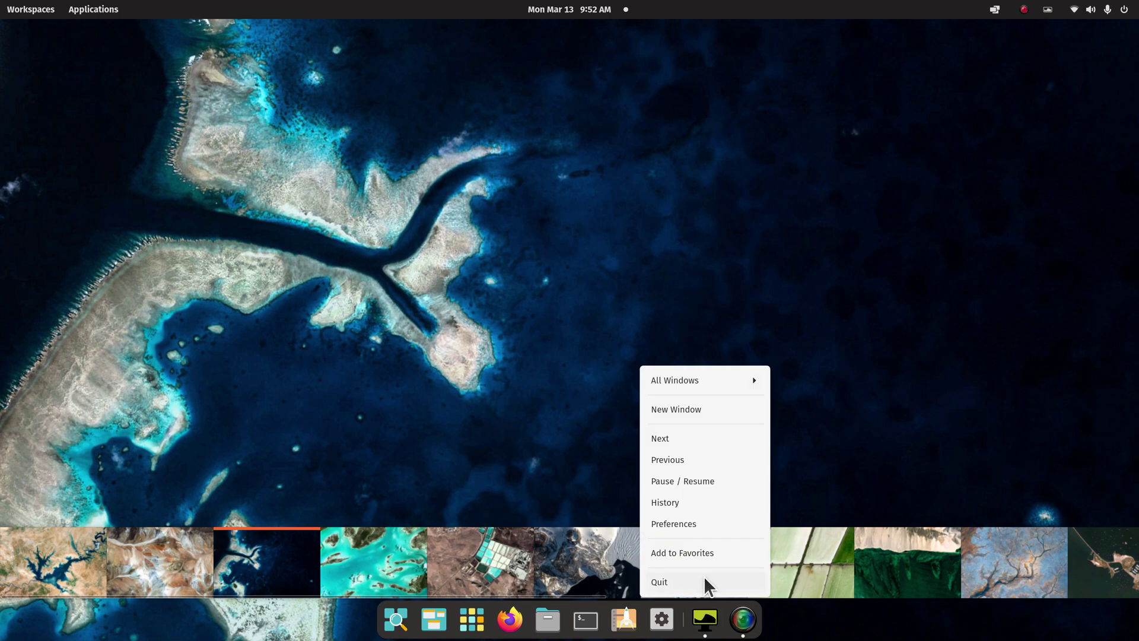
Quit Variety's thumbnail window and view the wallpaper's Tuvalu Earth View page (ID 6204), then close Firefox
left_click(703, 580)
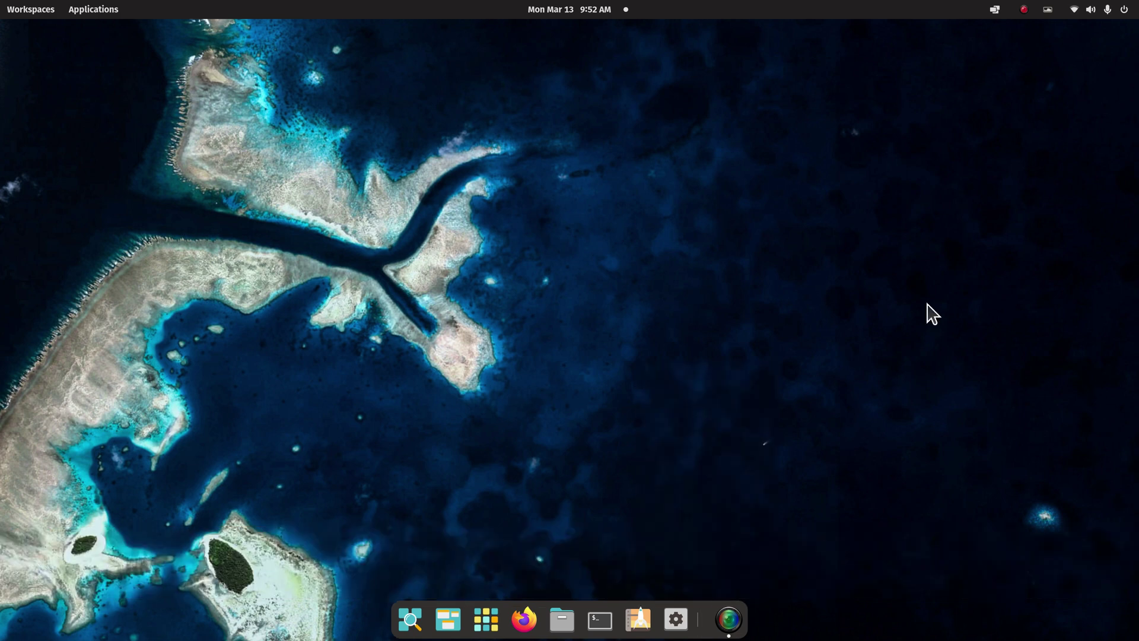
left_click(1047, 10)
left_click(1046, 109)
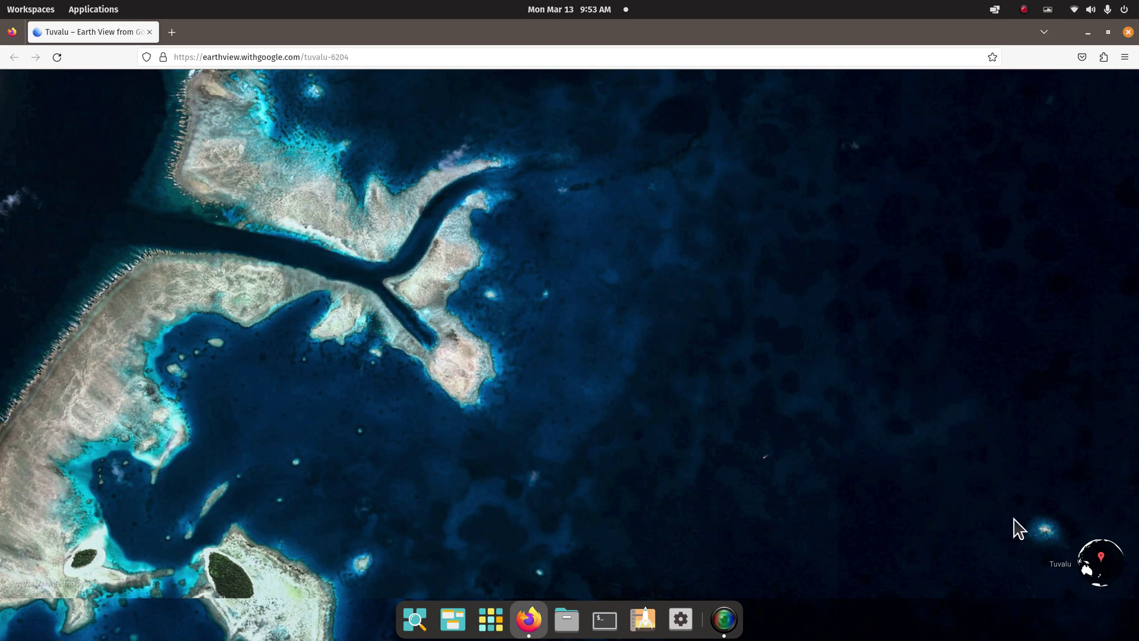
left_click(1127, 32)
left_click(1047, 9)
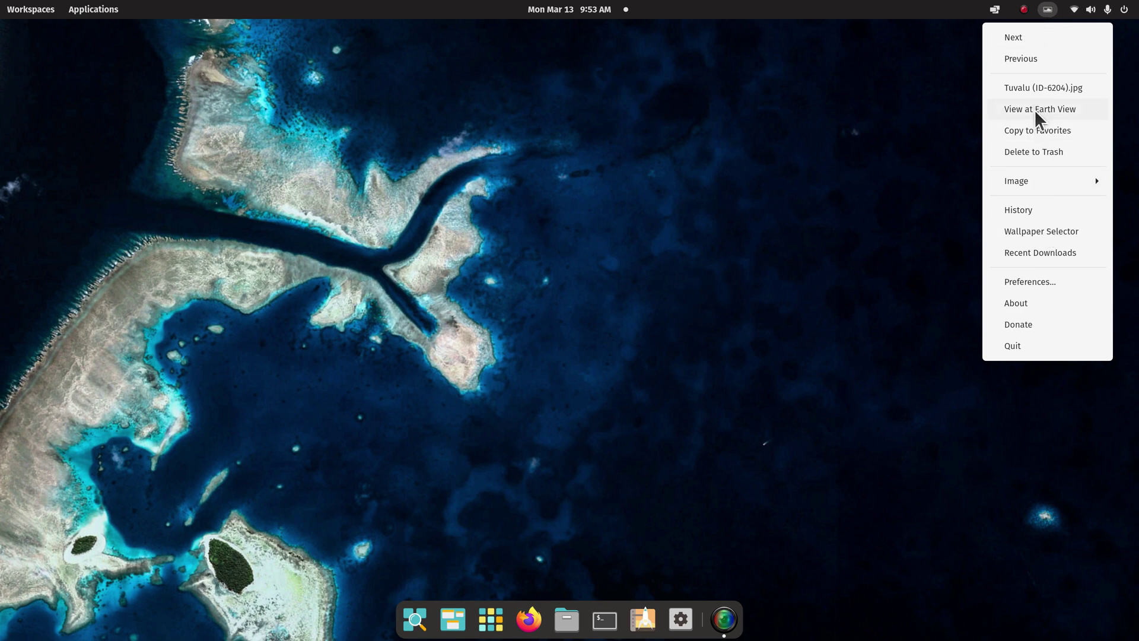
Set the grey cratered moon image from the apod source as wallpaper, after browsing bing, and close preferences
left_click(1036, 283)
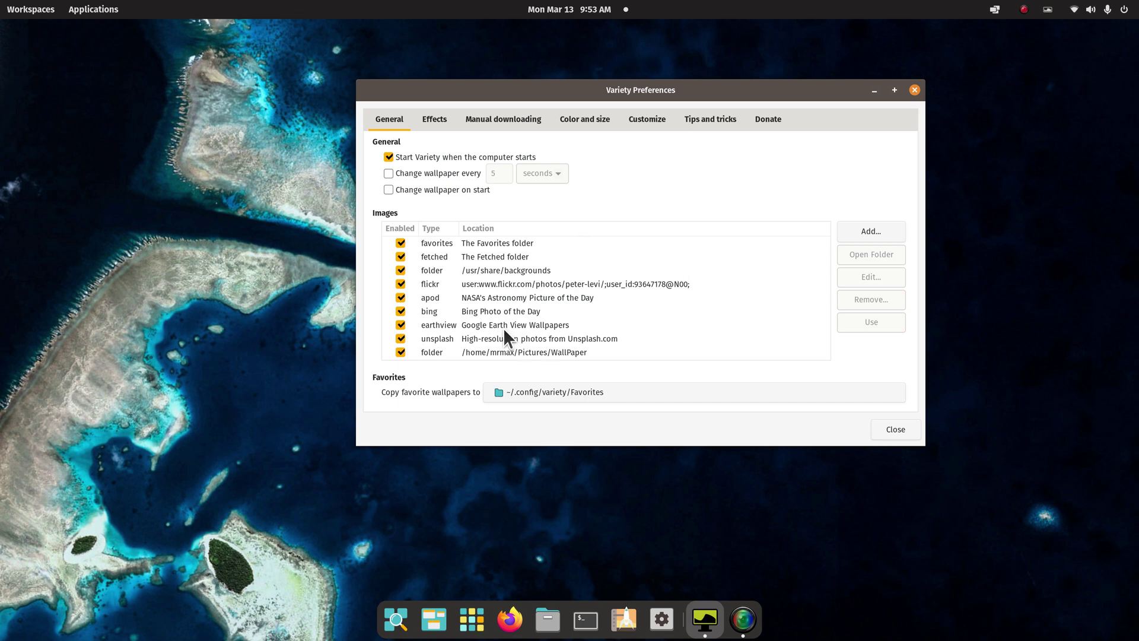
left_click(496, 311)
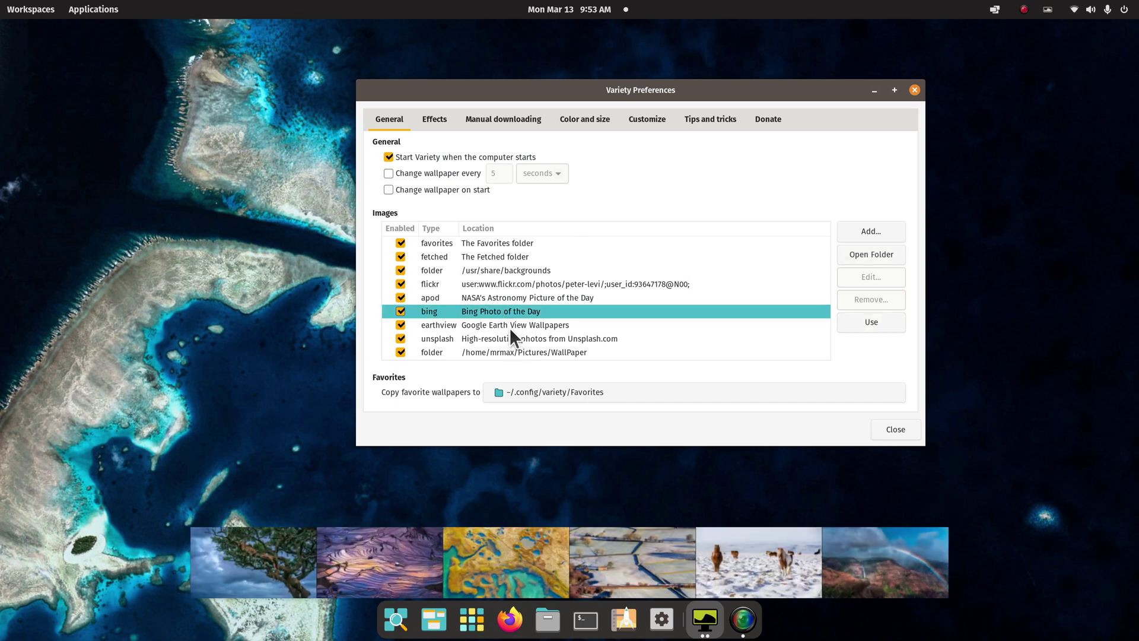
left_click(497, 296)
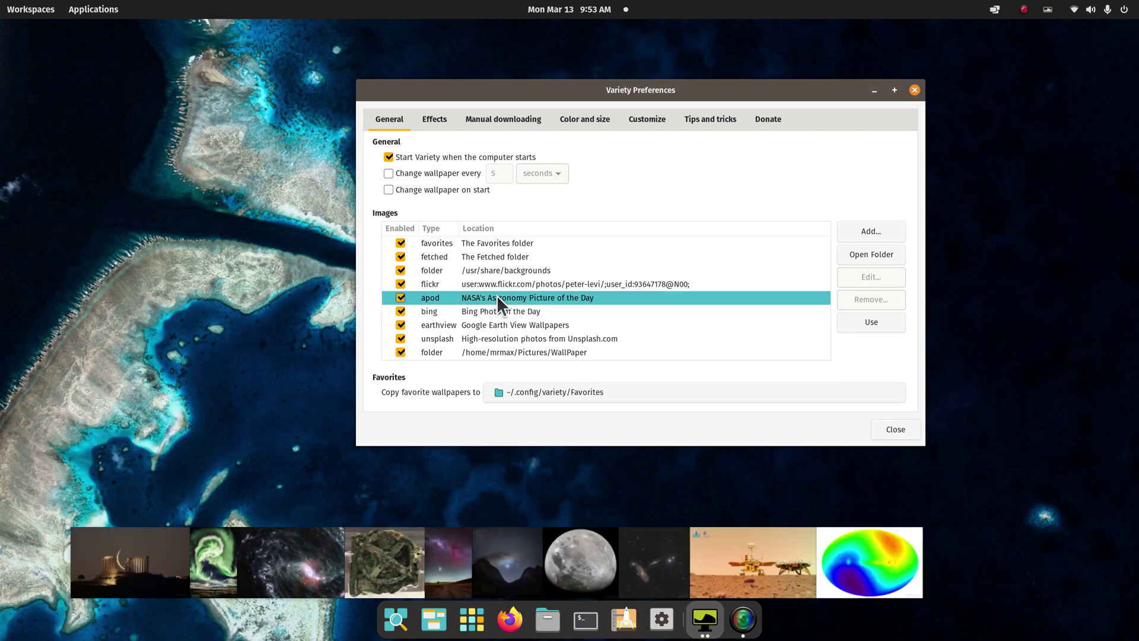
left_click(504, 547)
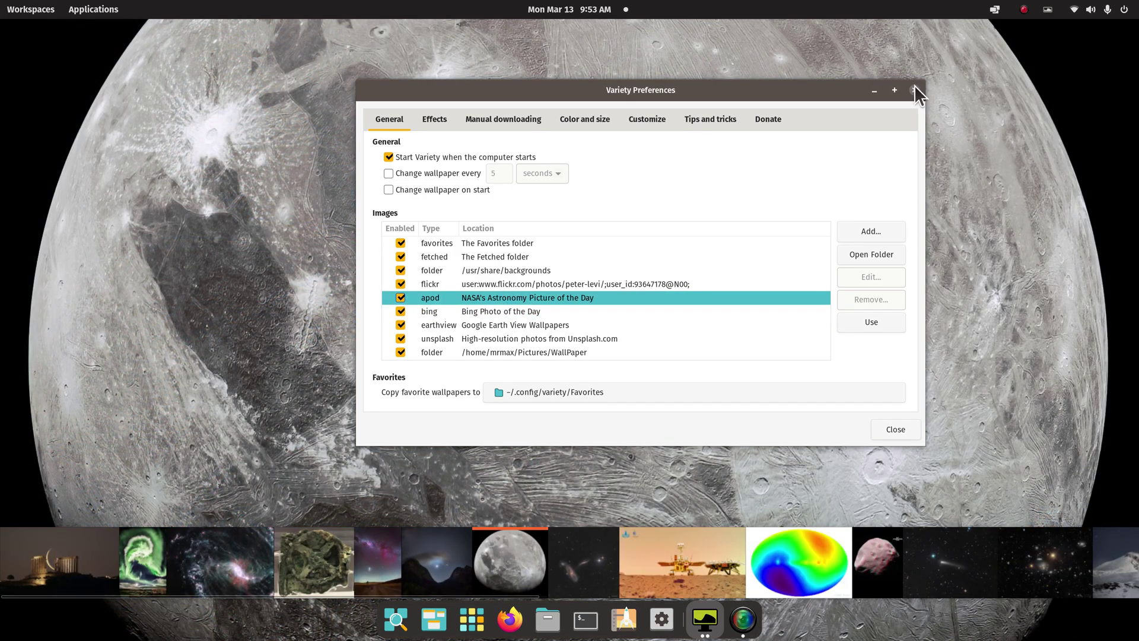
left_click(914, 90)
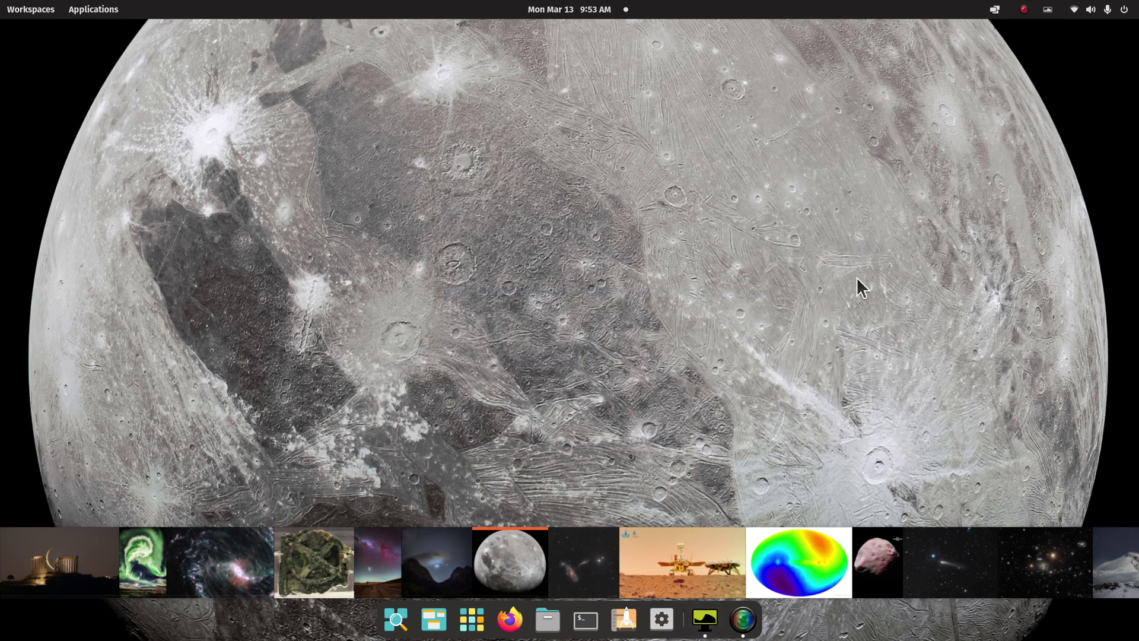
Quit Variety's thumbnail window, view the wallpaper's APOD page in Firefox, scroll it, then close Firefox
right_click(711, 625)
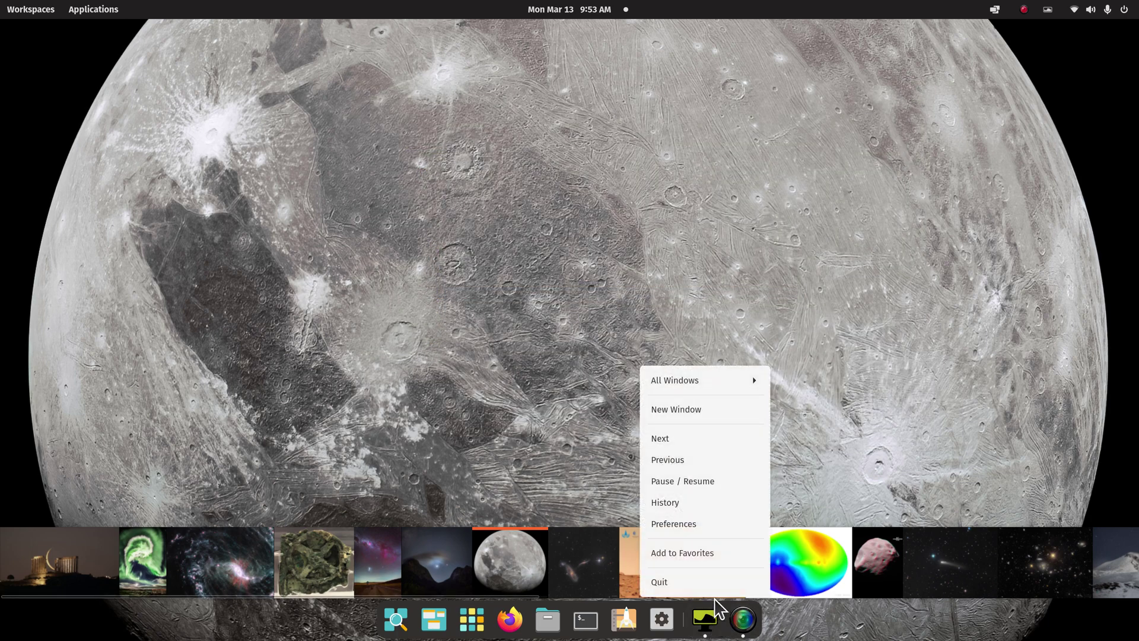
left_click(700, 585)
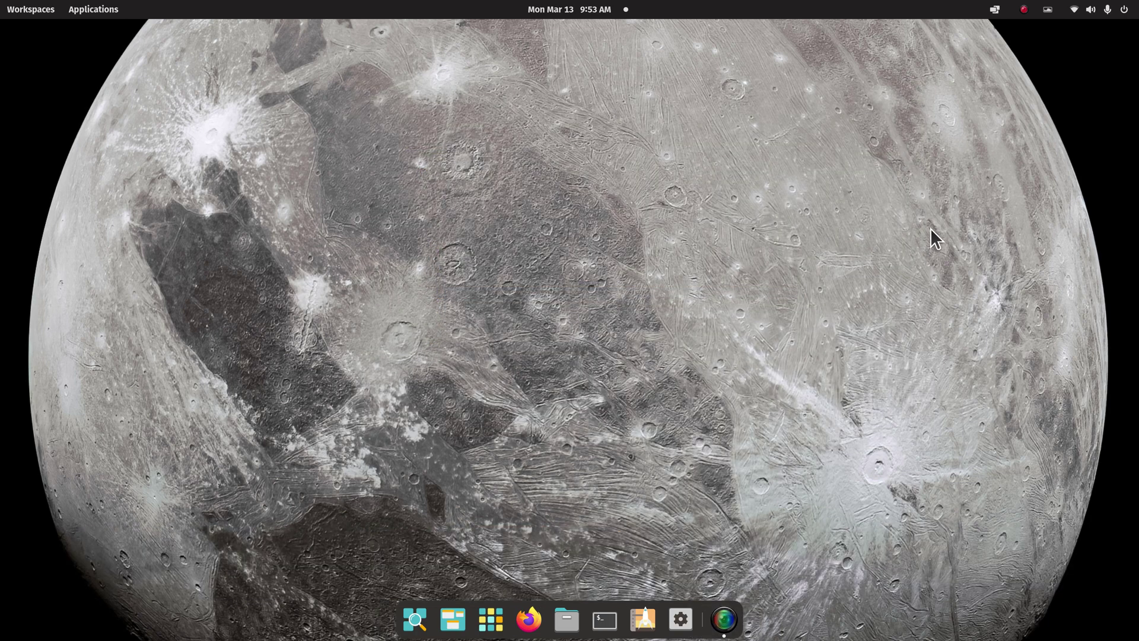
left_click(1047, 10)
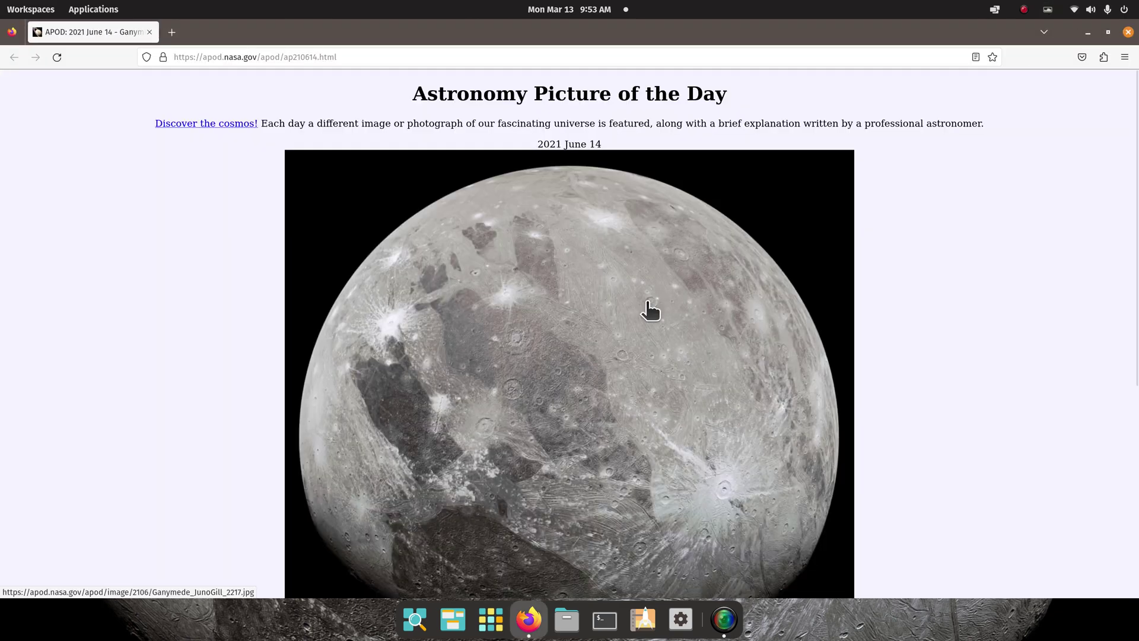
scroll(650, 310, "down", 5)
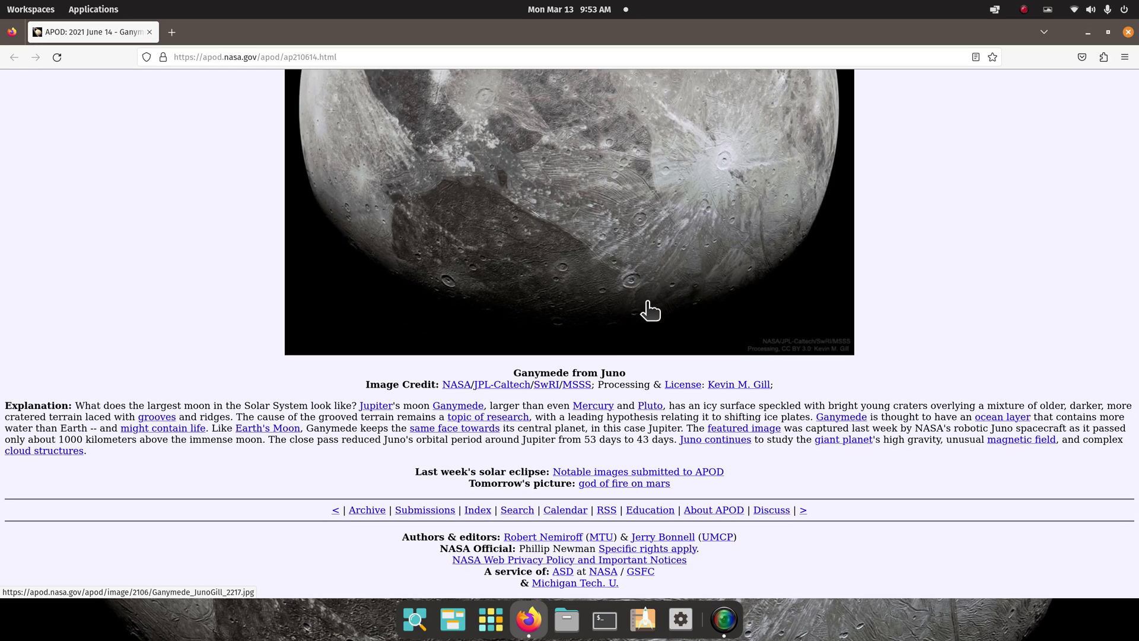
scroll(650, 310, "up", 5)
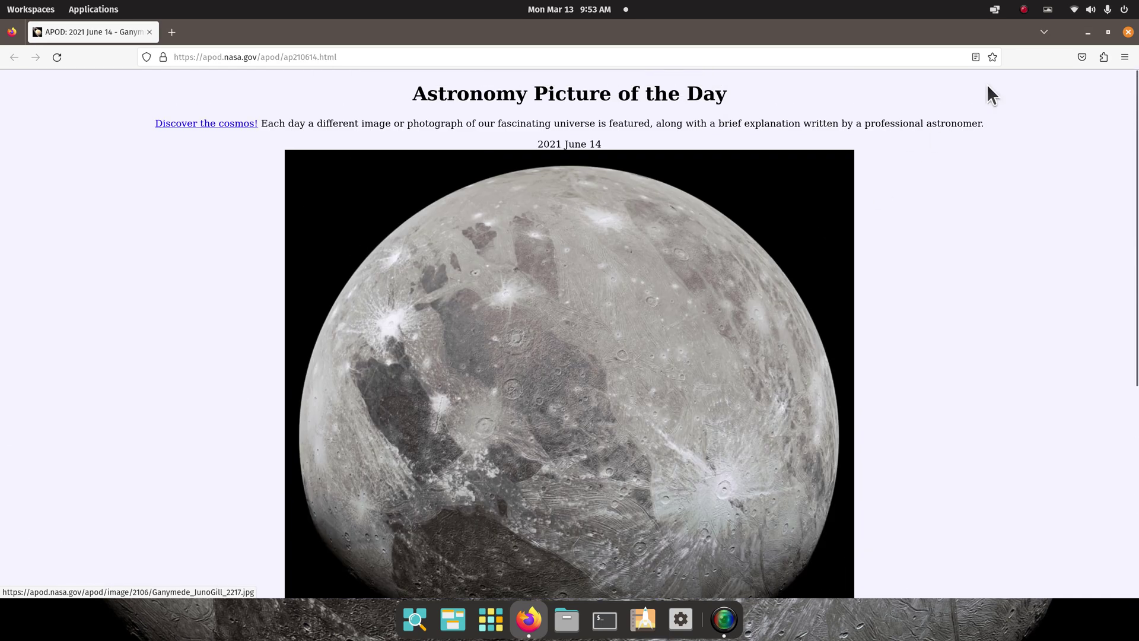
left_click(1128, 32)
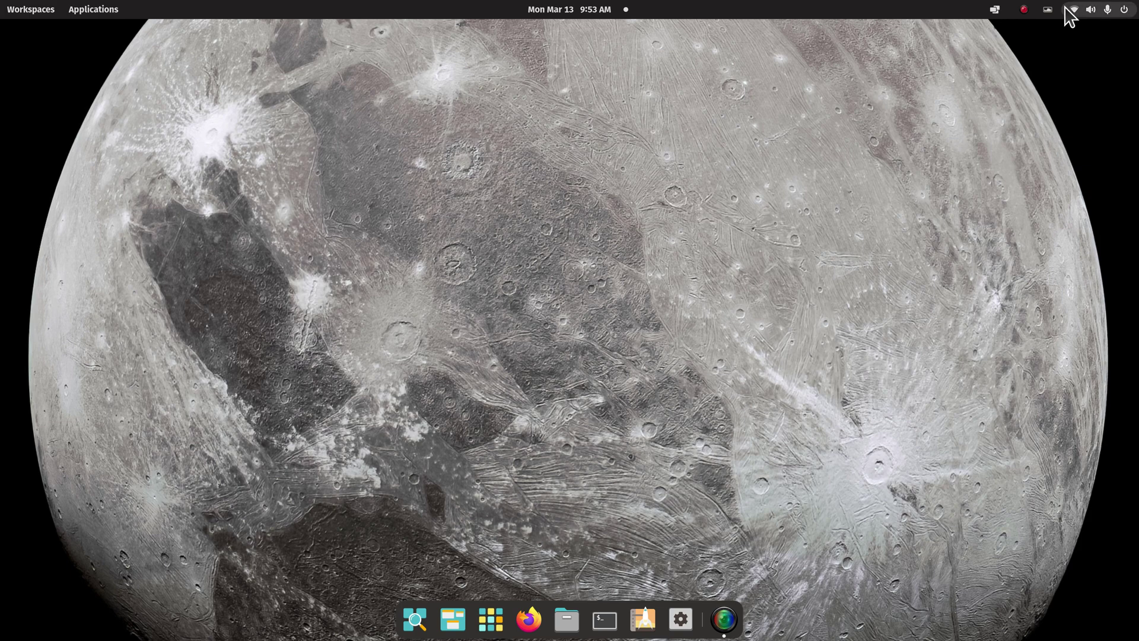
left_click(1048, 9)
Tick 'Change wallpaper every' and set the interval to 10 minutes in Variety Preferences
left_click(1020, 287)
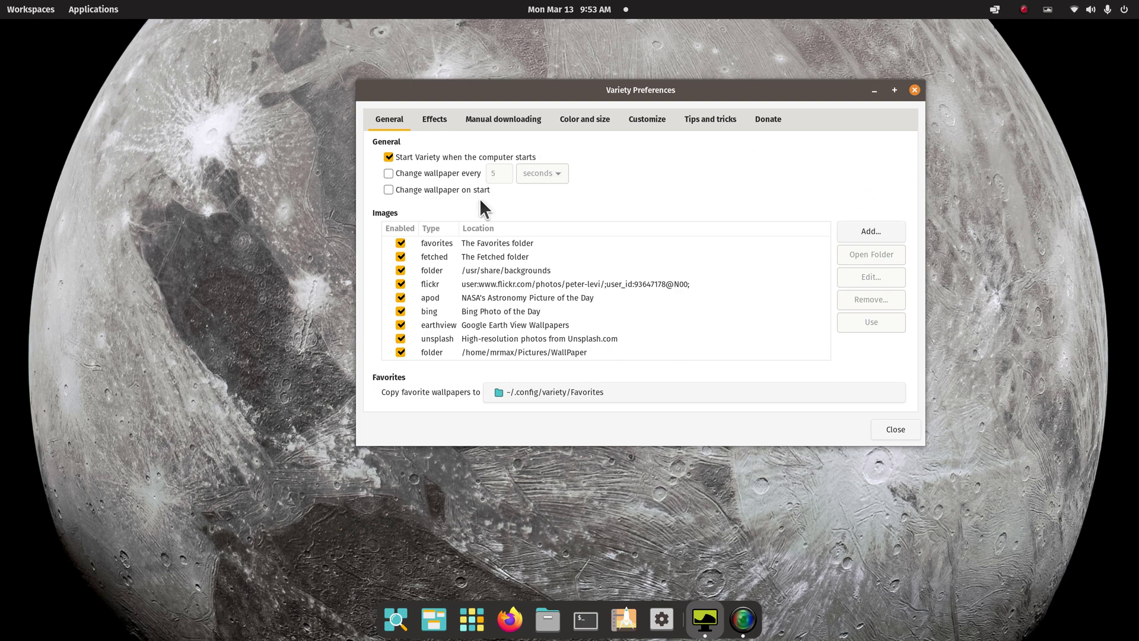
left_click(388, 174)
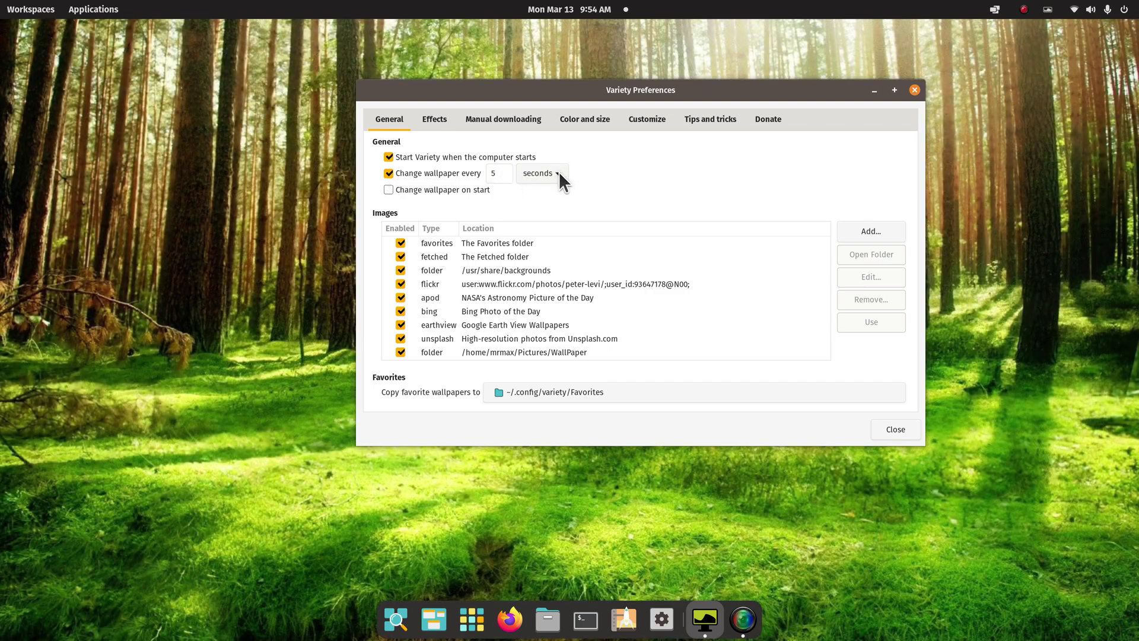
left_click(561, 180)
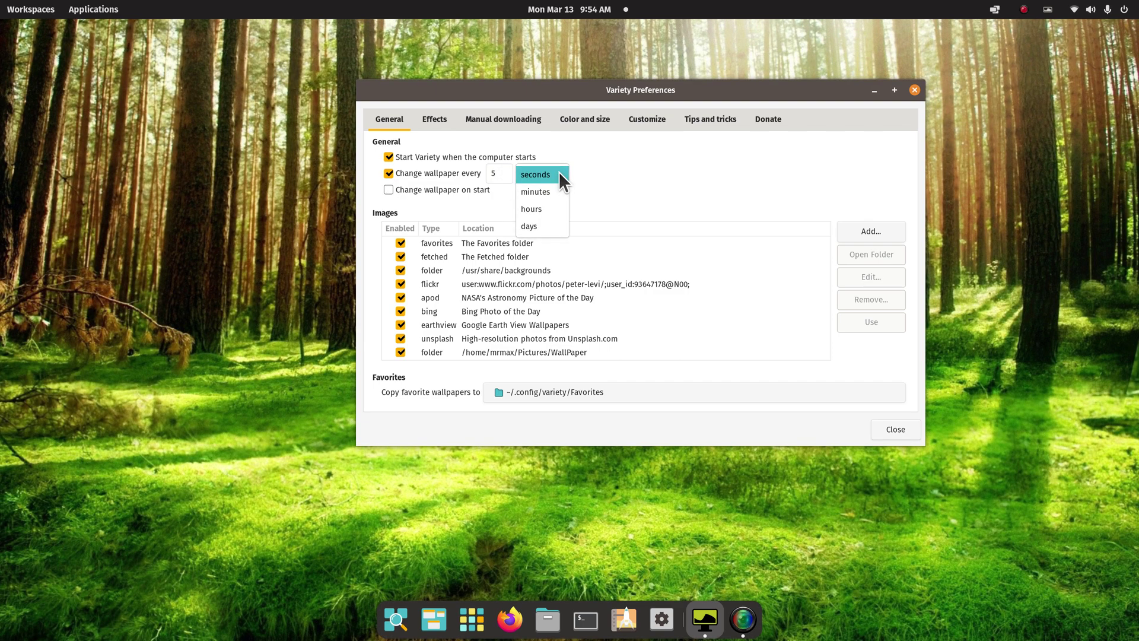
left_click(561, 181)
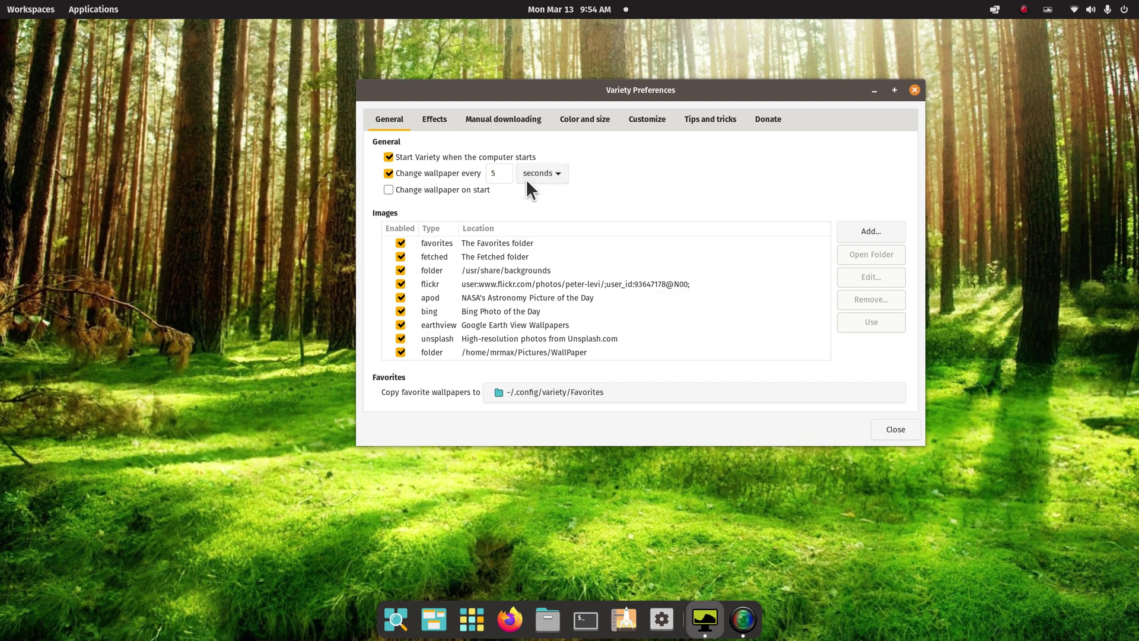
left_click(488, 173)
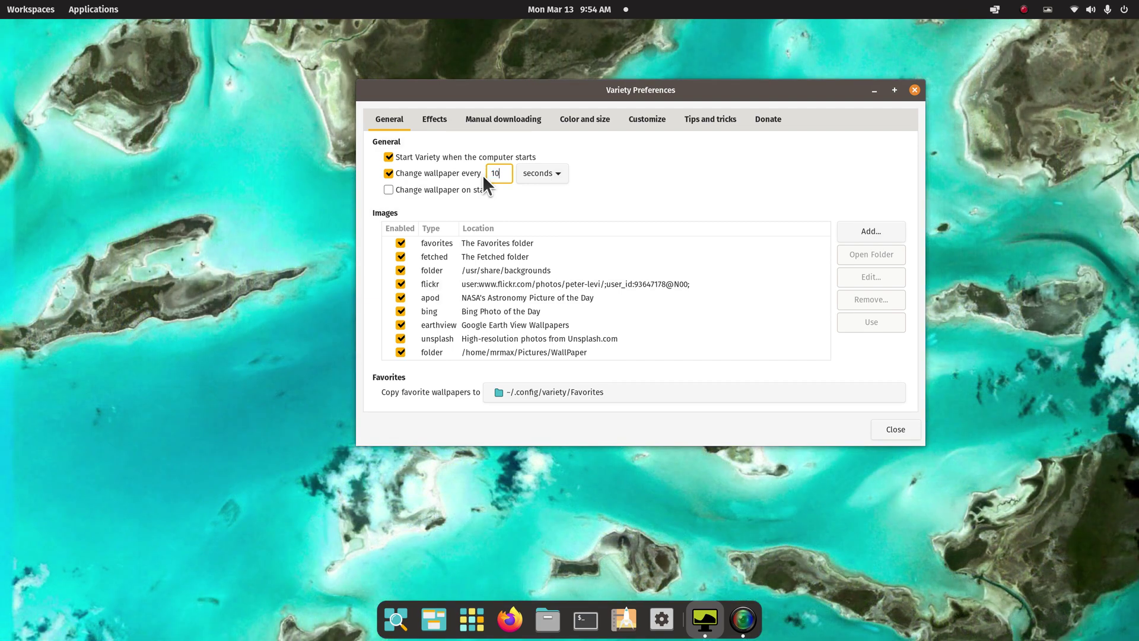
left_click(533, 173)
left_click(531, 189)
left_click(545, 352)
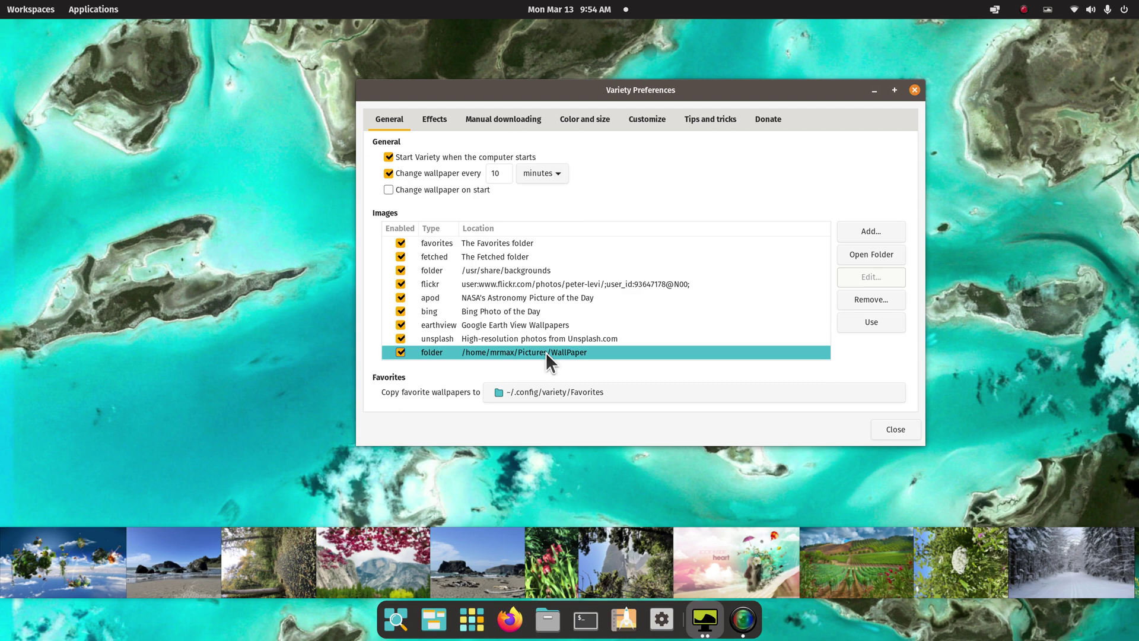
Set the rocky beach photo 91165.JPG from the WallPaper folder as wallpaper and close Preferences
left_click(712, 564)
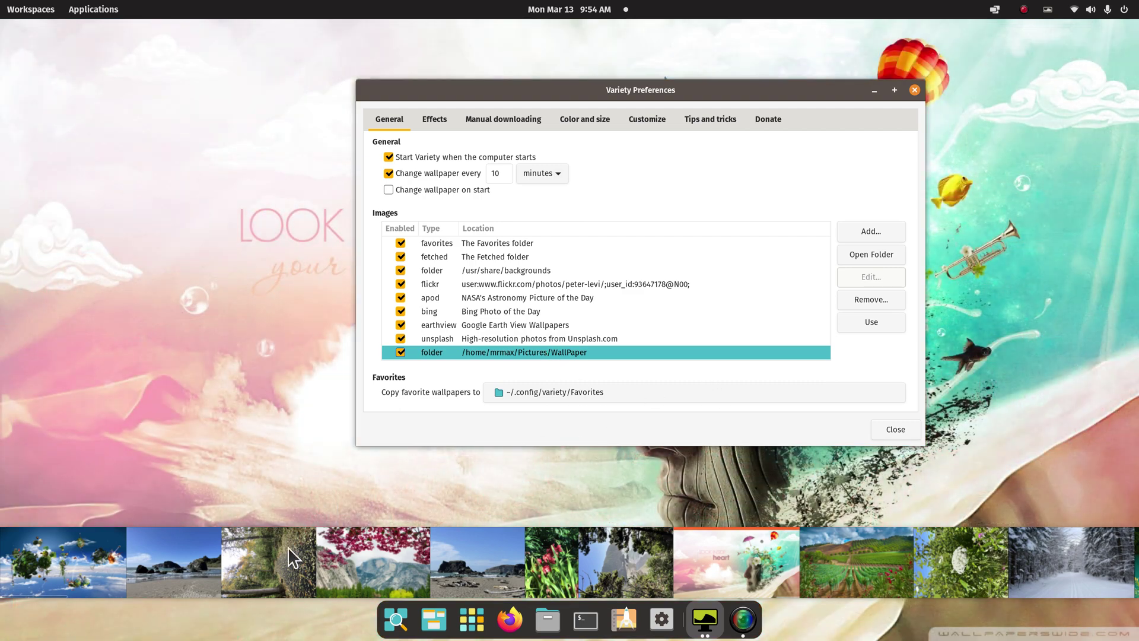
left_click(169, 567)
left_click(915, 90)
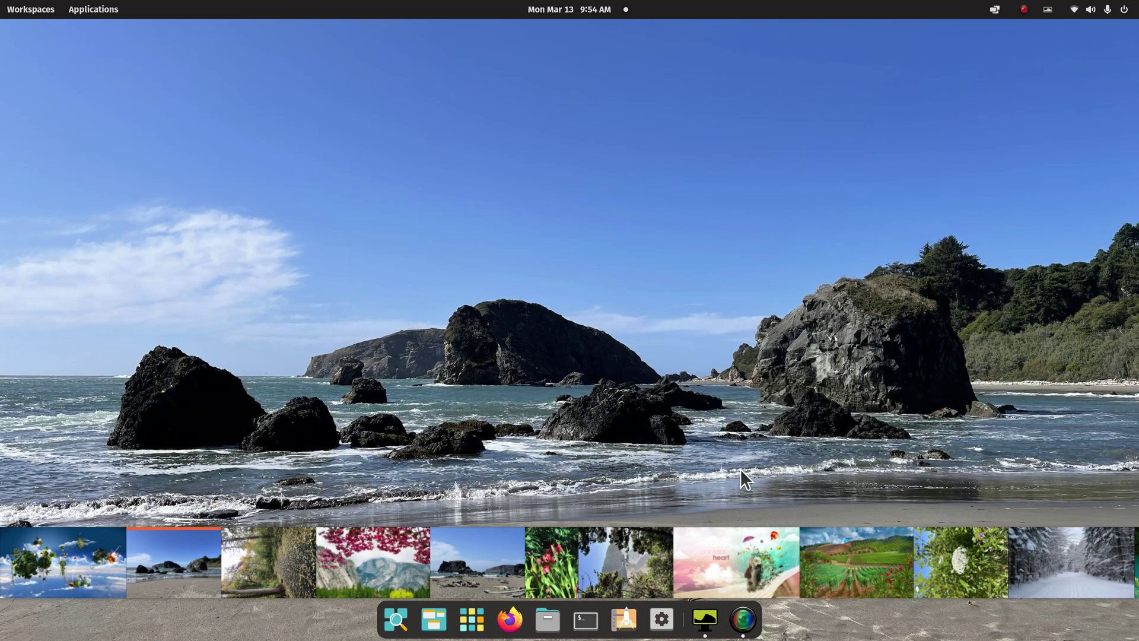
Quit Variety's thumbnail window and pause wallpaper changes on the current beach image
right_click(705, 620)
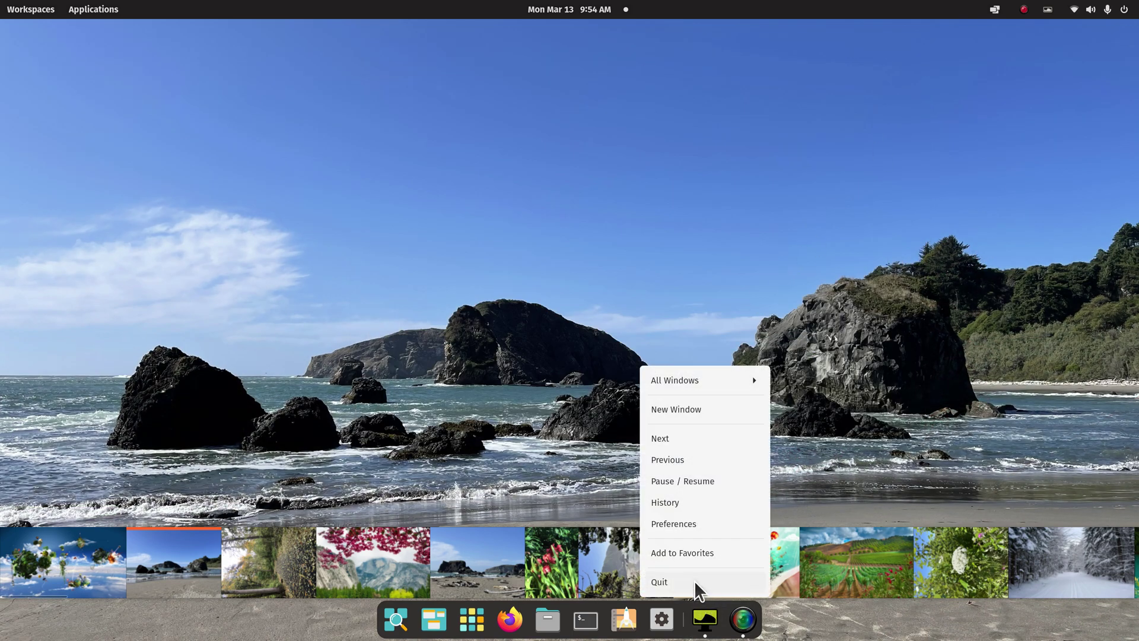
left_click(694, 580)
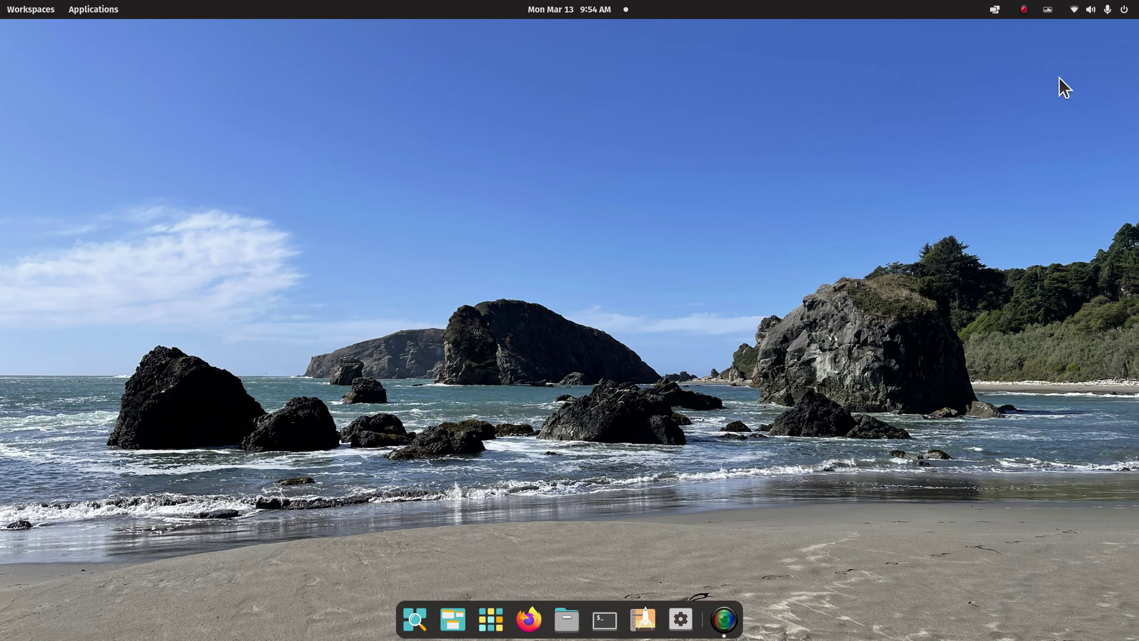
left_click(1047, 9)
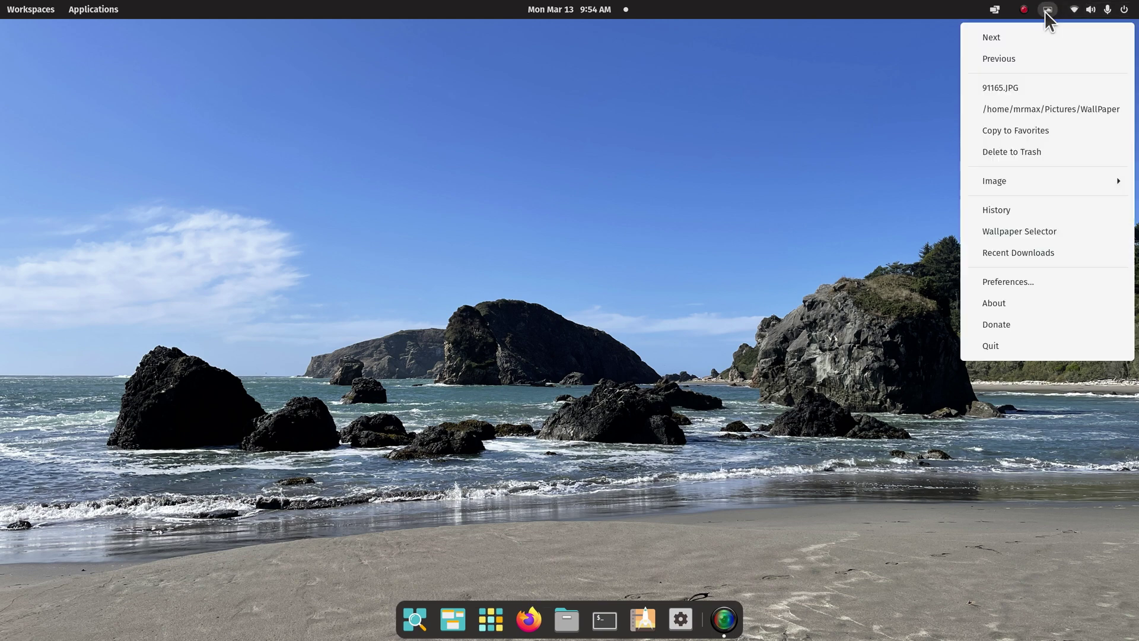
left_click(1044, 180)
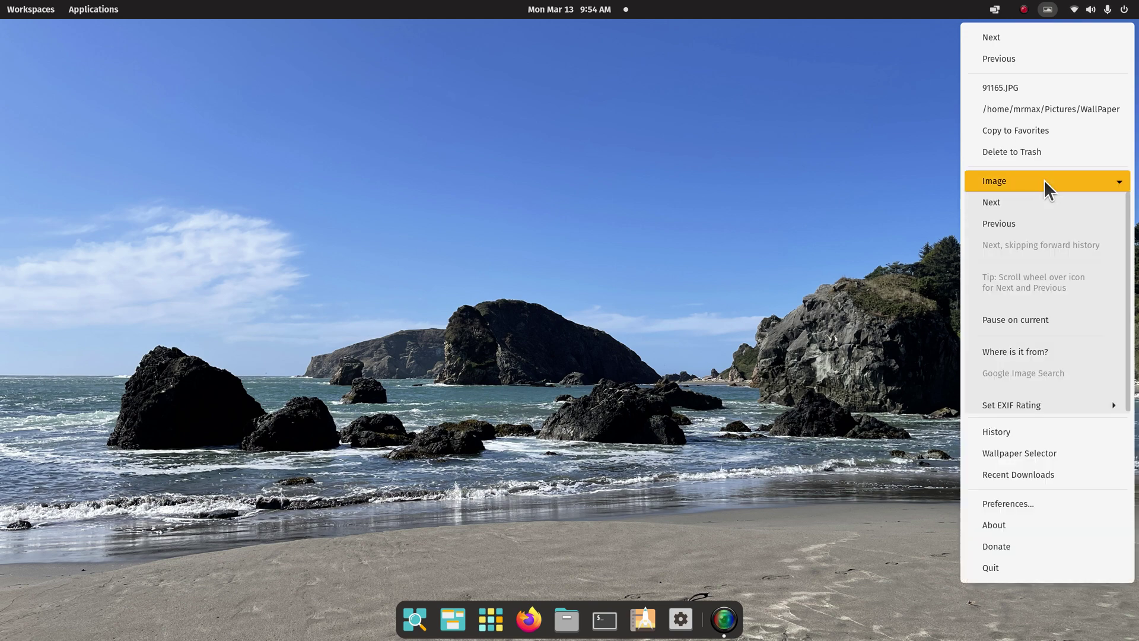
left_click(1041, 320)
right_click(566, 197)
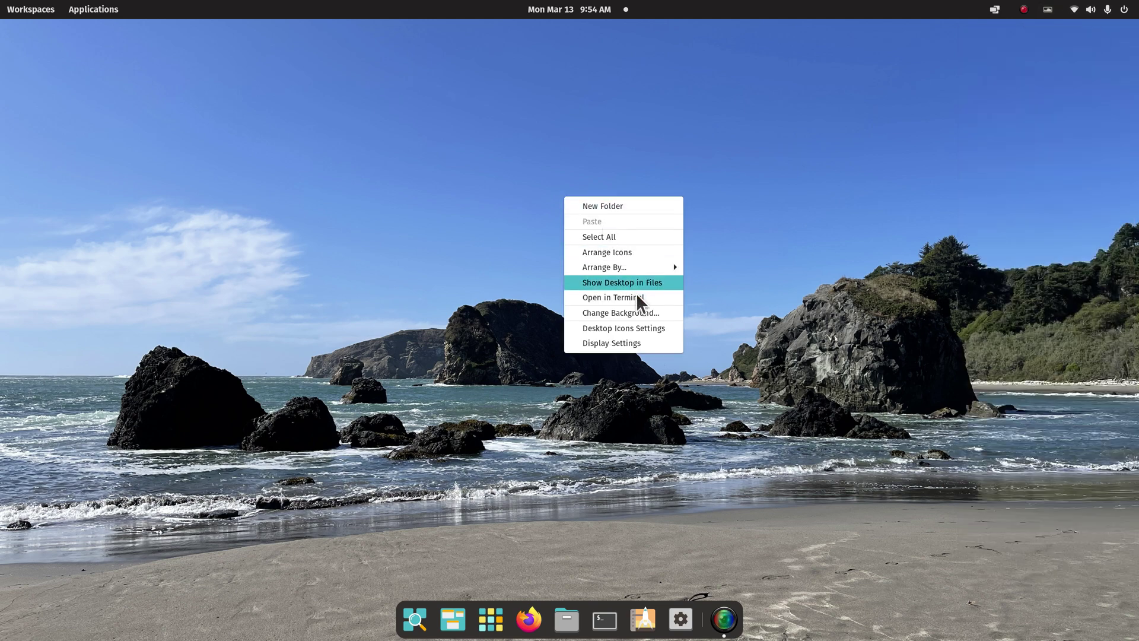
Set the teal Pop! logo as the desktop background in Pop!_OS Settings, then close Settings
left_click(645, 314)
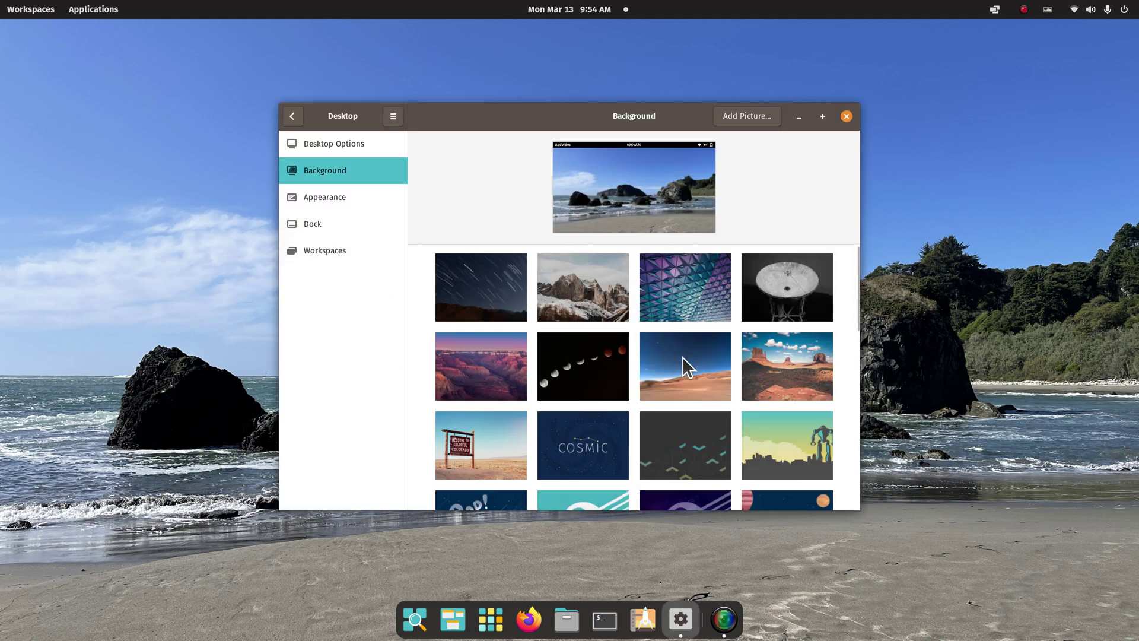
scroll(699, 397, "down", 3)
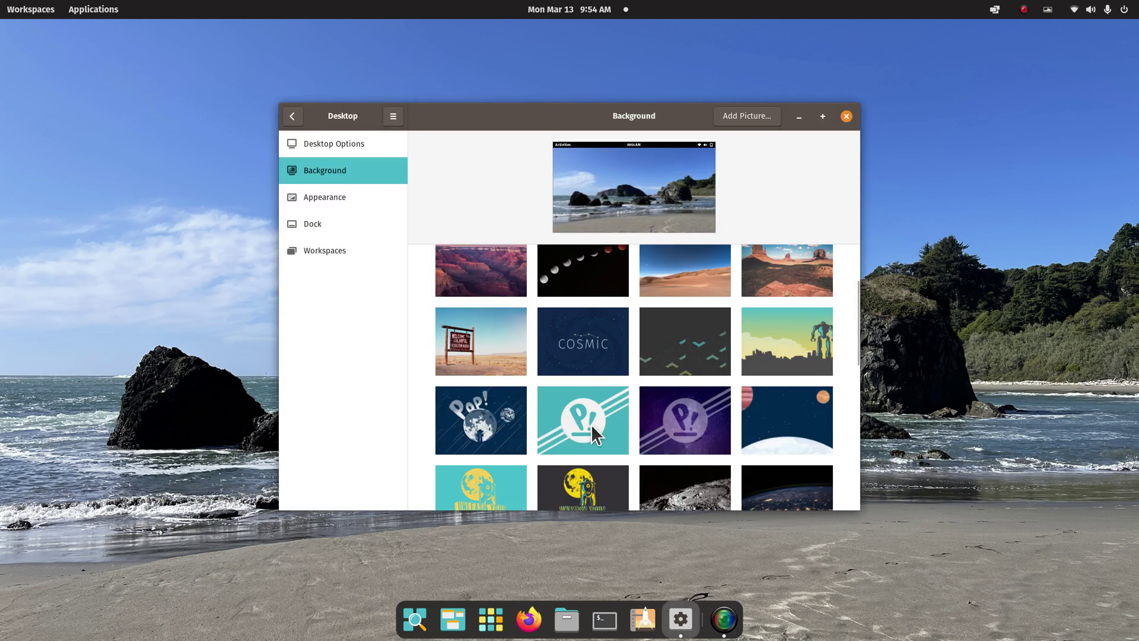
left_click(507, 432)
left_click(598, 406)
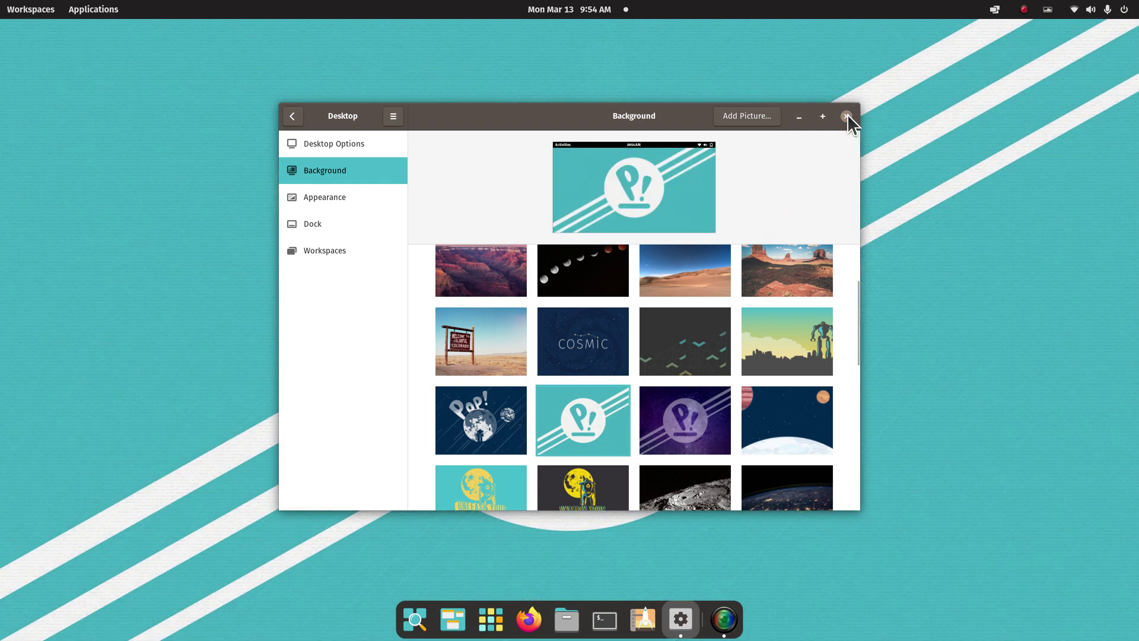
left_click(847, 115)
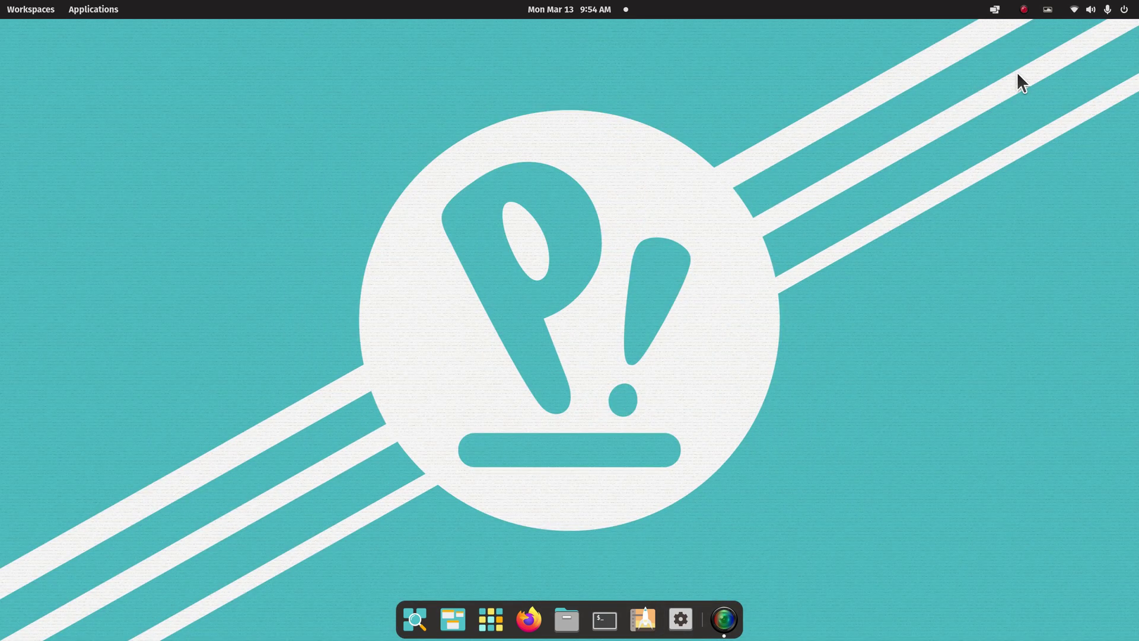
left_click(1047, 10)
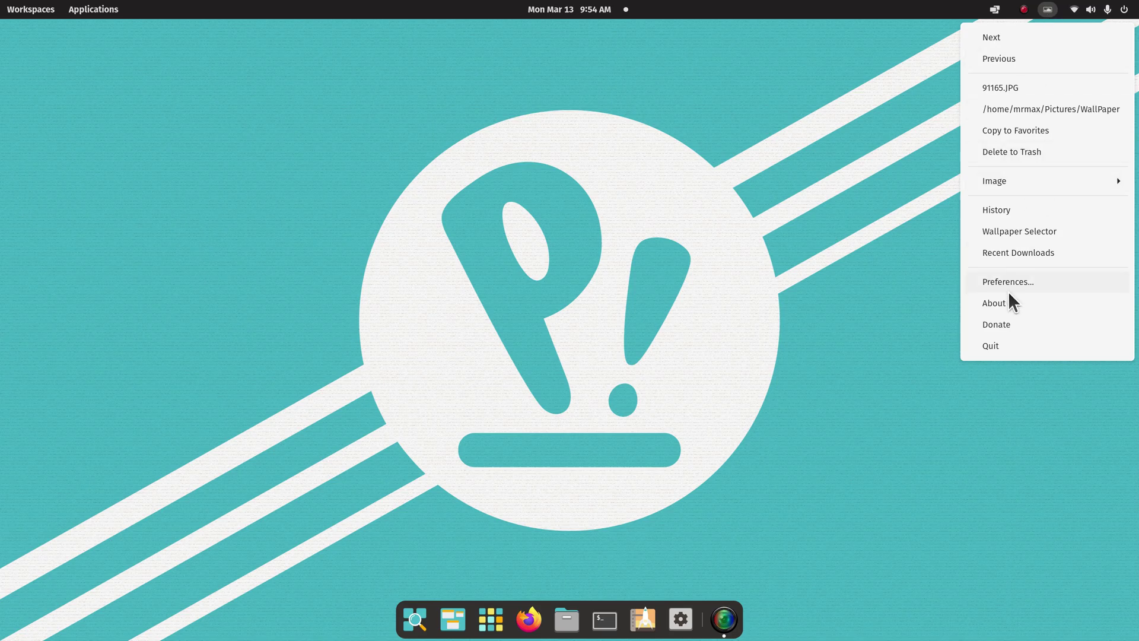
Resume regular wallpaper changes from Variety's Image submenu and reopen Variety Preferences
left_click(1008, 179)
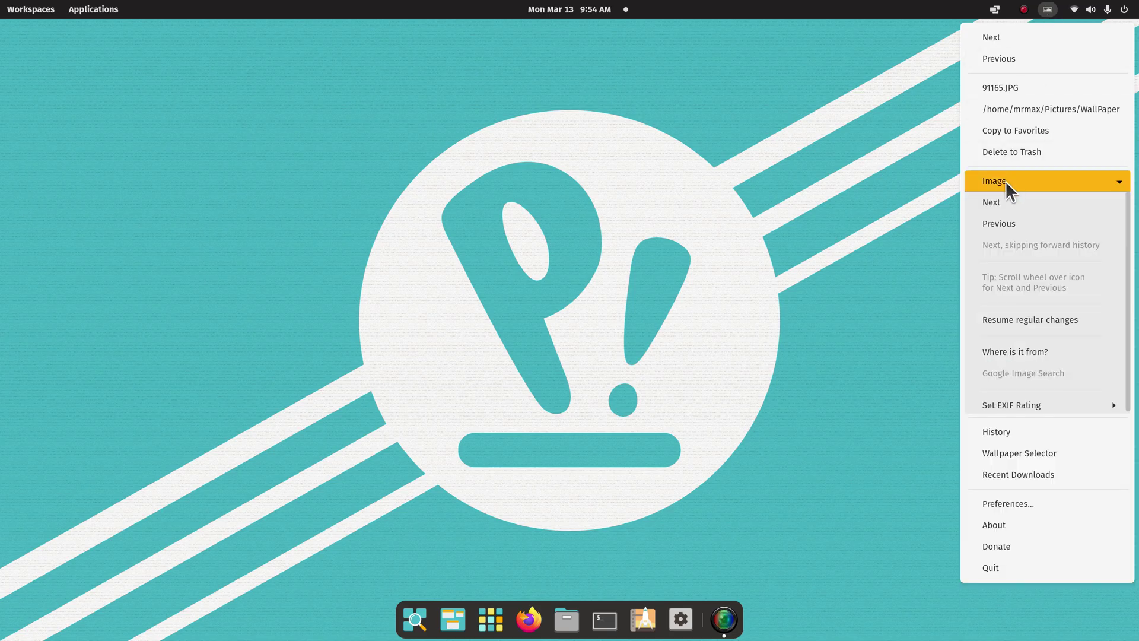
left_click(1039, 315)
left_click(1047, 9)
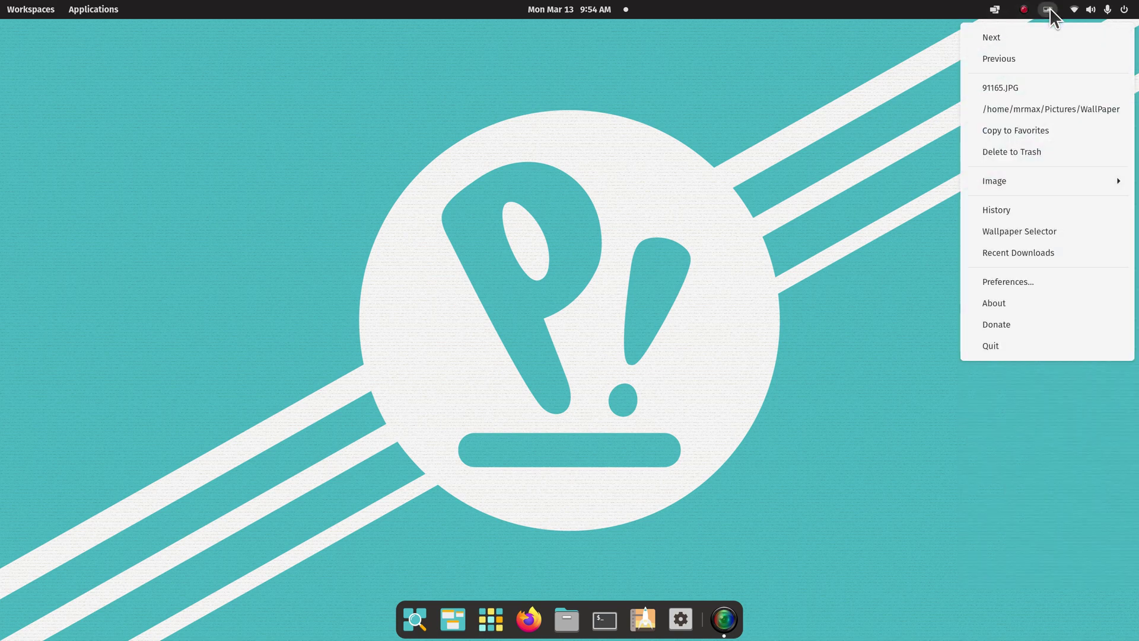
left_click(1026, 283)
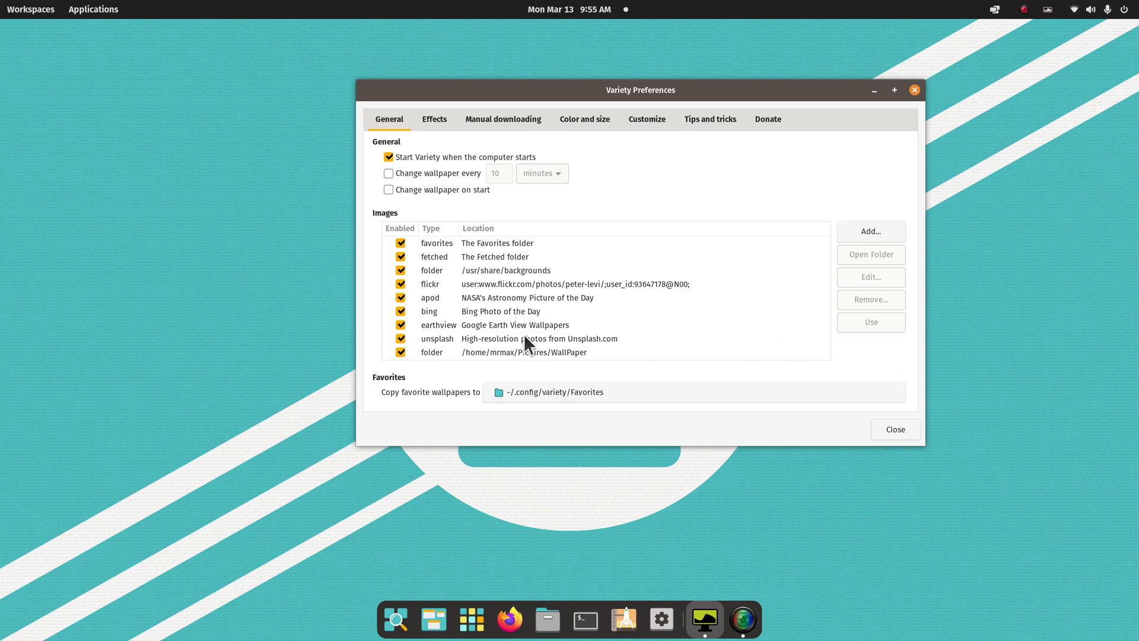
Preview the Bing Photo of the Day thumbnails, then close Variety Preferences
left_click(486, 311)
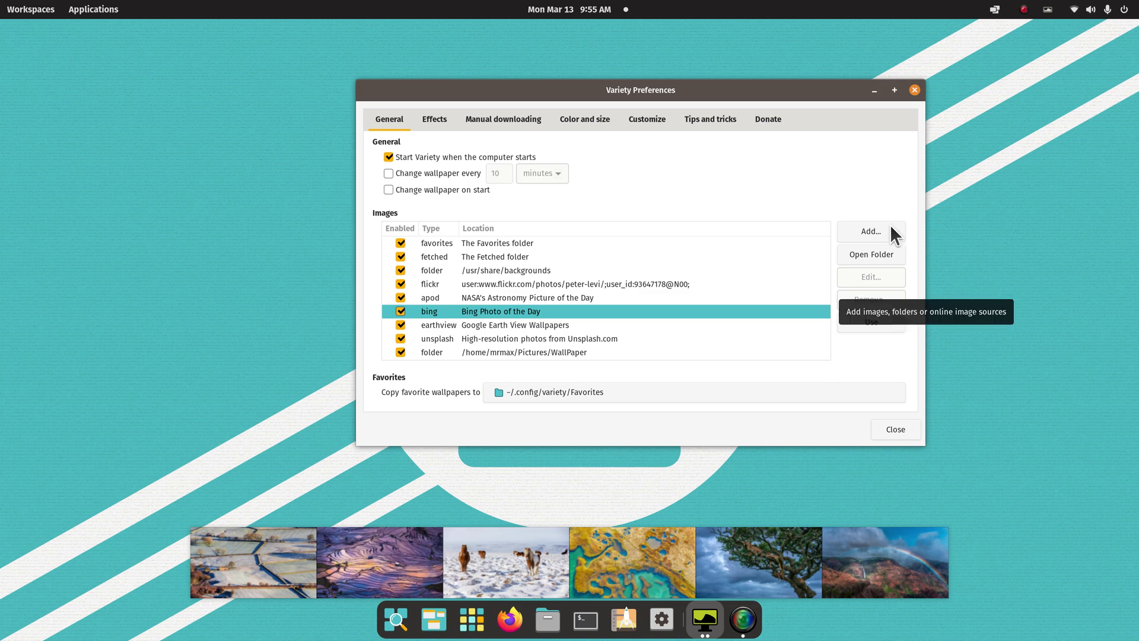
left_click(914, 90)
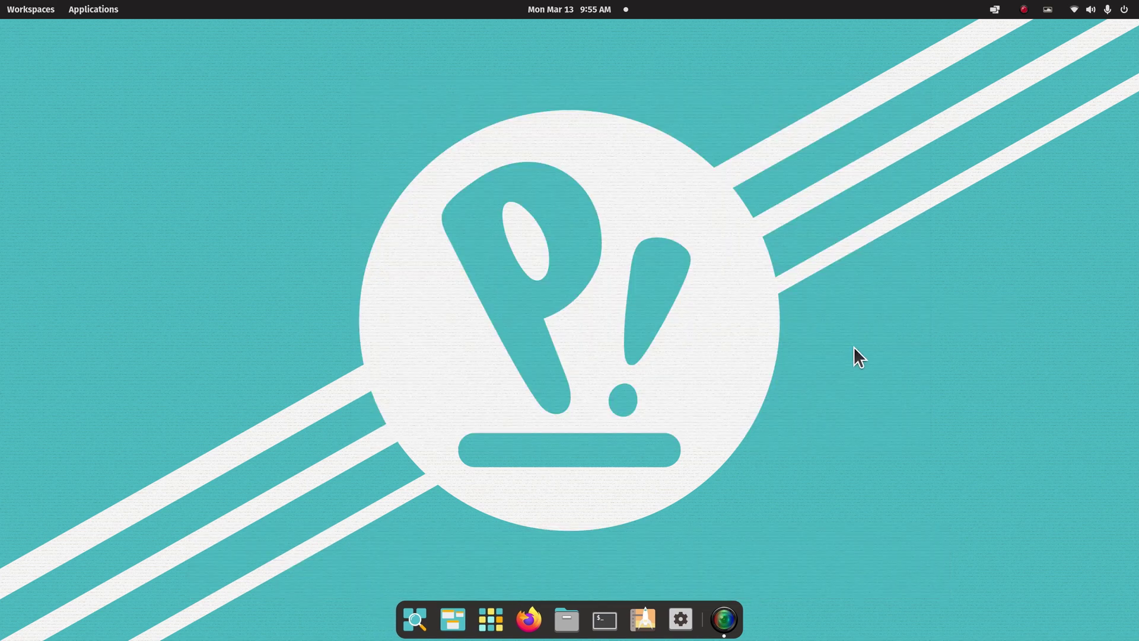
left_click(1047, 9)
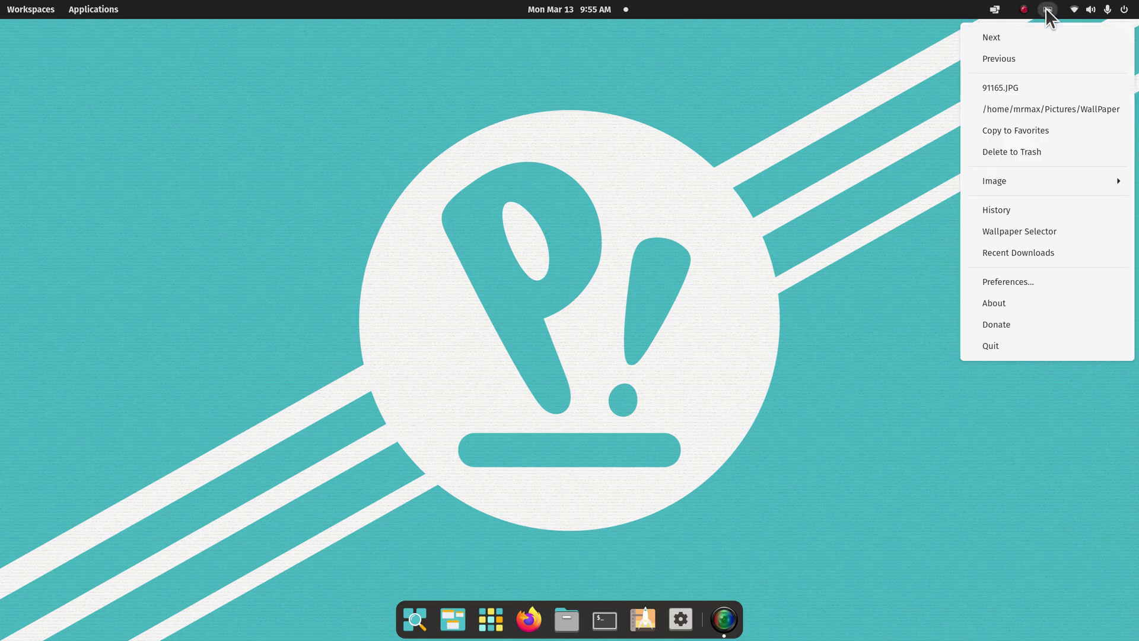
left_click(1035, 299)
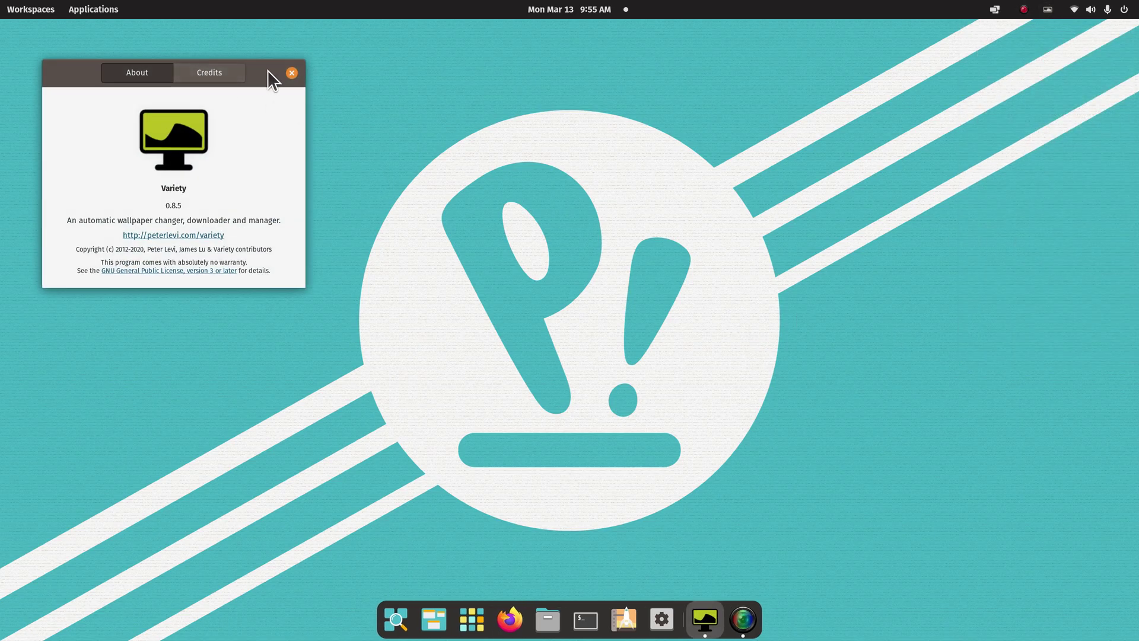
left_click_drag(269, 70, 688, 209)
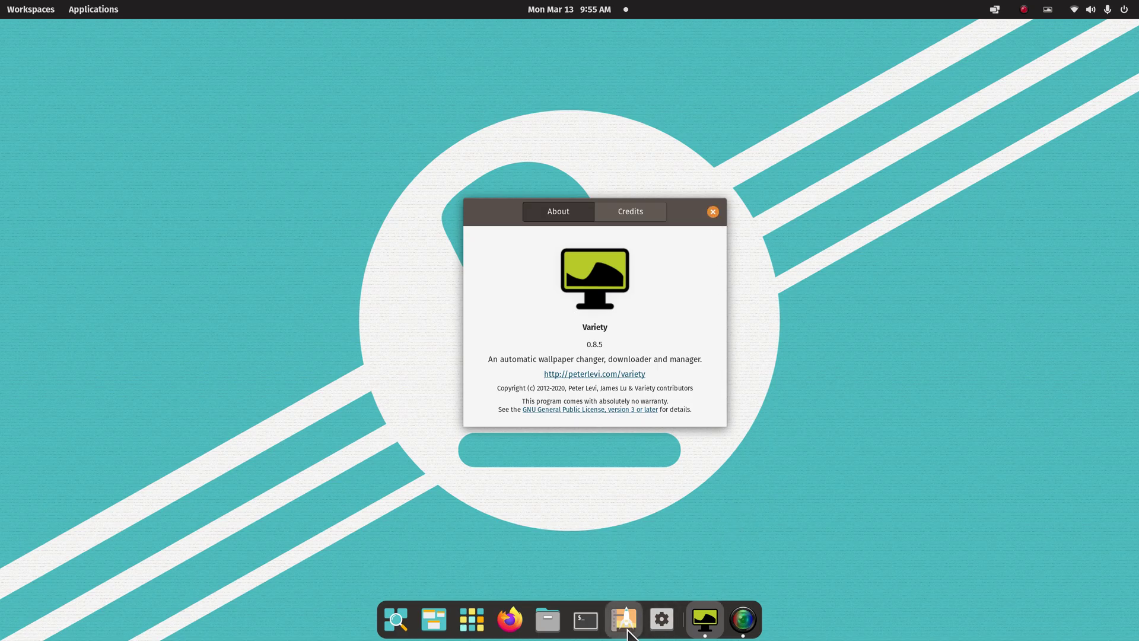
left_click(713, 213)
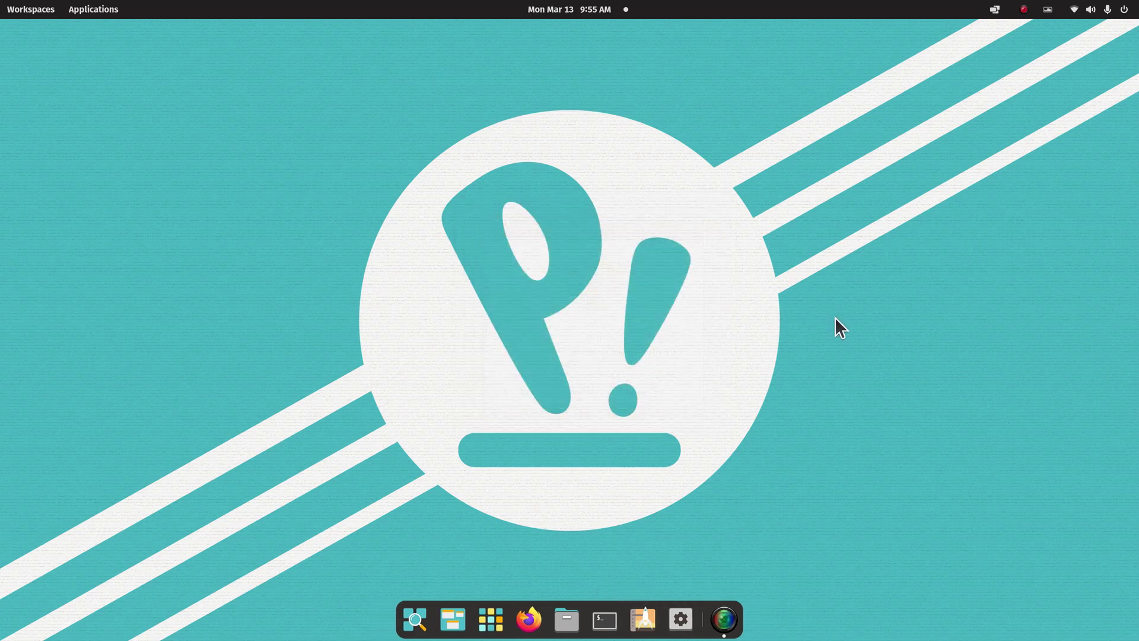